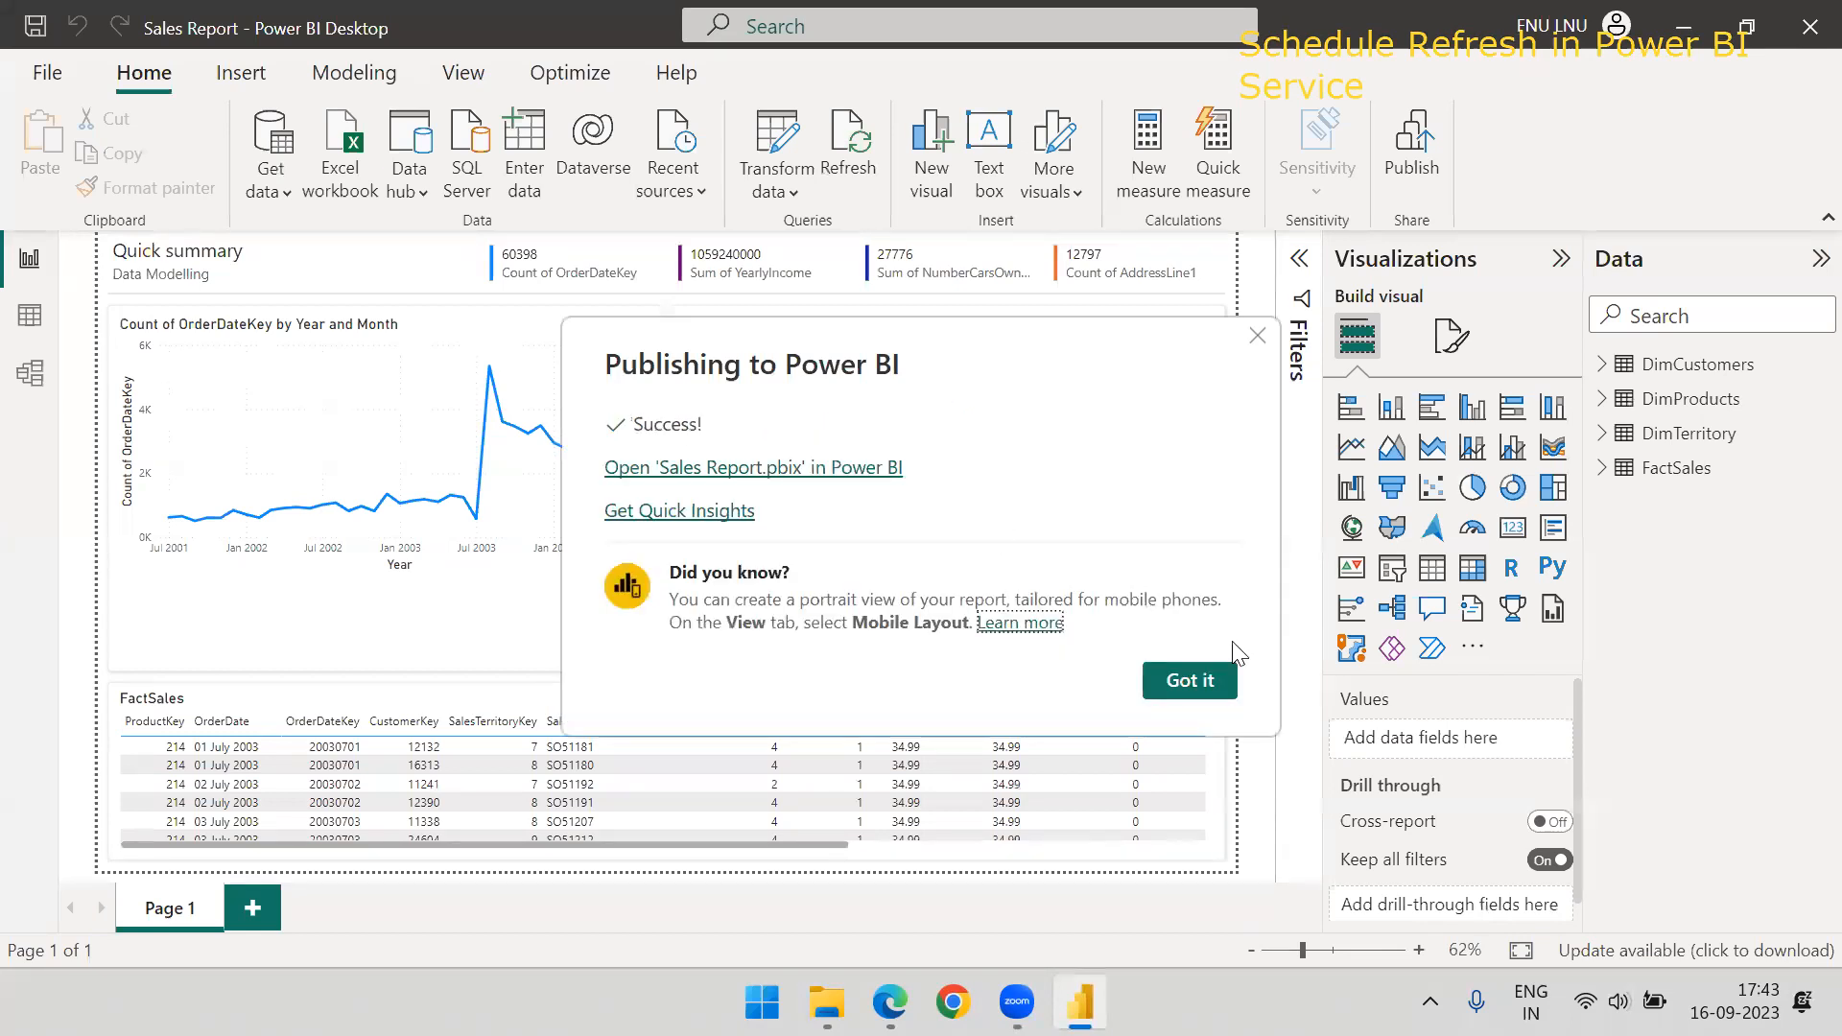
Dismiss the publishing confirmation and switch to the Power BI service in Microsoft Edge
{"action": "left_click", "coordinate": [1180, 683]}
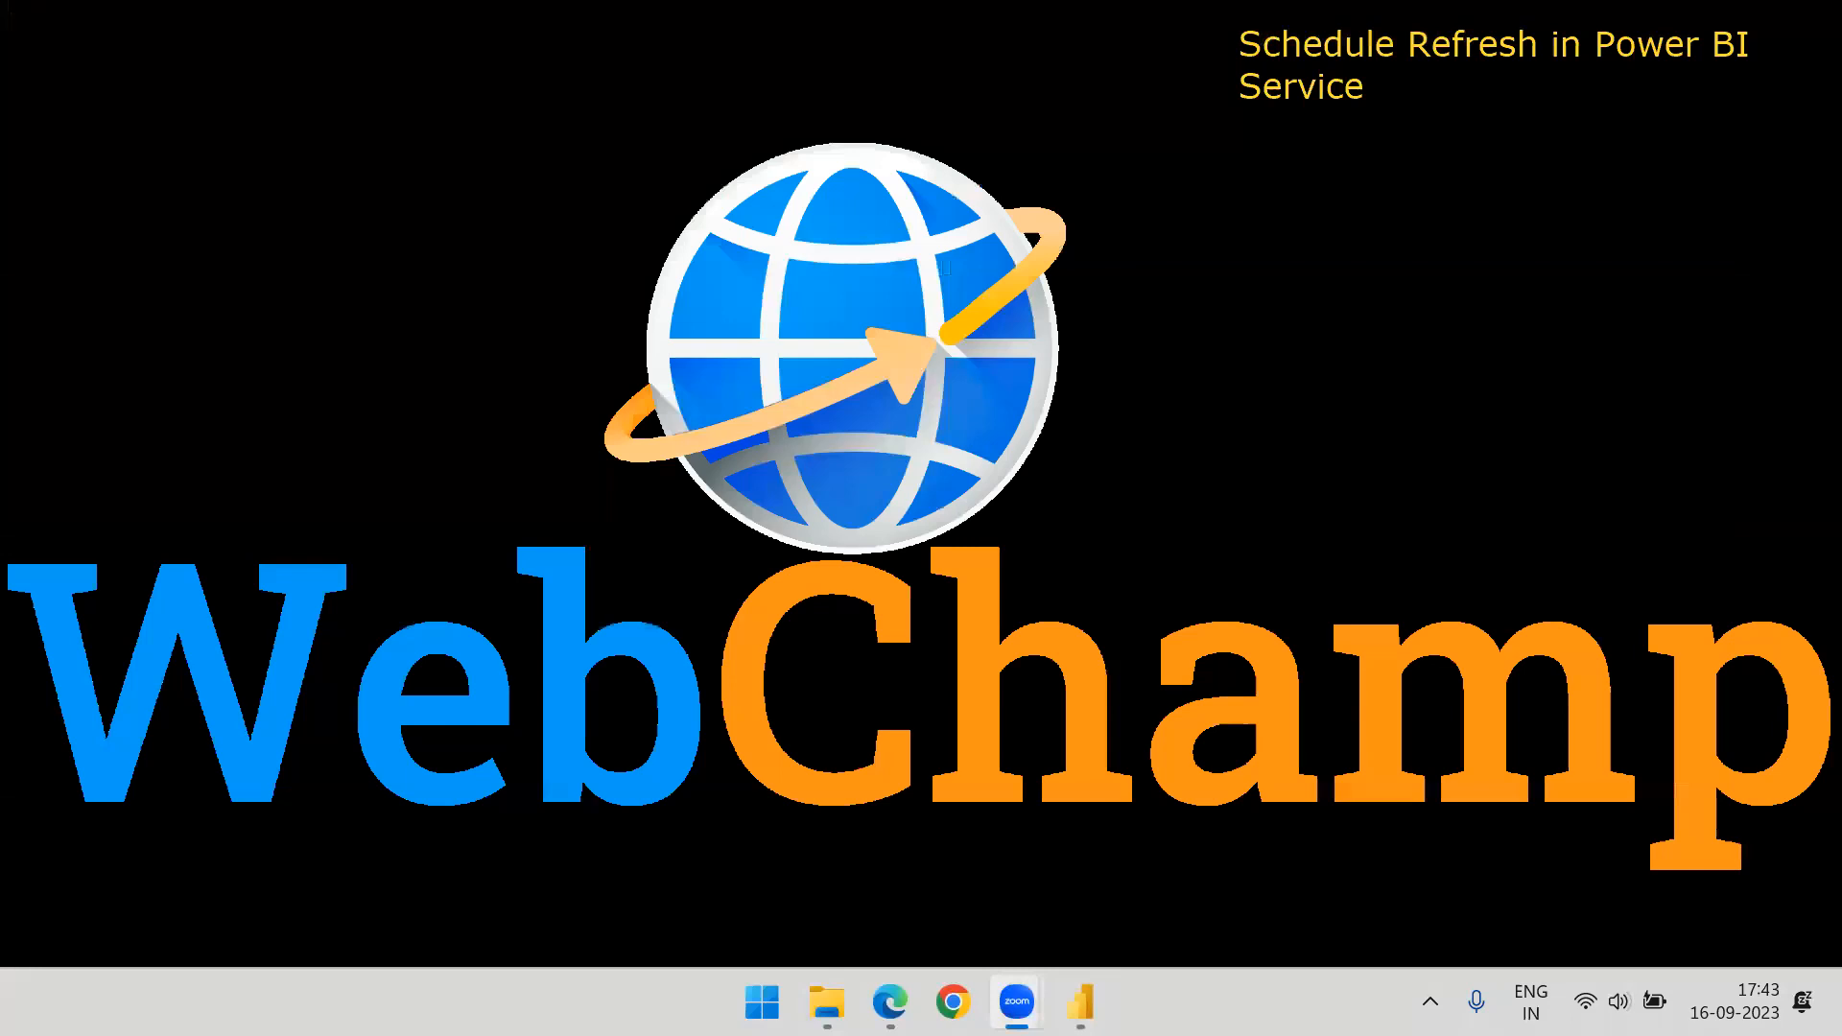
{"action": "left_click", "coordinate": [890, 1001]}
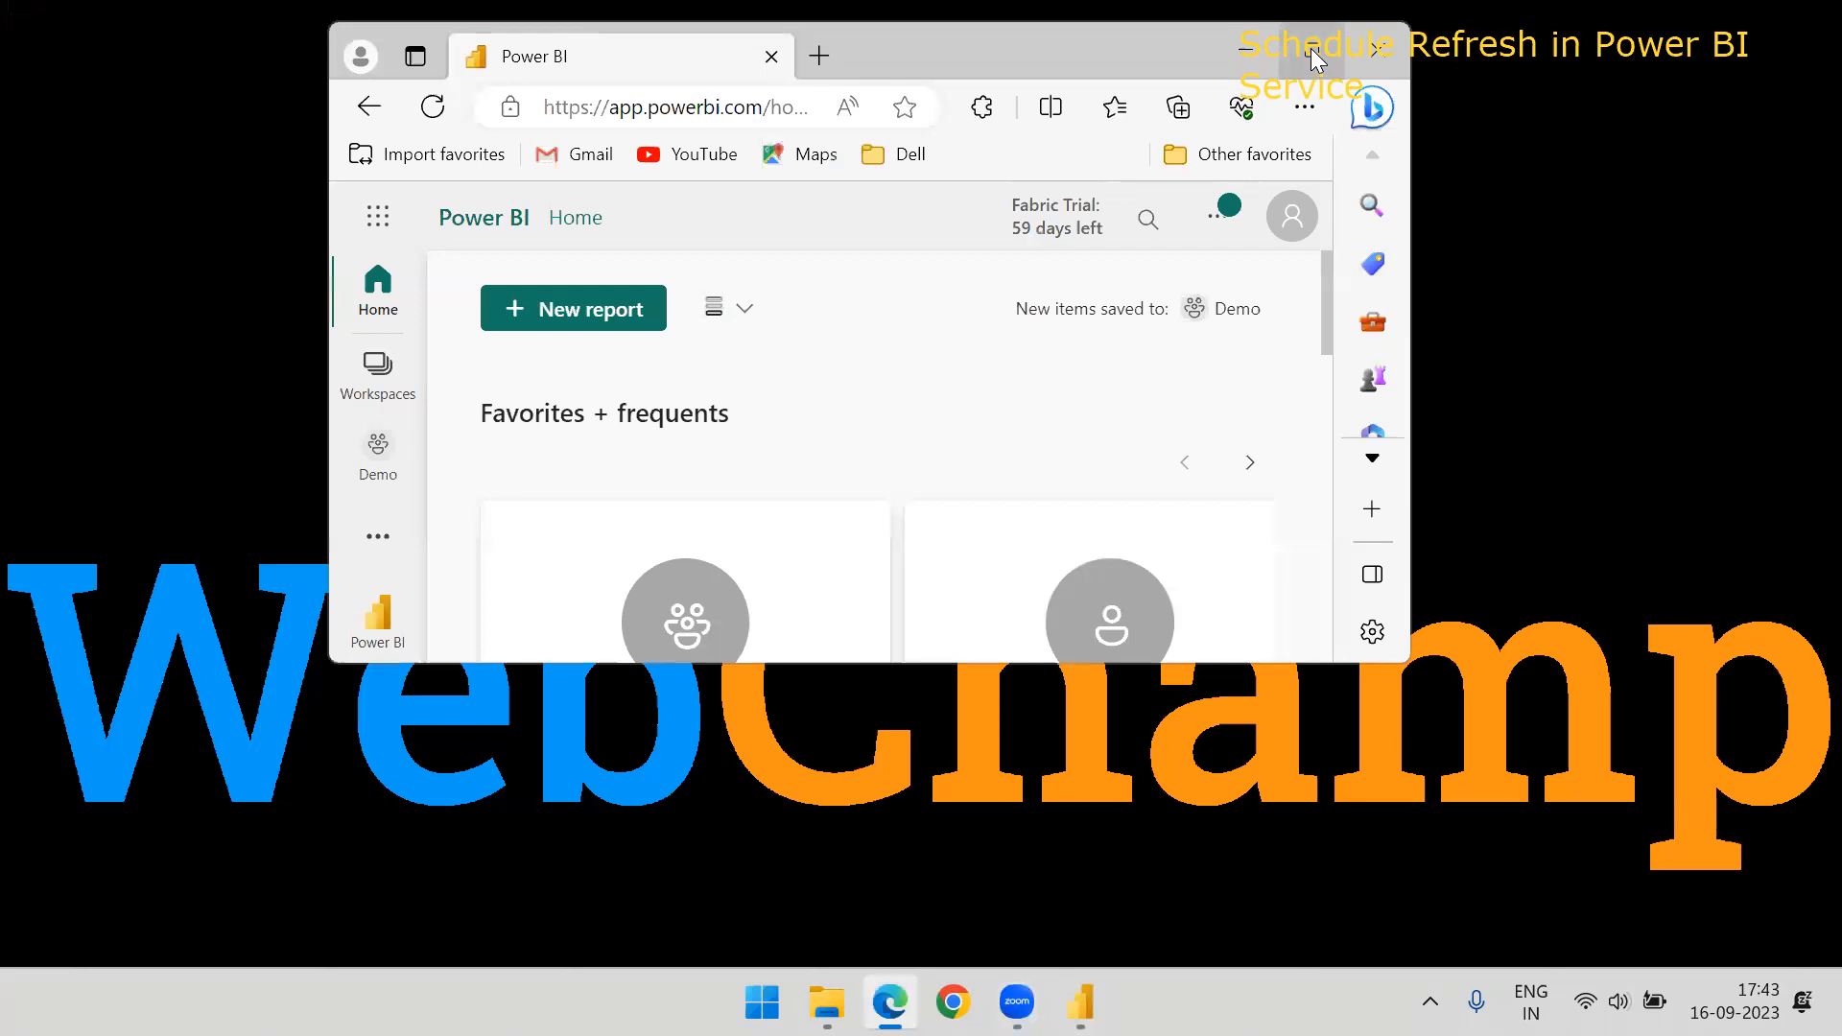
{"action": "left_click", "coordinate": [1315, 59]}
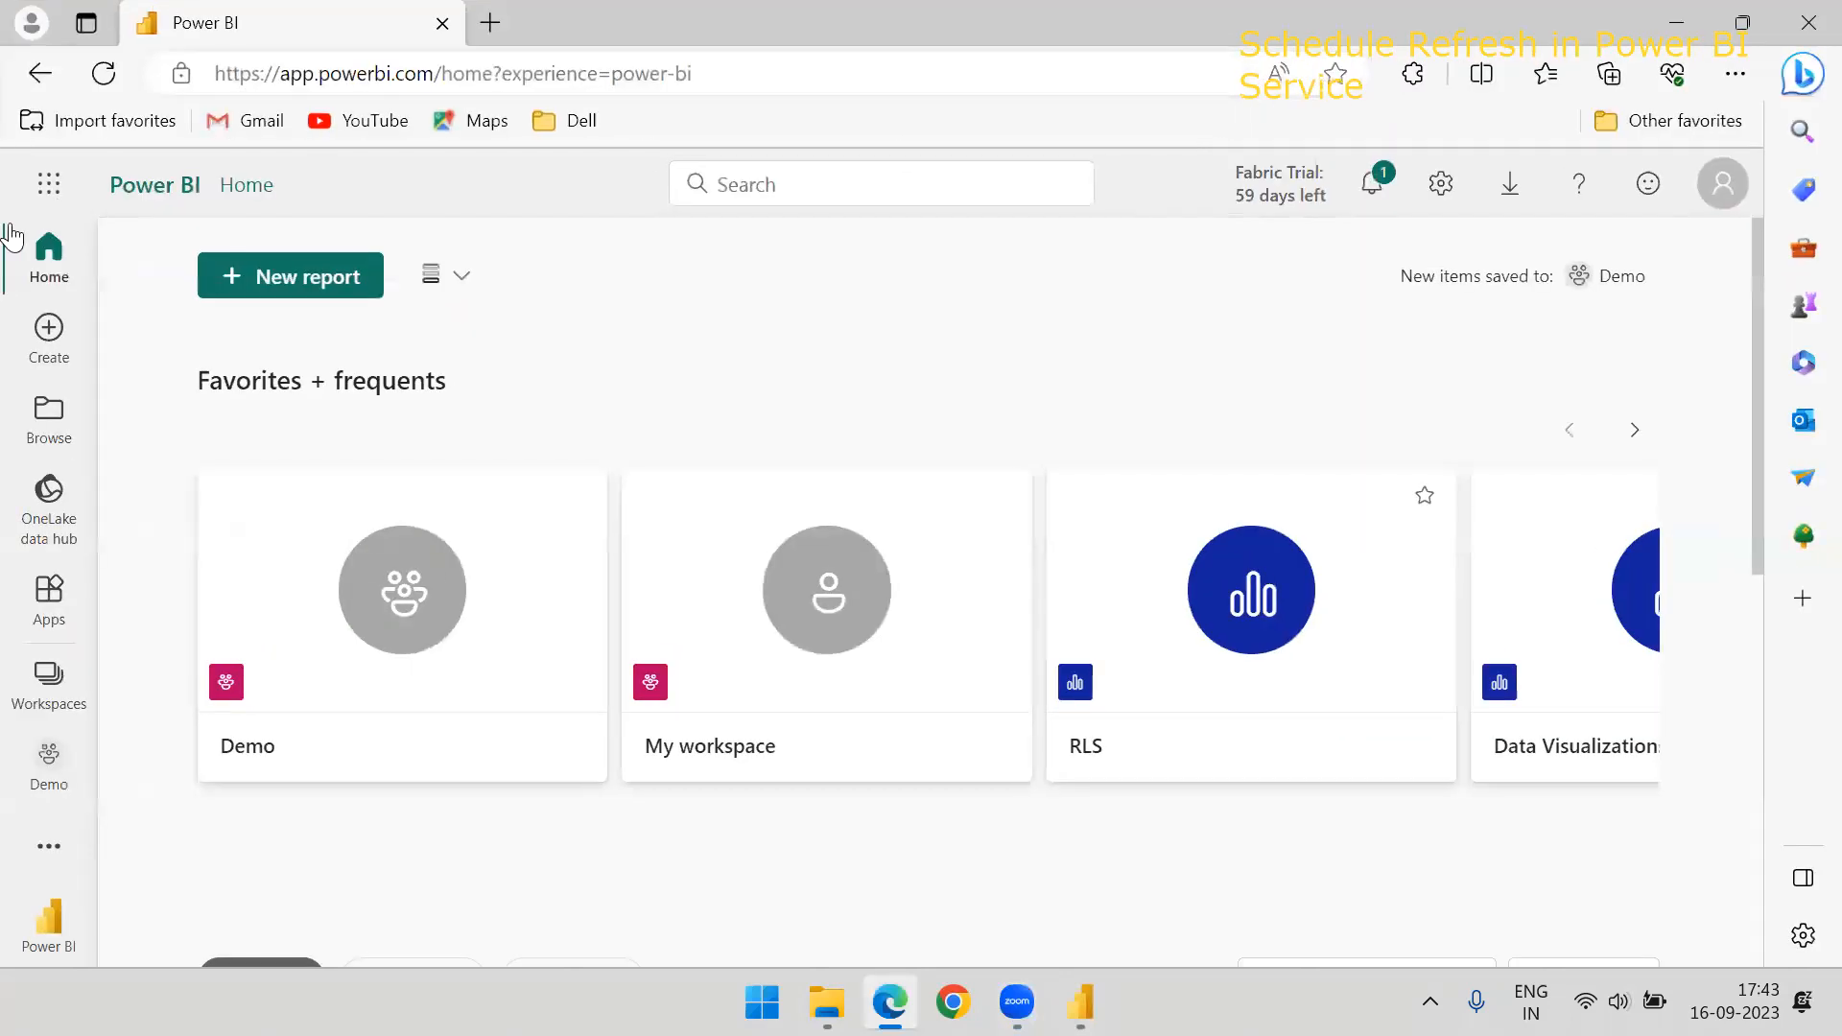
Open the settings of the Sales Report dataset in the Demo workspace
{"action": "left_click", "coordinate": [51, 757]}
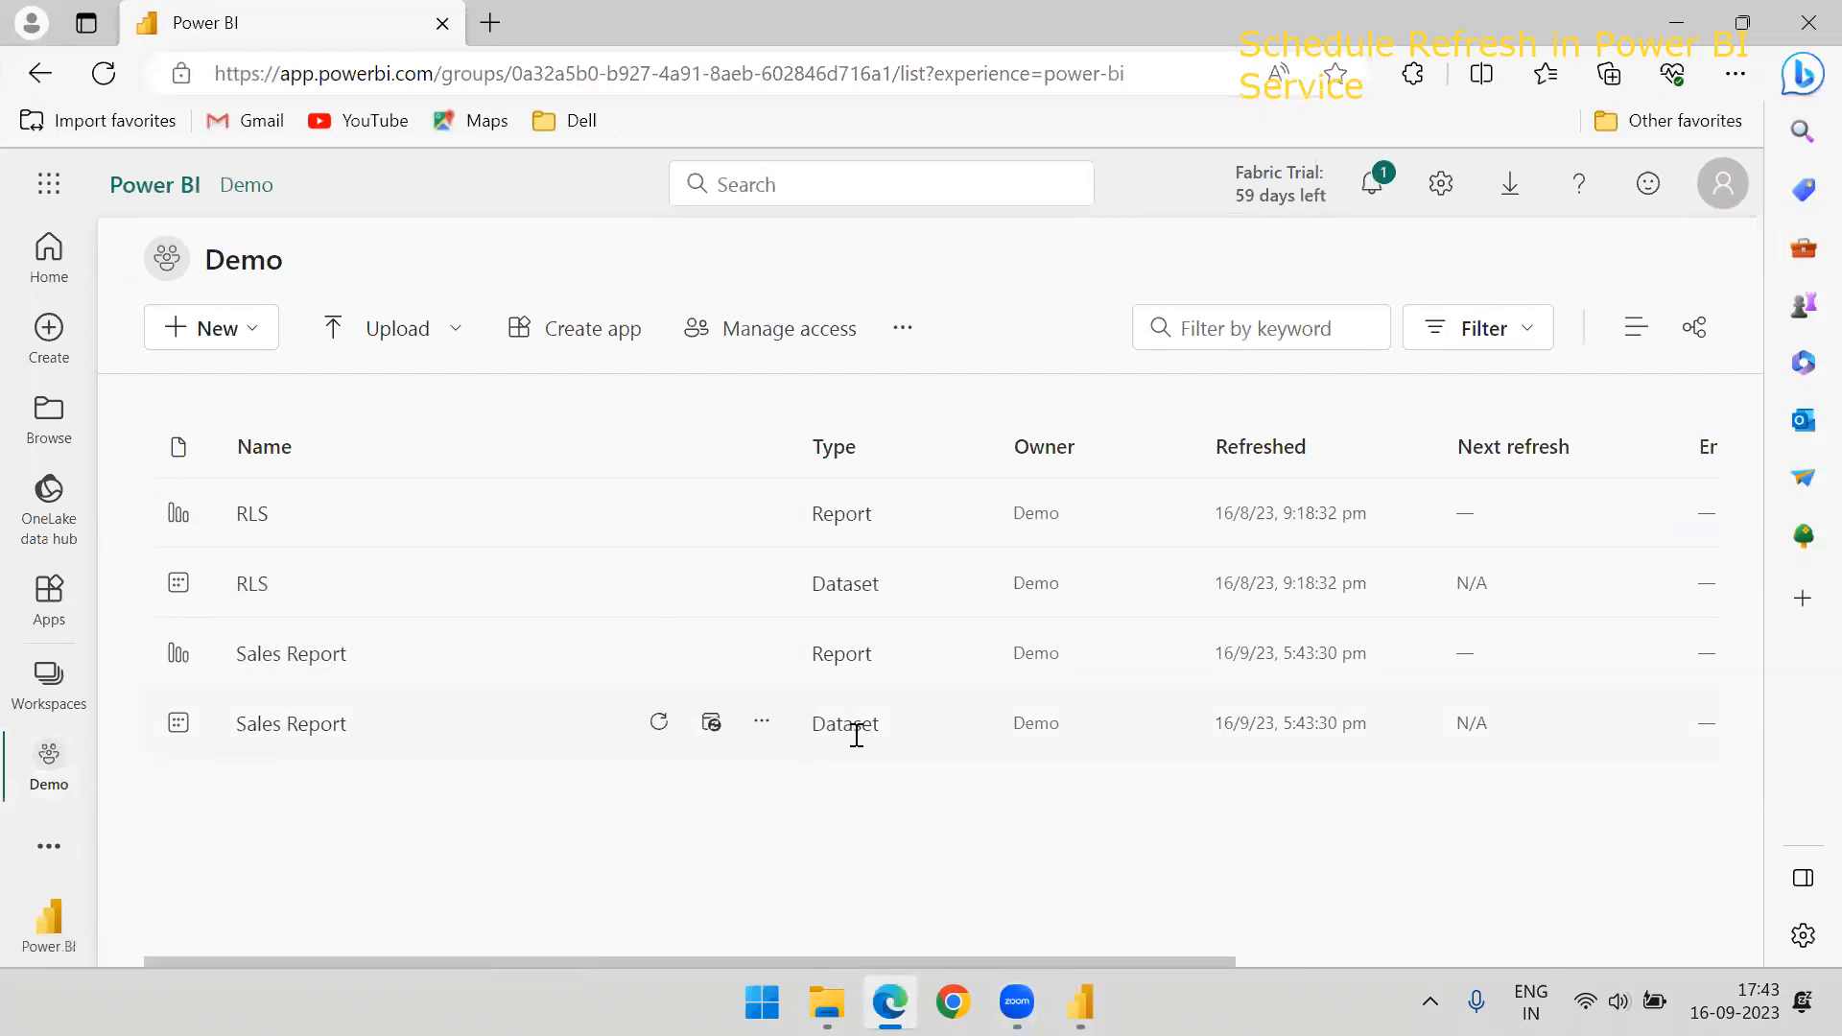
{"action": "left_click", "coordinate": [763, 726]}
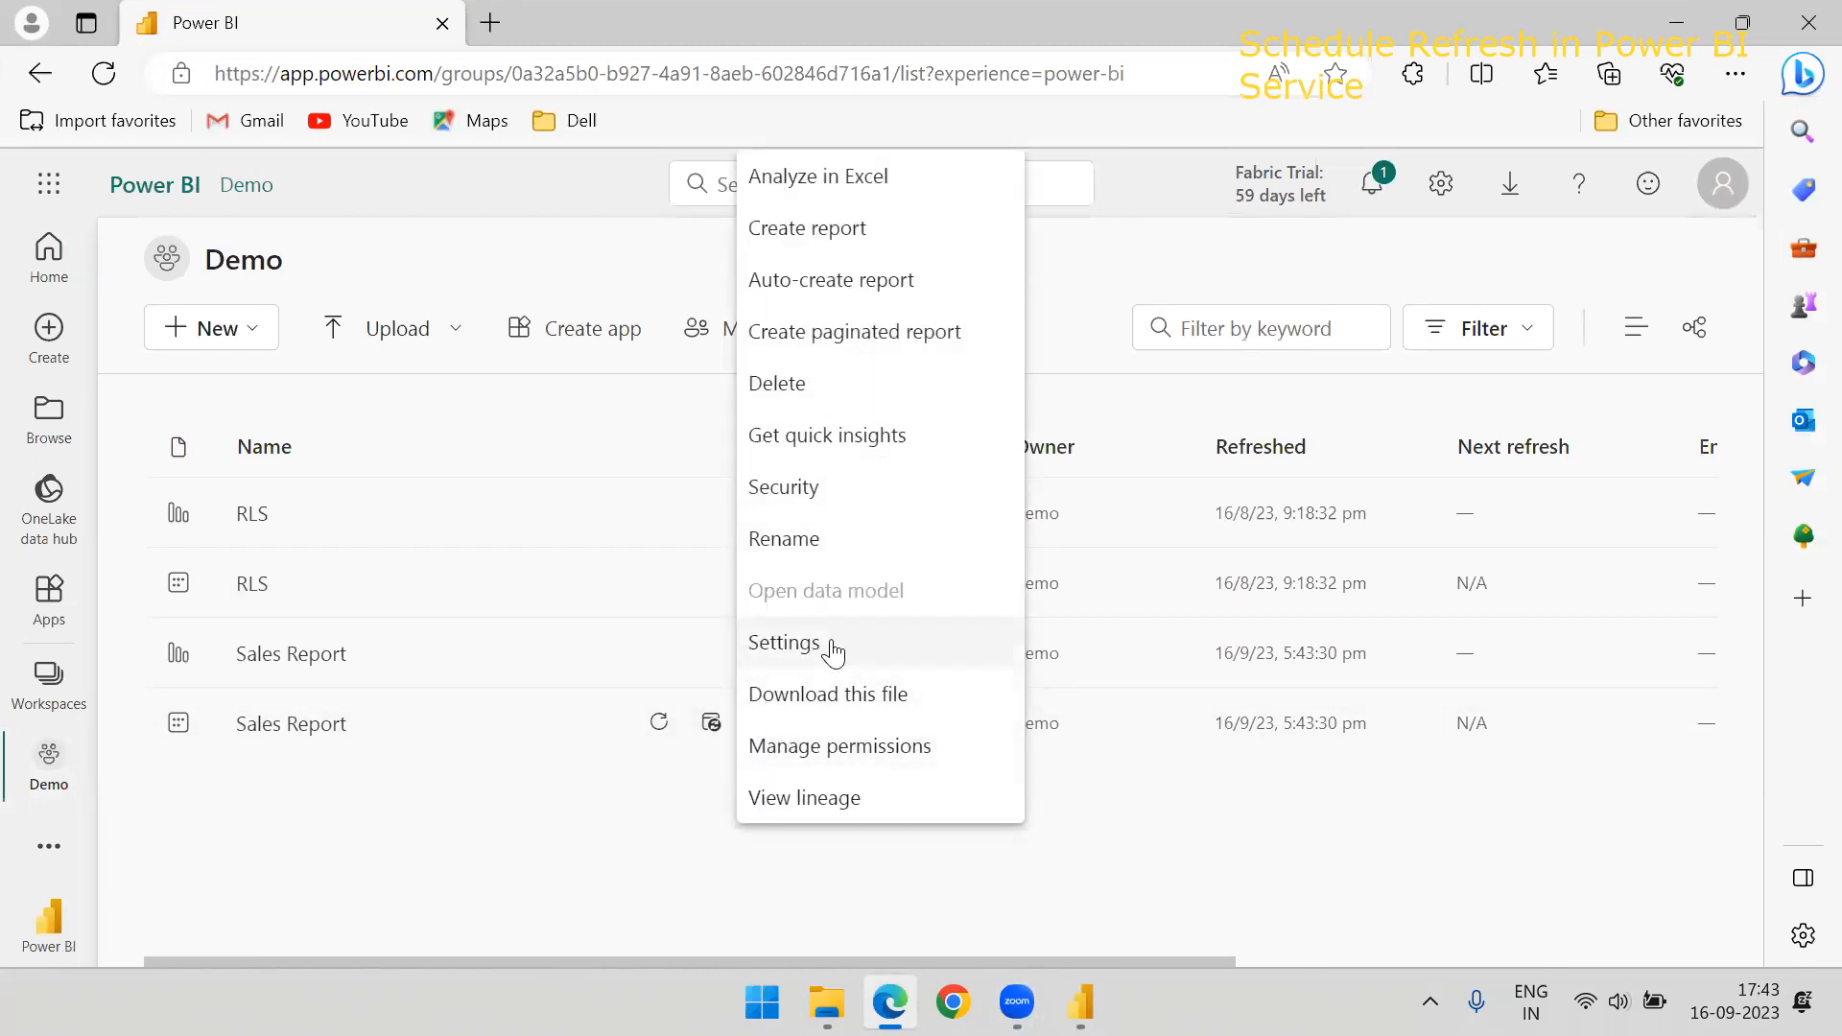
{"action": "left_click", "coordinate": [833, 650]}
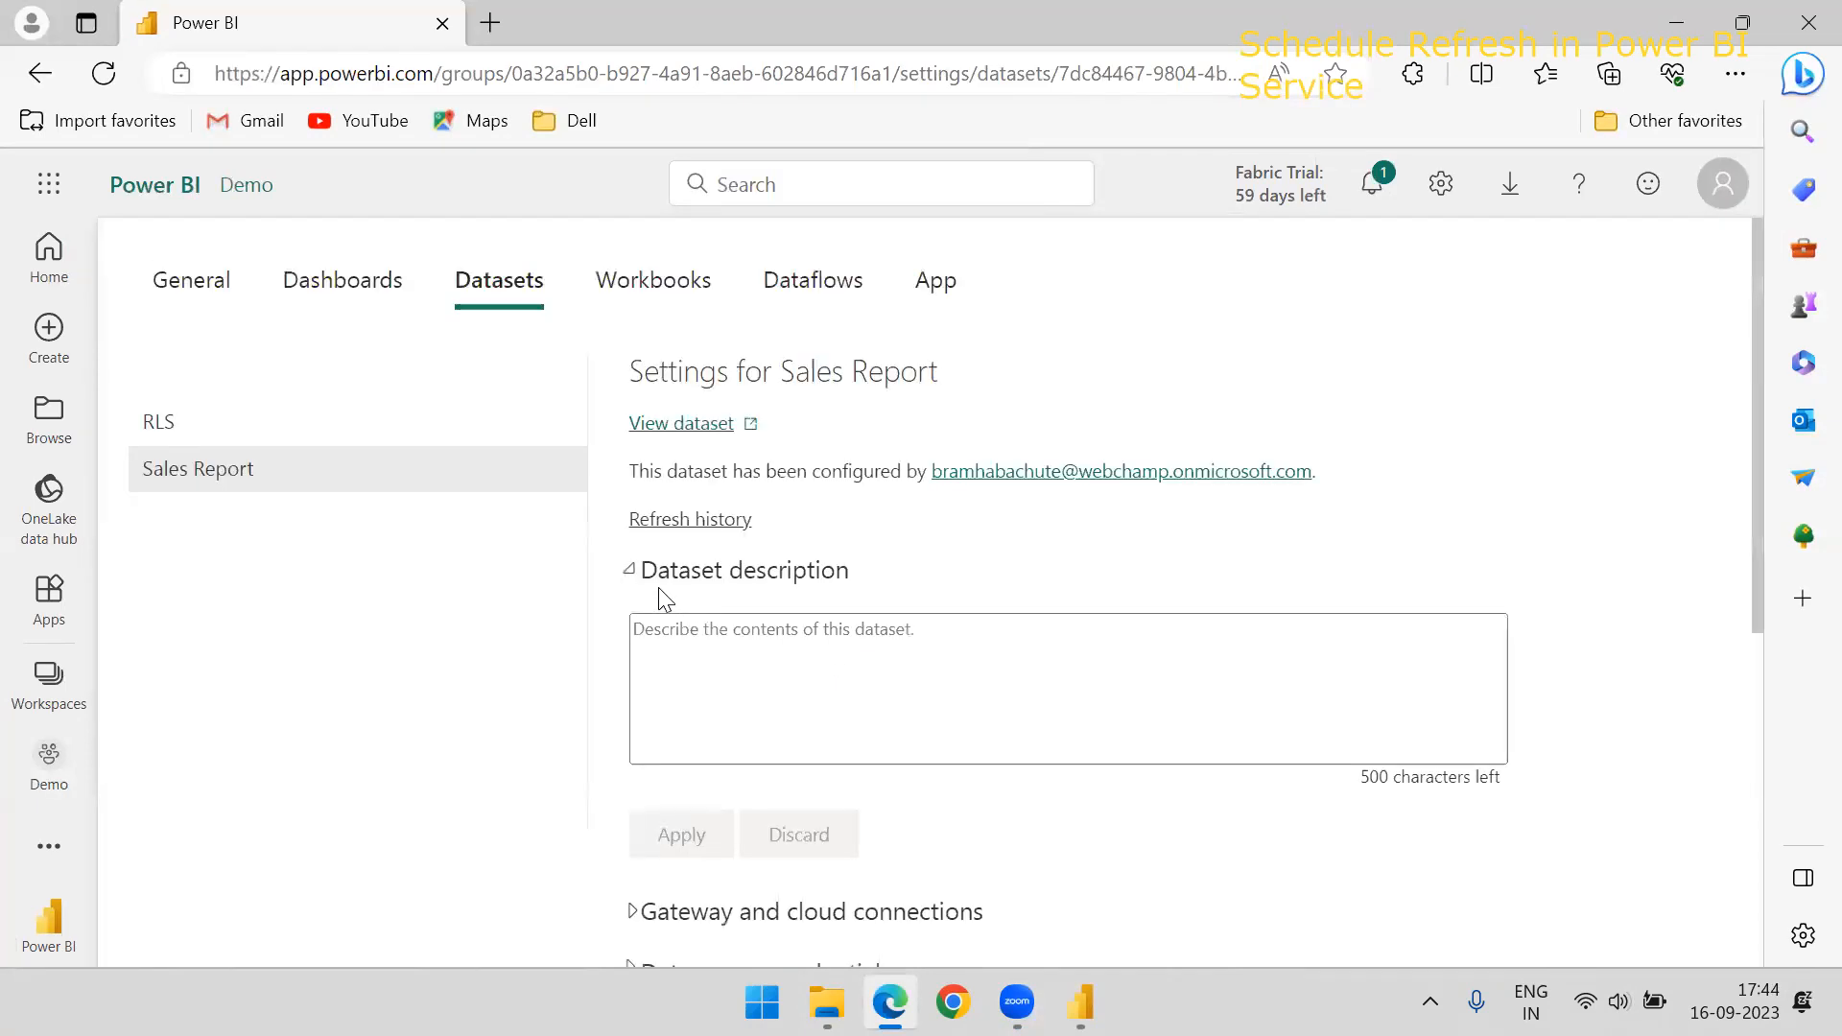
Examine the gateway and cloud connections in the Sales Report dataset settings, then collapse that section
{"action": "scroll", "coordinate": [662, 449], "scroll_direction": "down", "scroll_amount": 4}
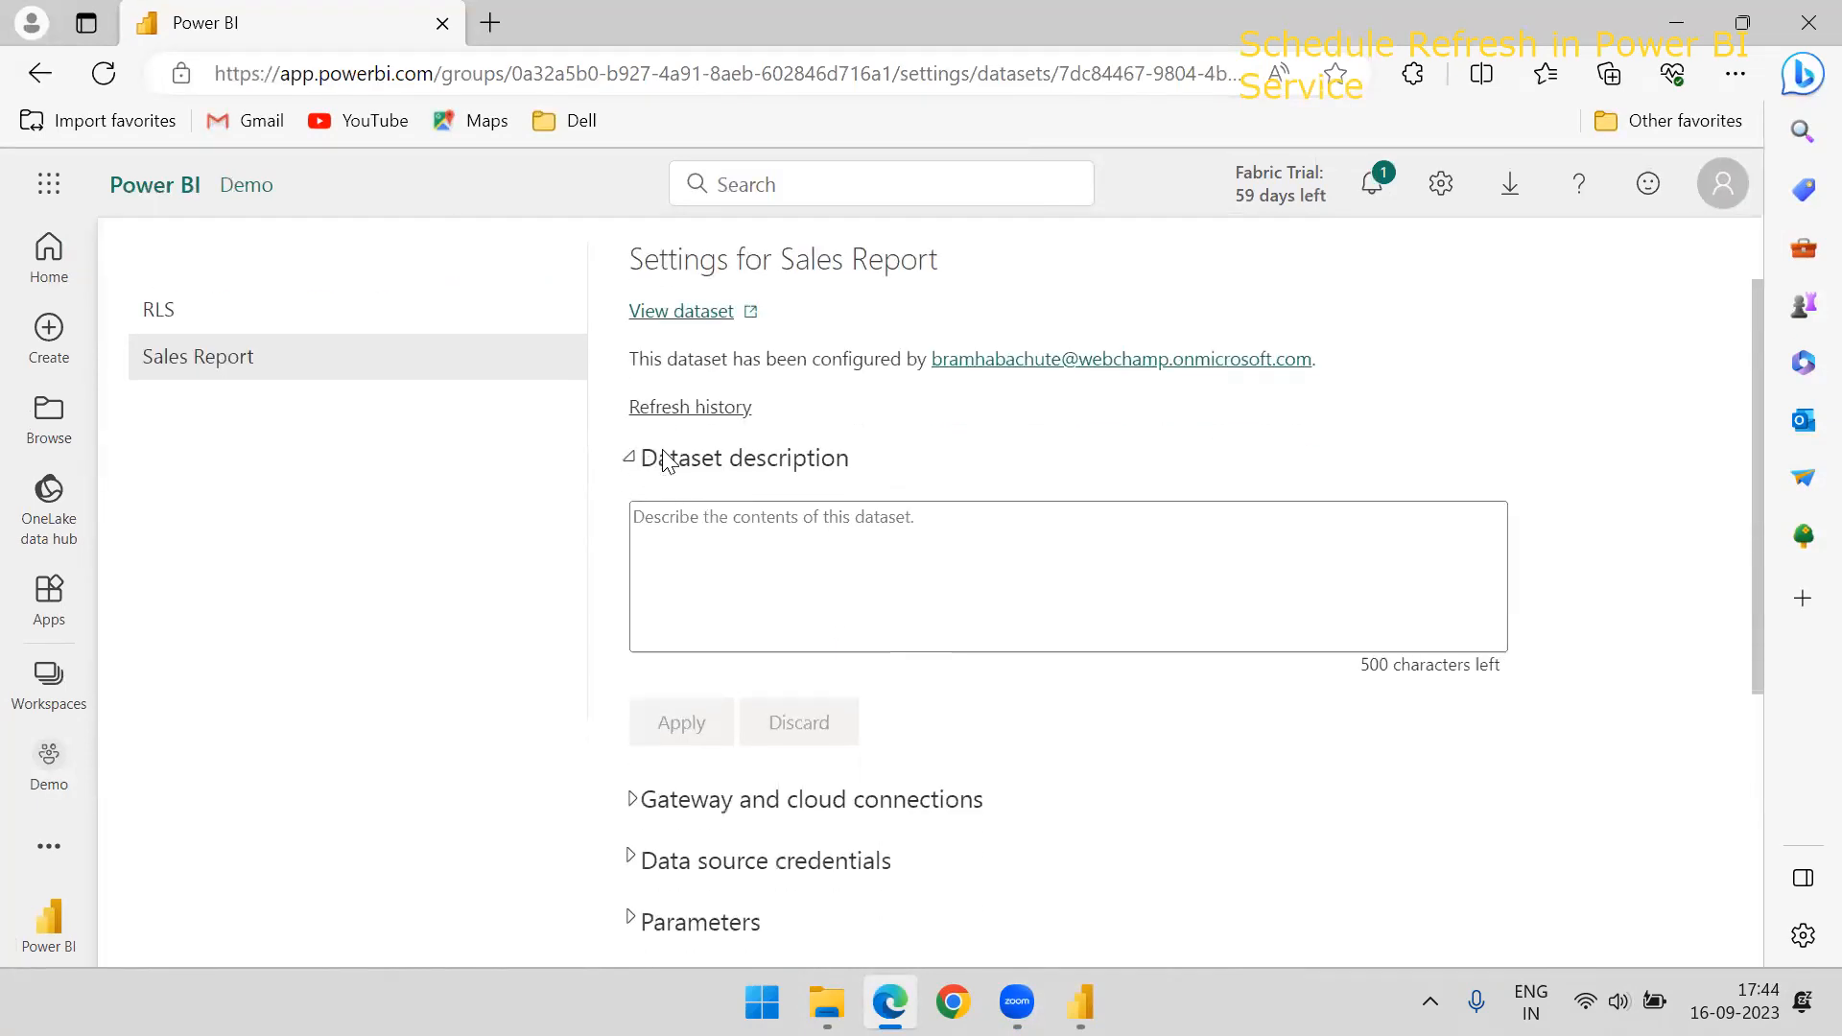
{"action": "scroll", "coordinate": [633, 497], "scroll_direction": "up", "scroll_amount": 4}
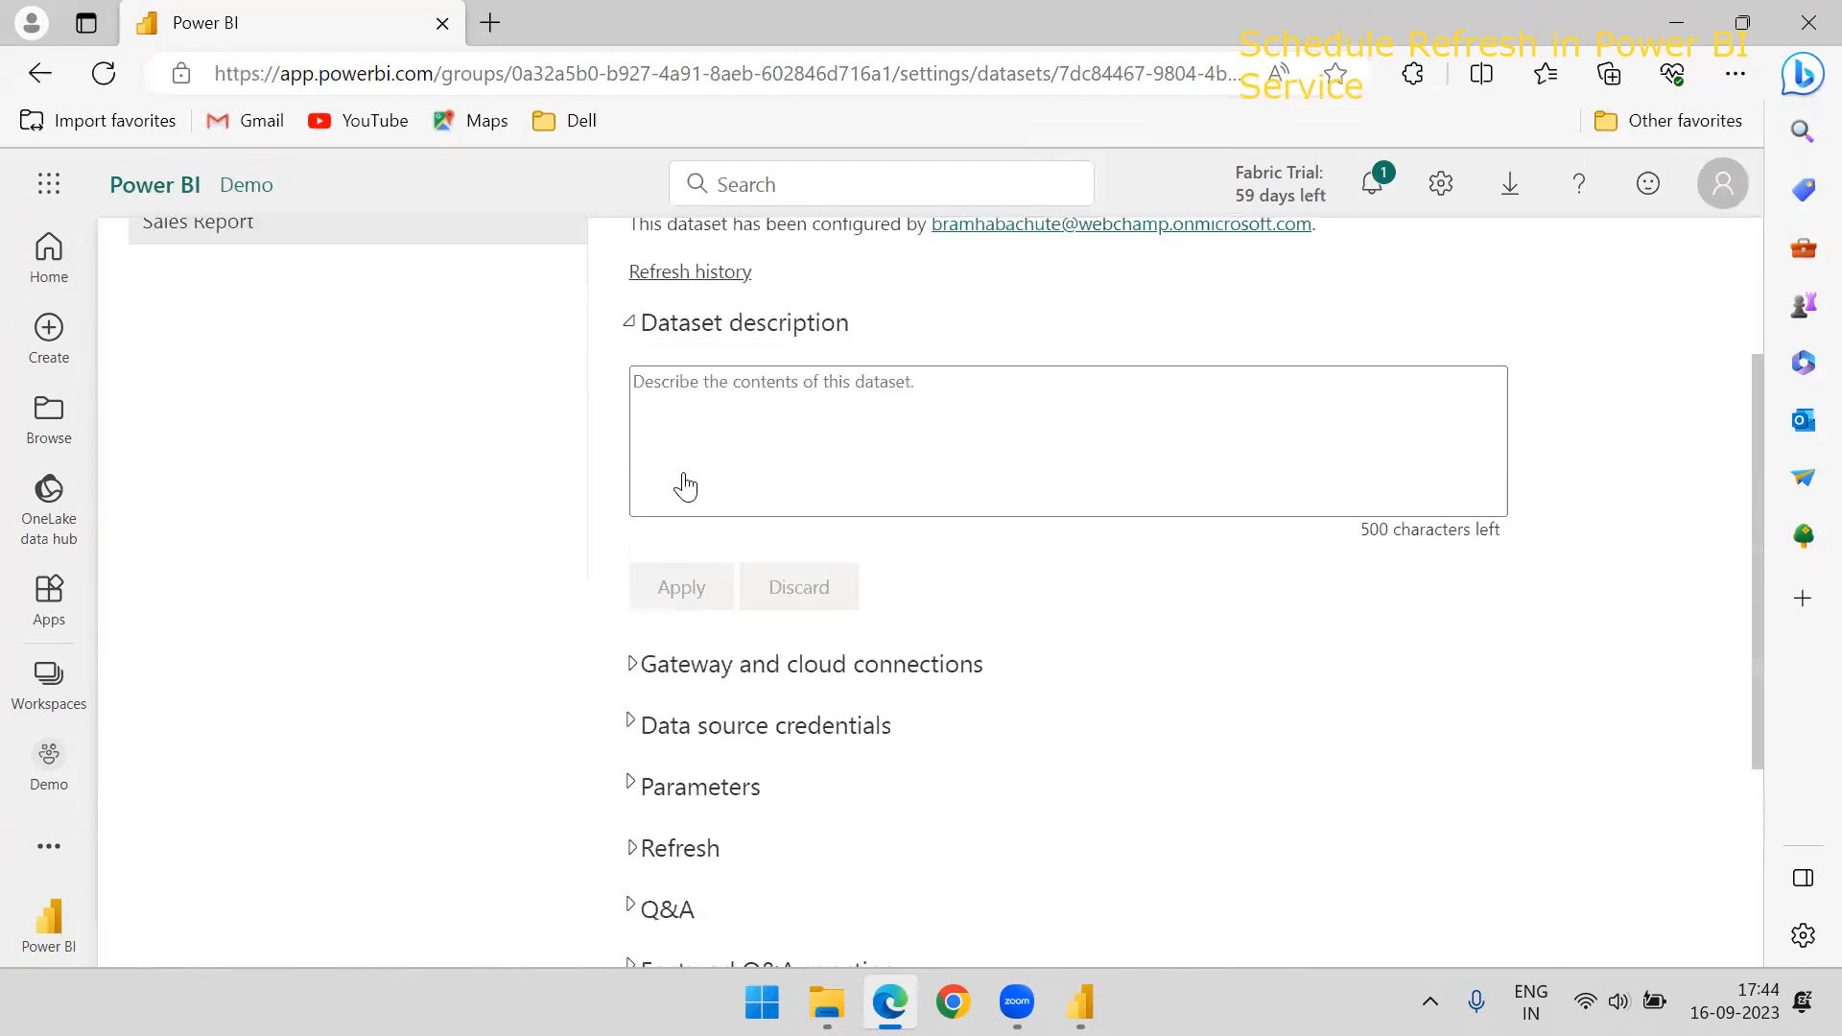
{"action": "scroll", "coordinate": [679, 470], "scroll_direction": "down", "scroll_amount": 1}
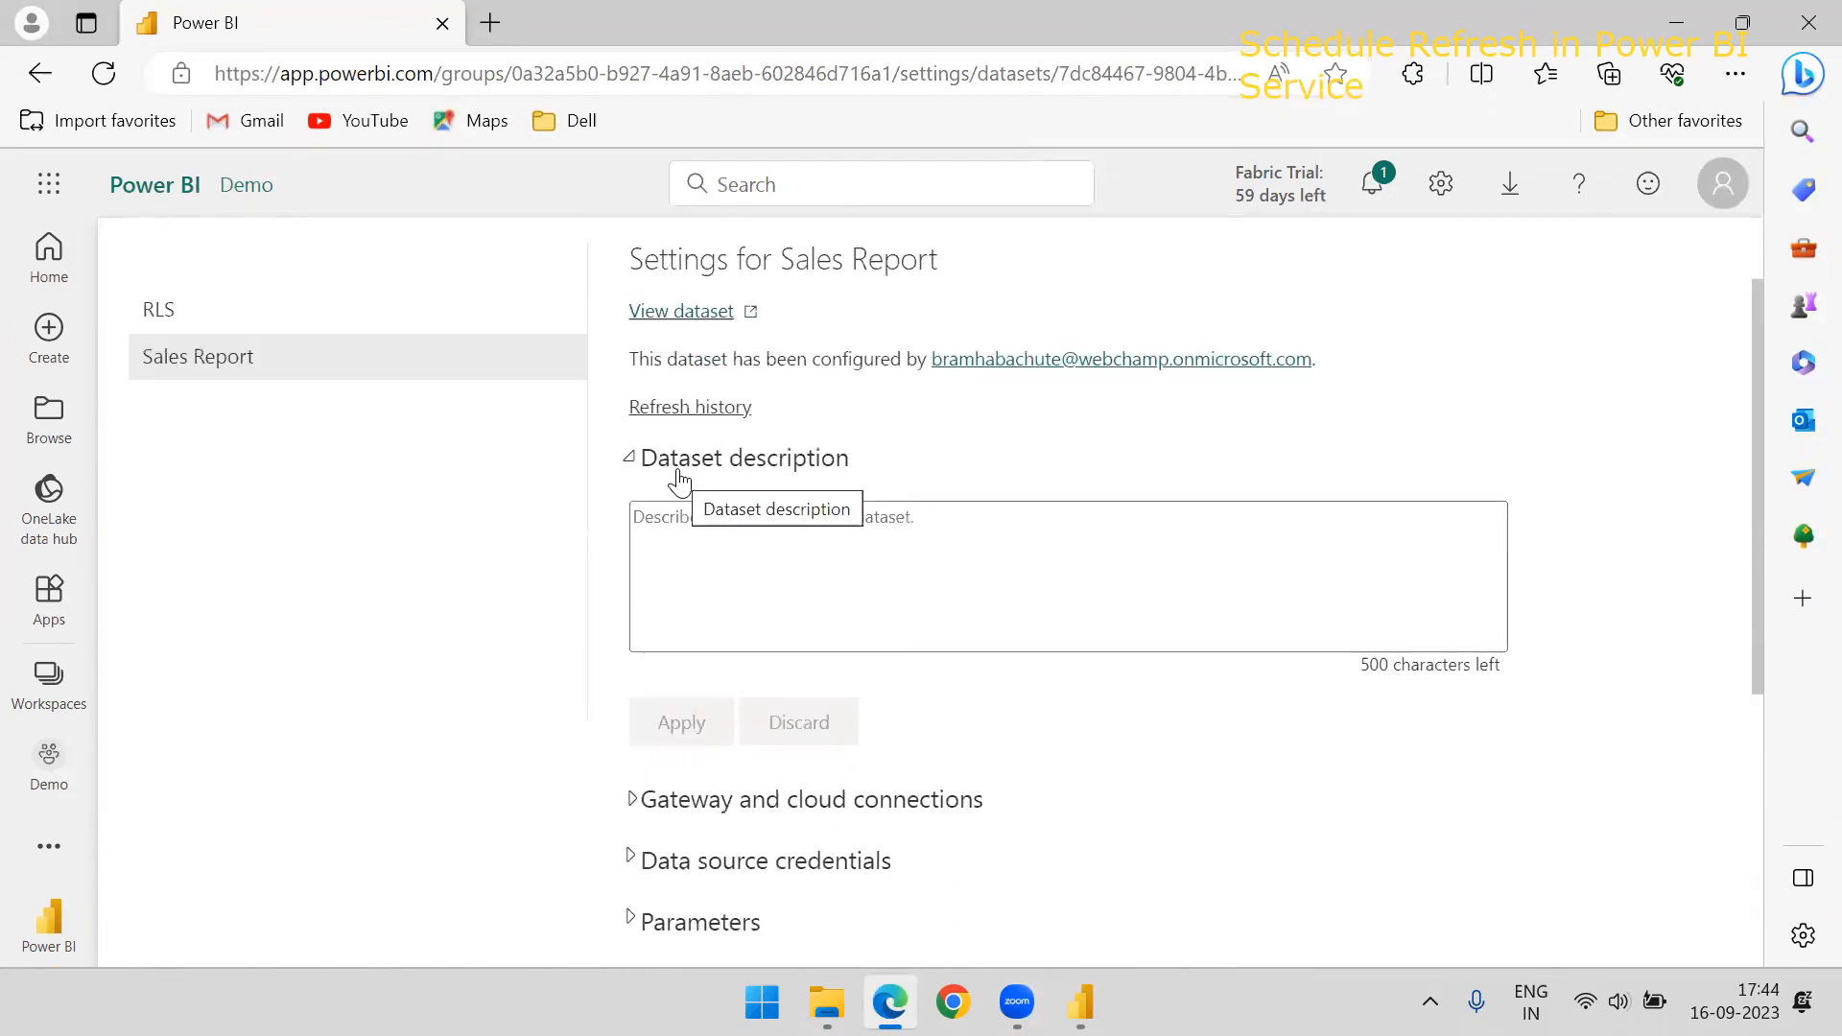
{"action": "scroll", "coordinate": [653, 518], "scroll_direction": "down", "scroll_amount": 2}
{"action": "left_click", "coordinate": [632, 578]}
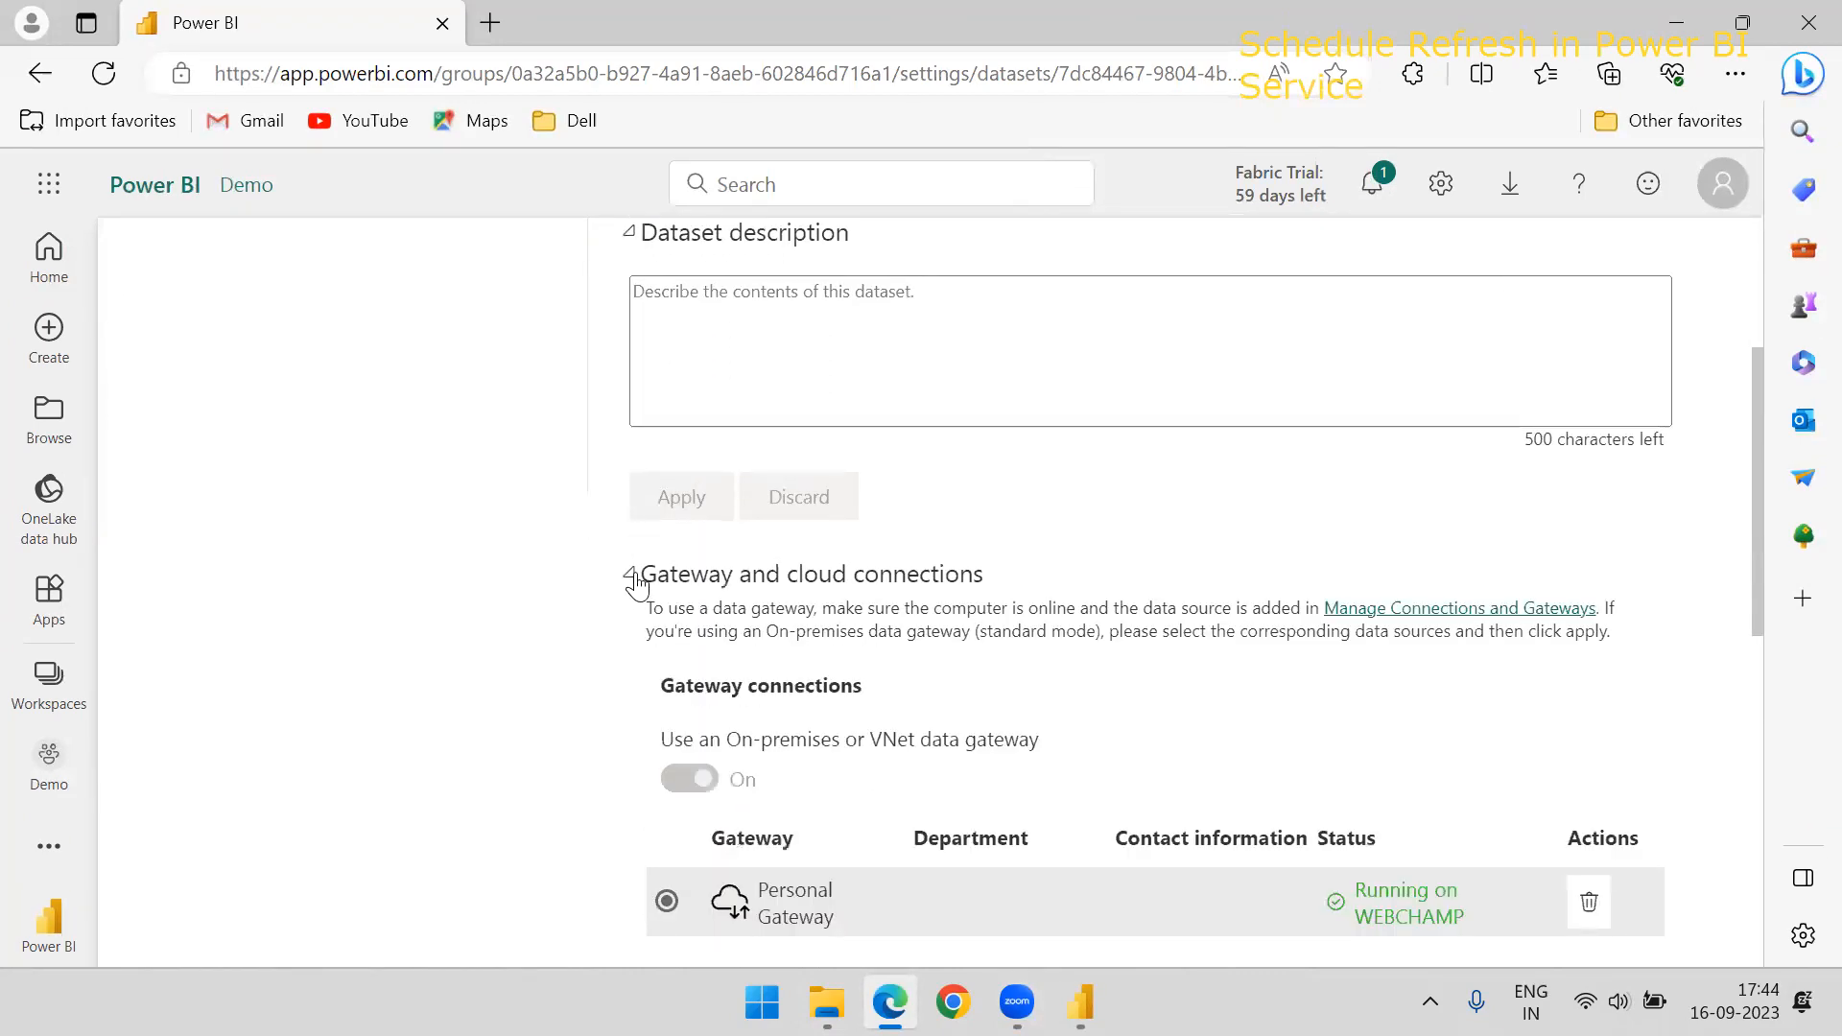
{"action": "scroll", "coordinate": [699, 534], "scroll_direction": "down", "scroll_amount": 2}
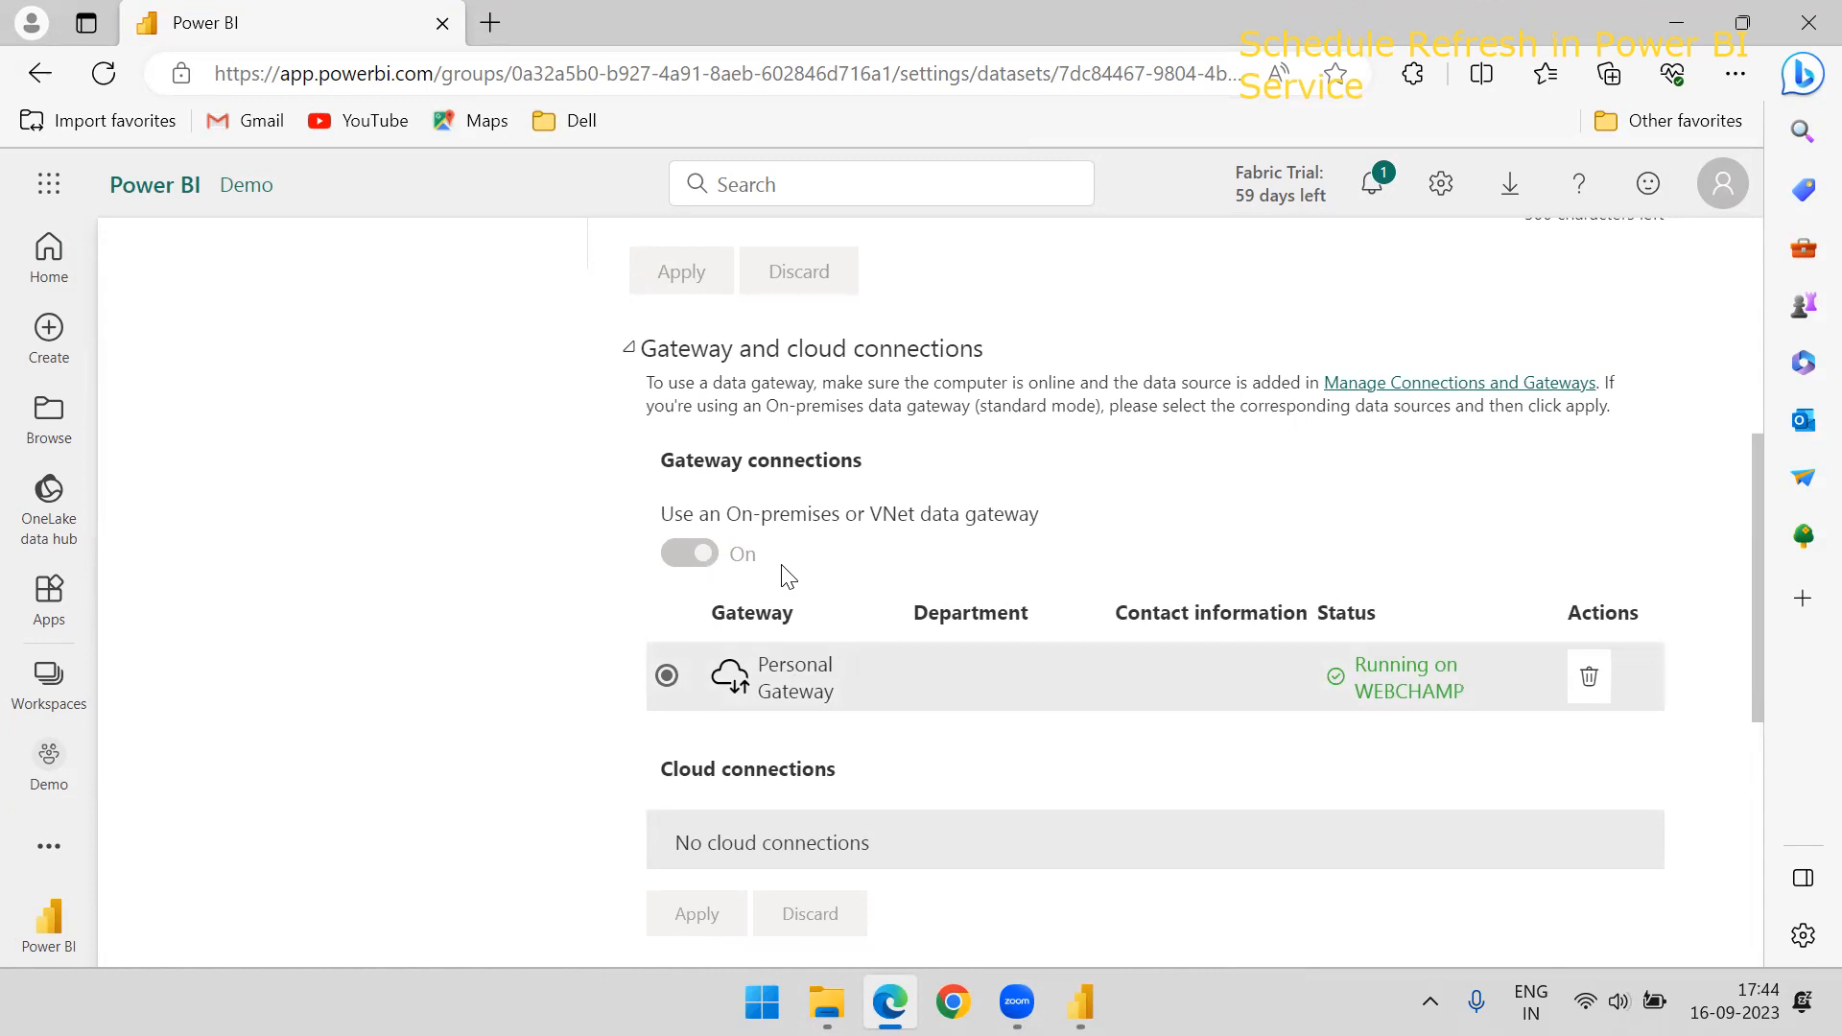
{"action": "scroll", "coordinate": [785, 572], "scroll_direction": "up", "scroll_amount": 1}
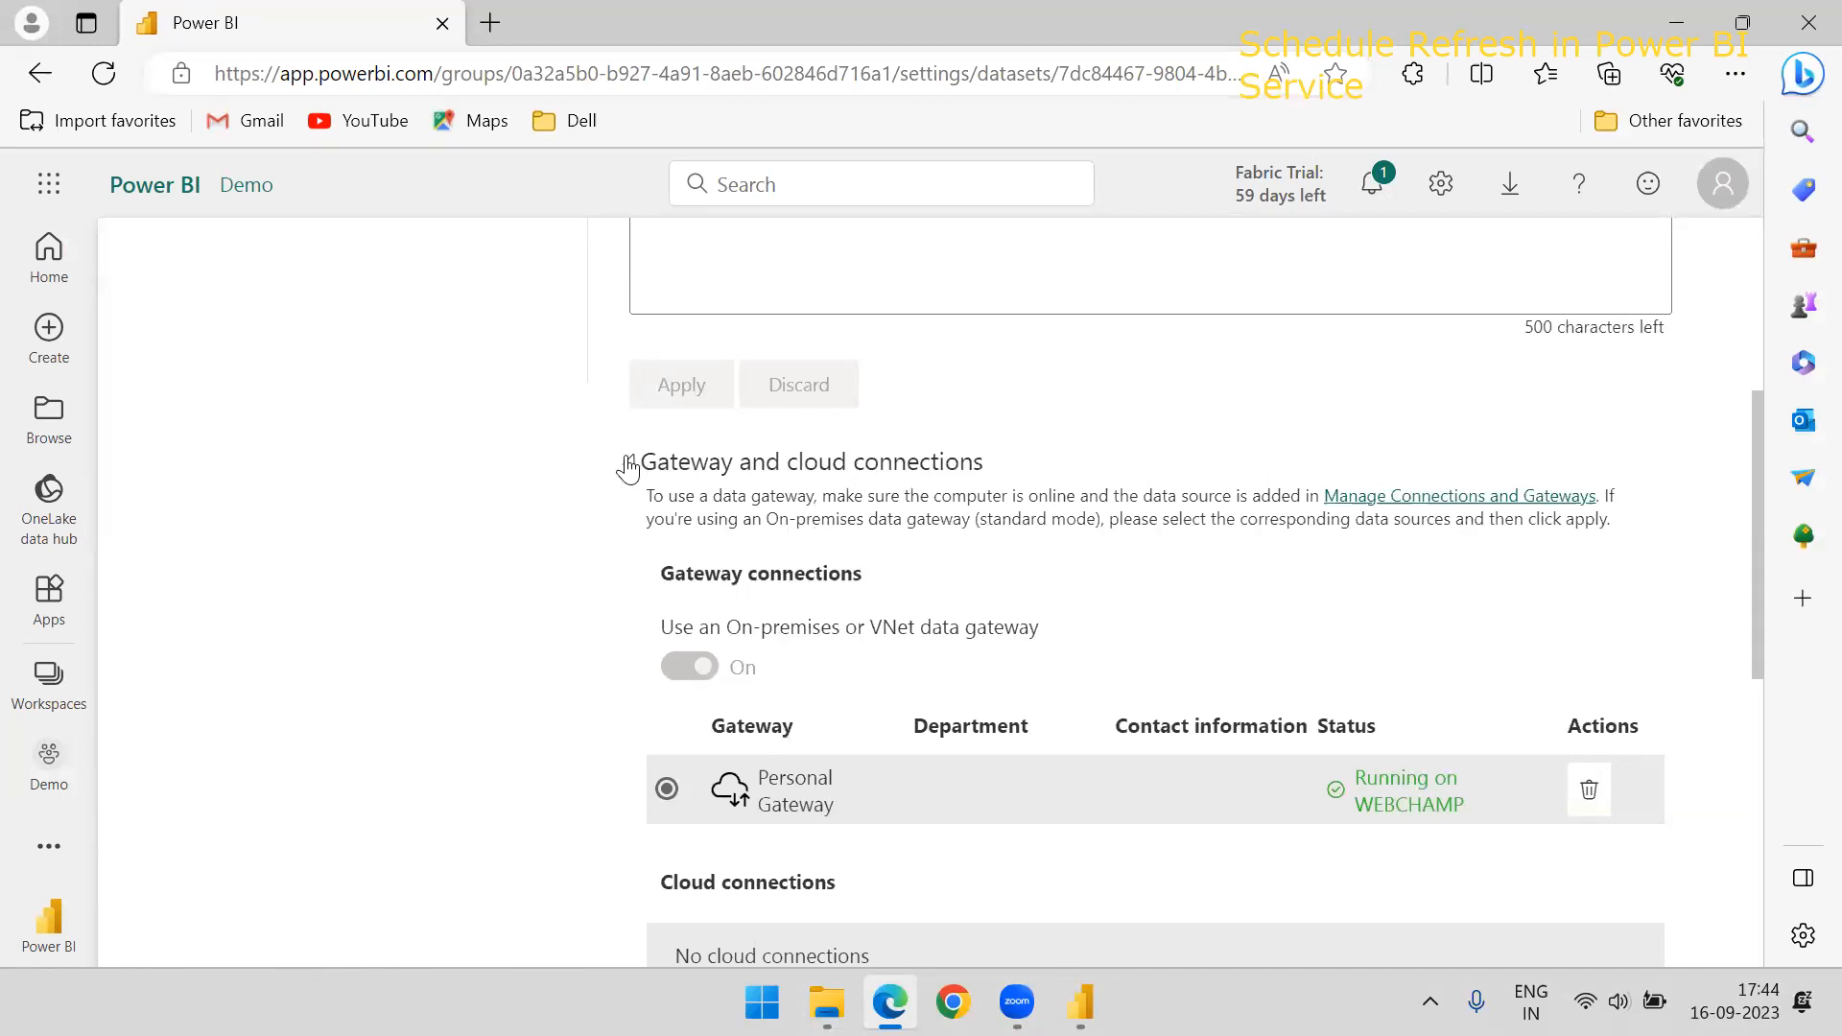
{"action": "scroll", "coordinate": [1098, 633], "scroll_direction": "down", "scroll_amount": 2}
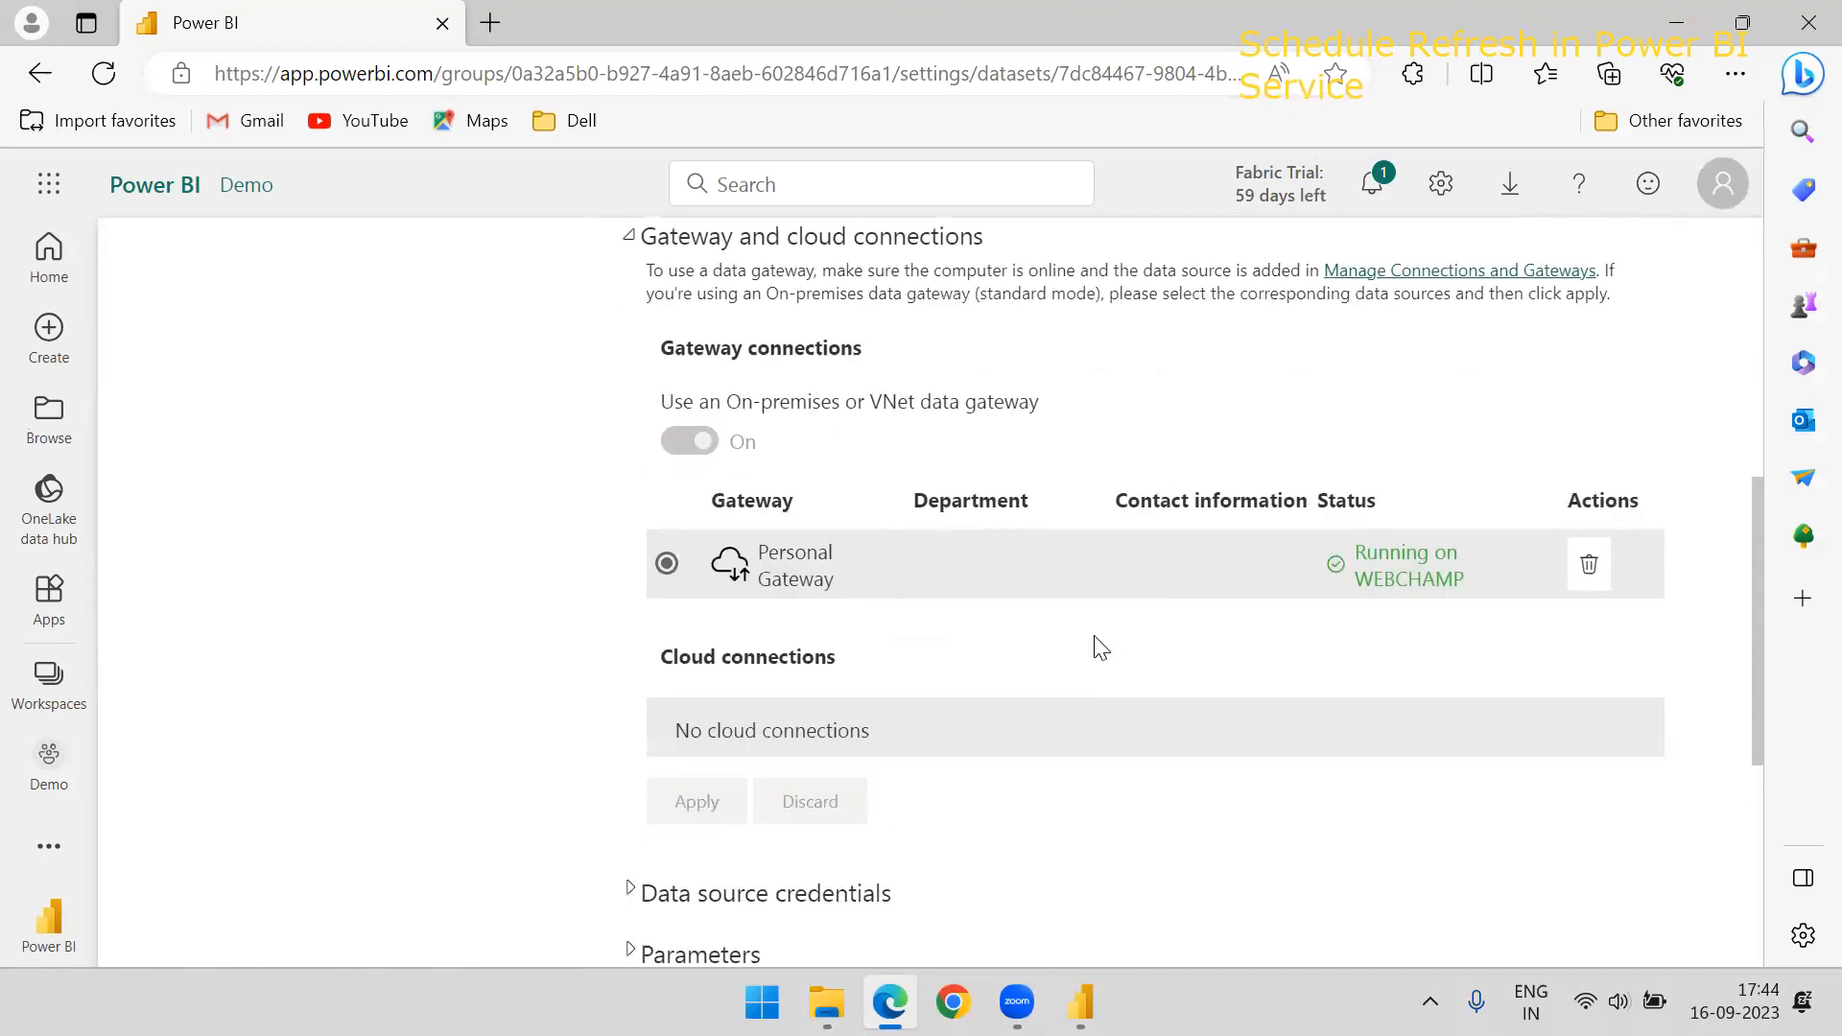
{"action": "scroll", "coordinate": [998, 539], "scroll_direction": "up", "scroll_amount": 1}
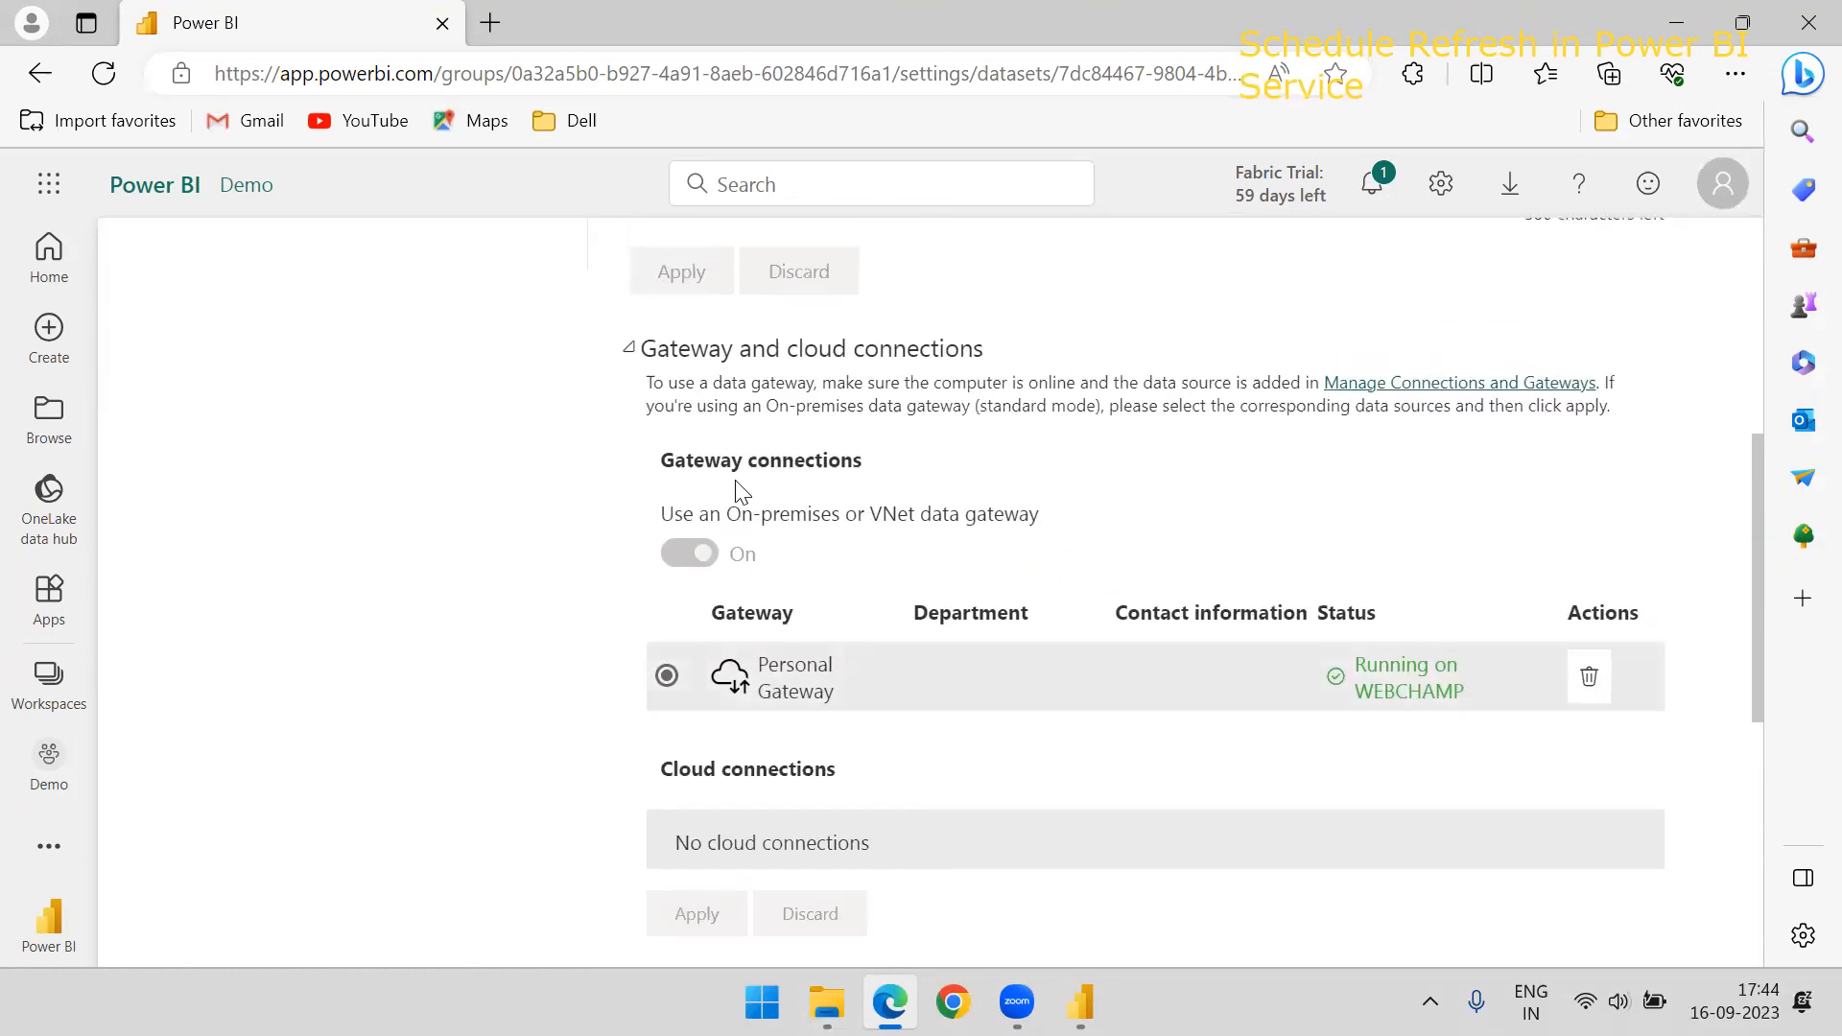
{"action": "scroll", "coordinate": [672, 477], "scroll_direction": "up", "scroll_amount": 1}
{"action": "left_click", "coordinate": [629, 470]}
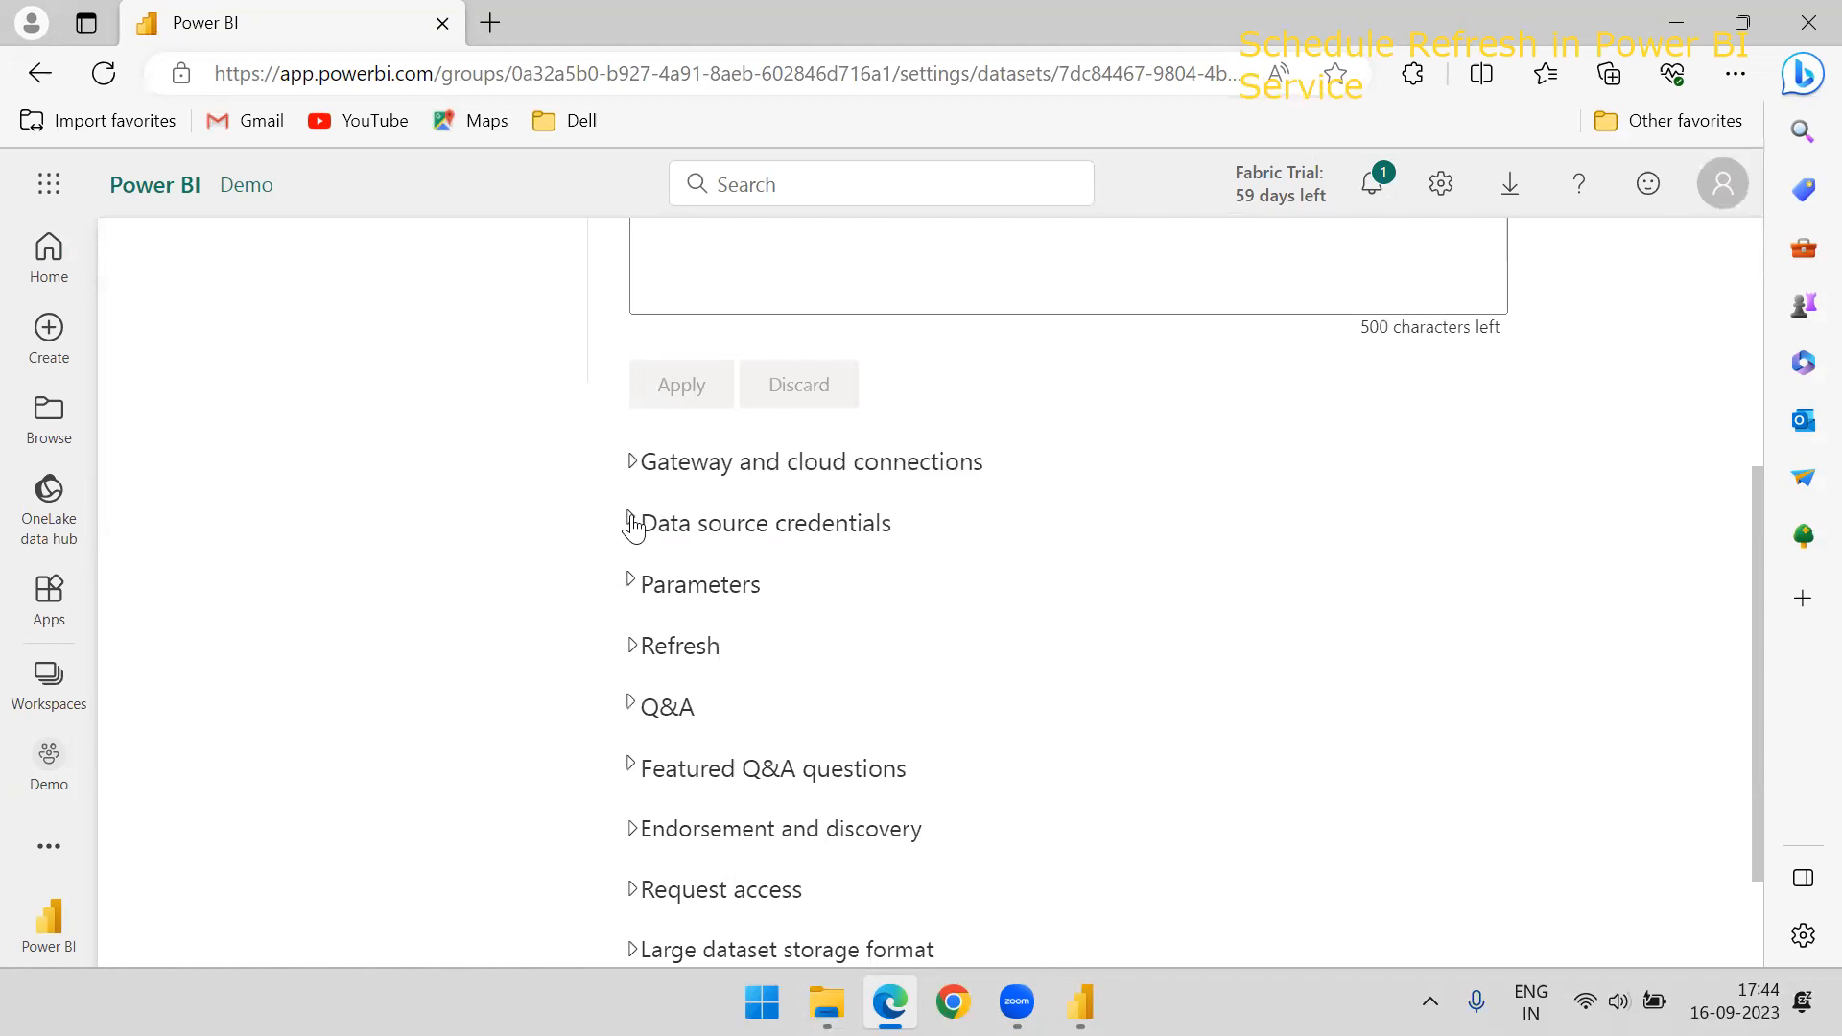
Check the authentication methods offered in the data source credentials for Modelling Data.xlsx, then cancel the configuration
{"action": "left_click", "coordinate": [634, 525]}
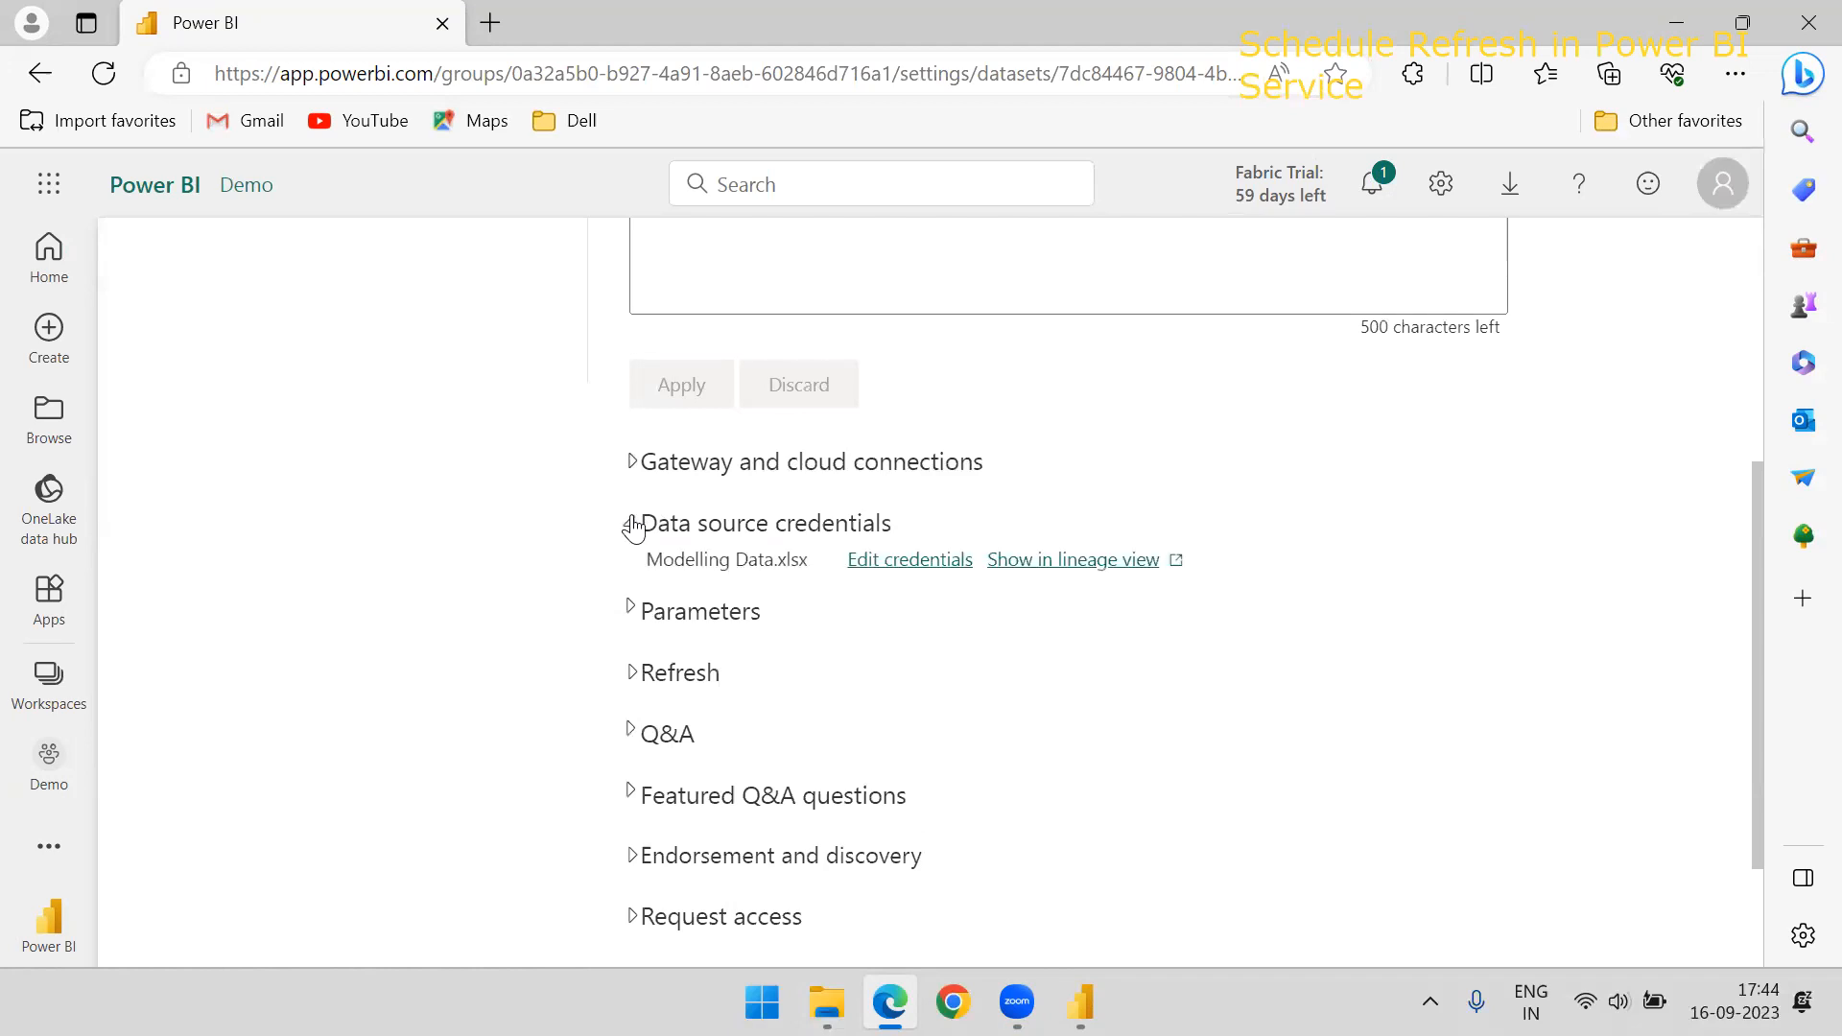
{"action": "left_click", "coordinate": [883, 566]}
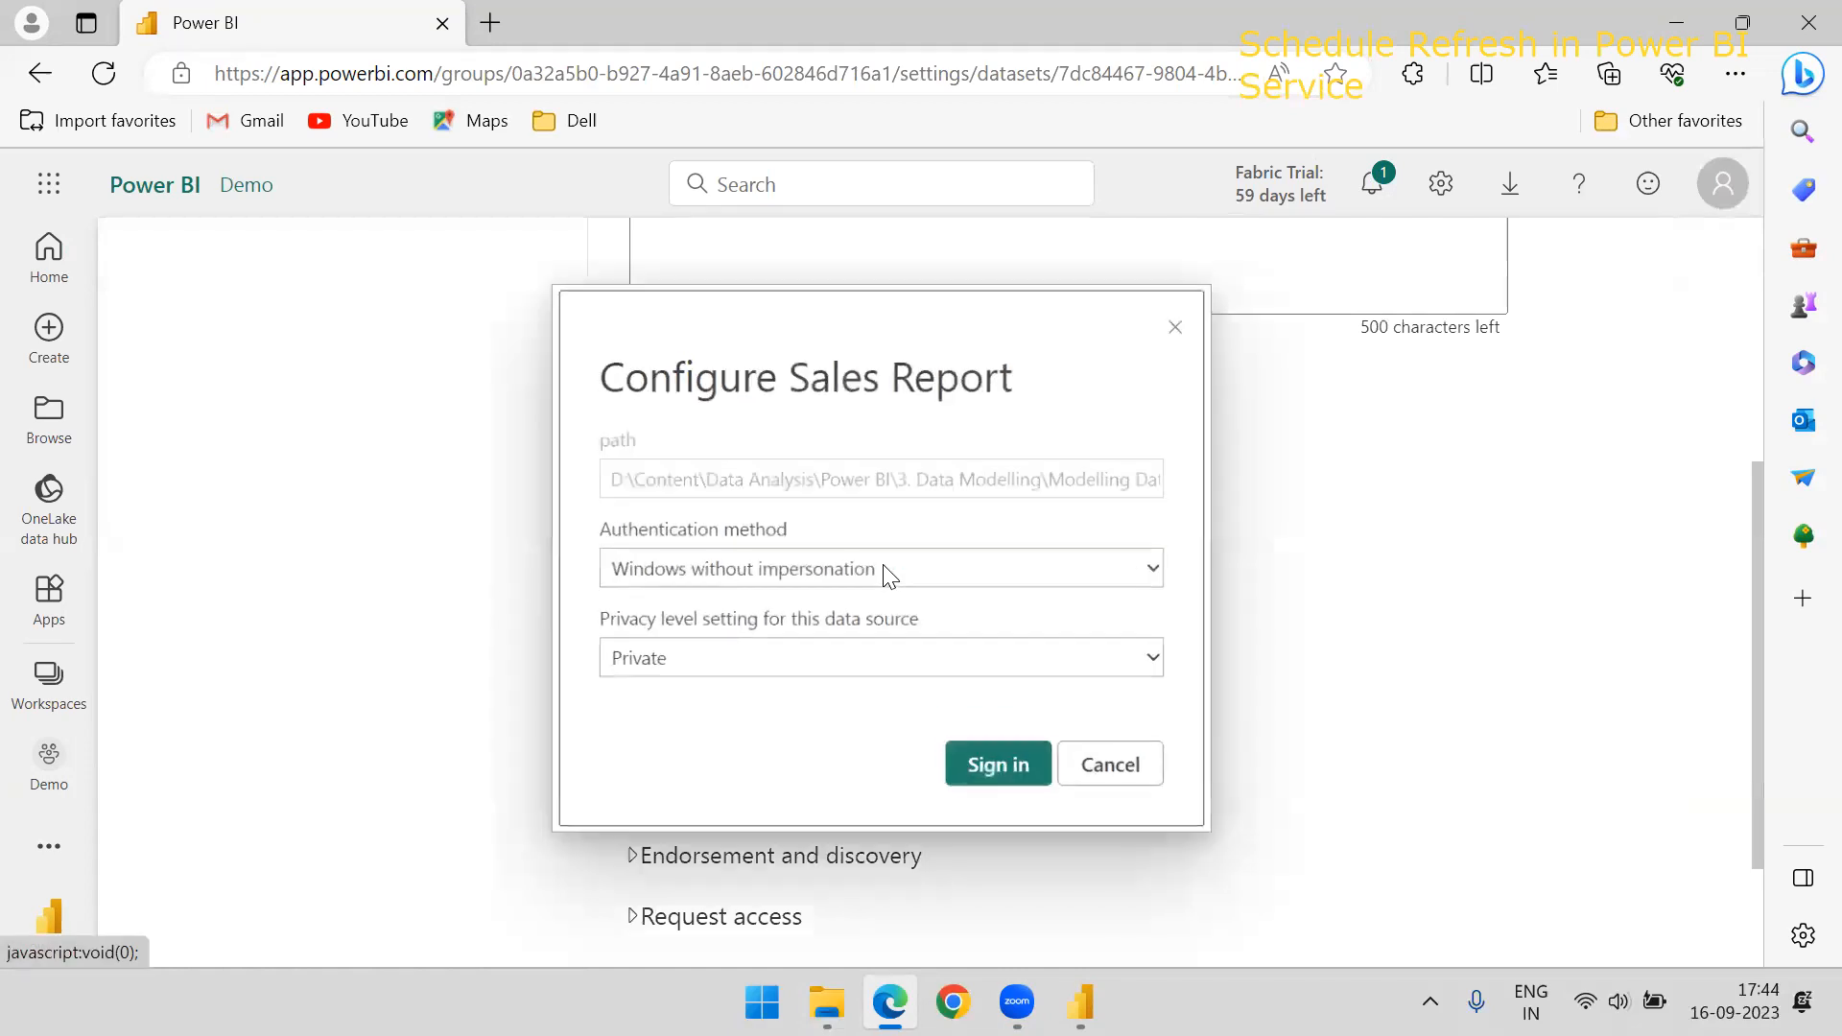
{"action": "left_click", "coordinate": [809, 570]}
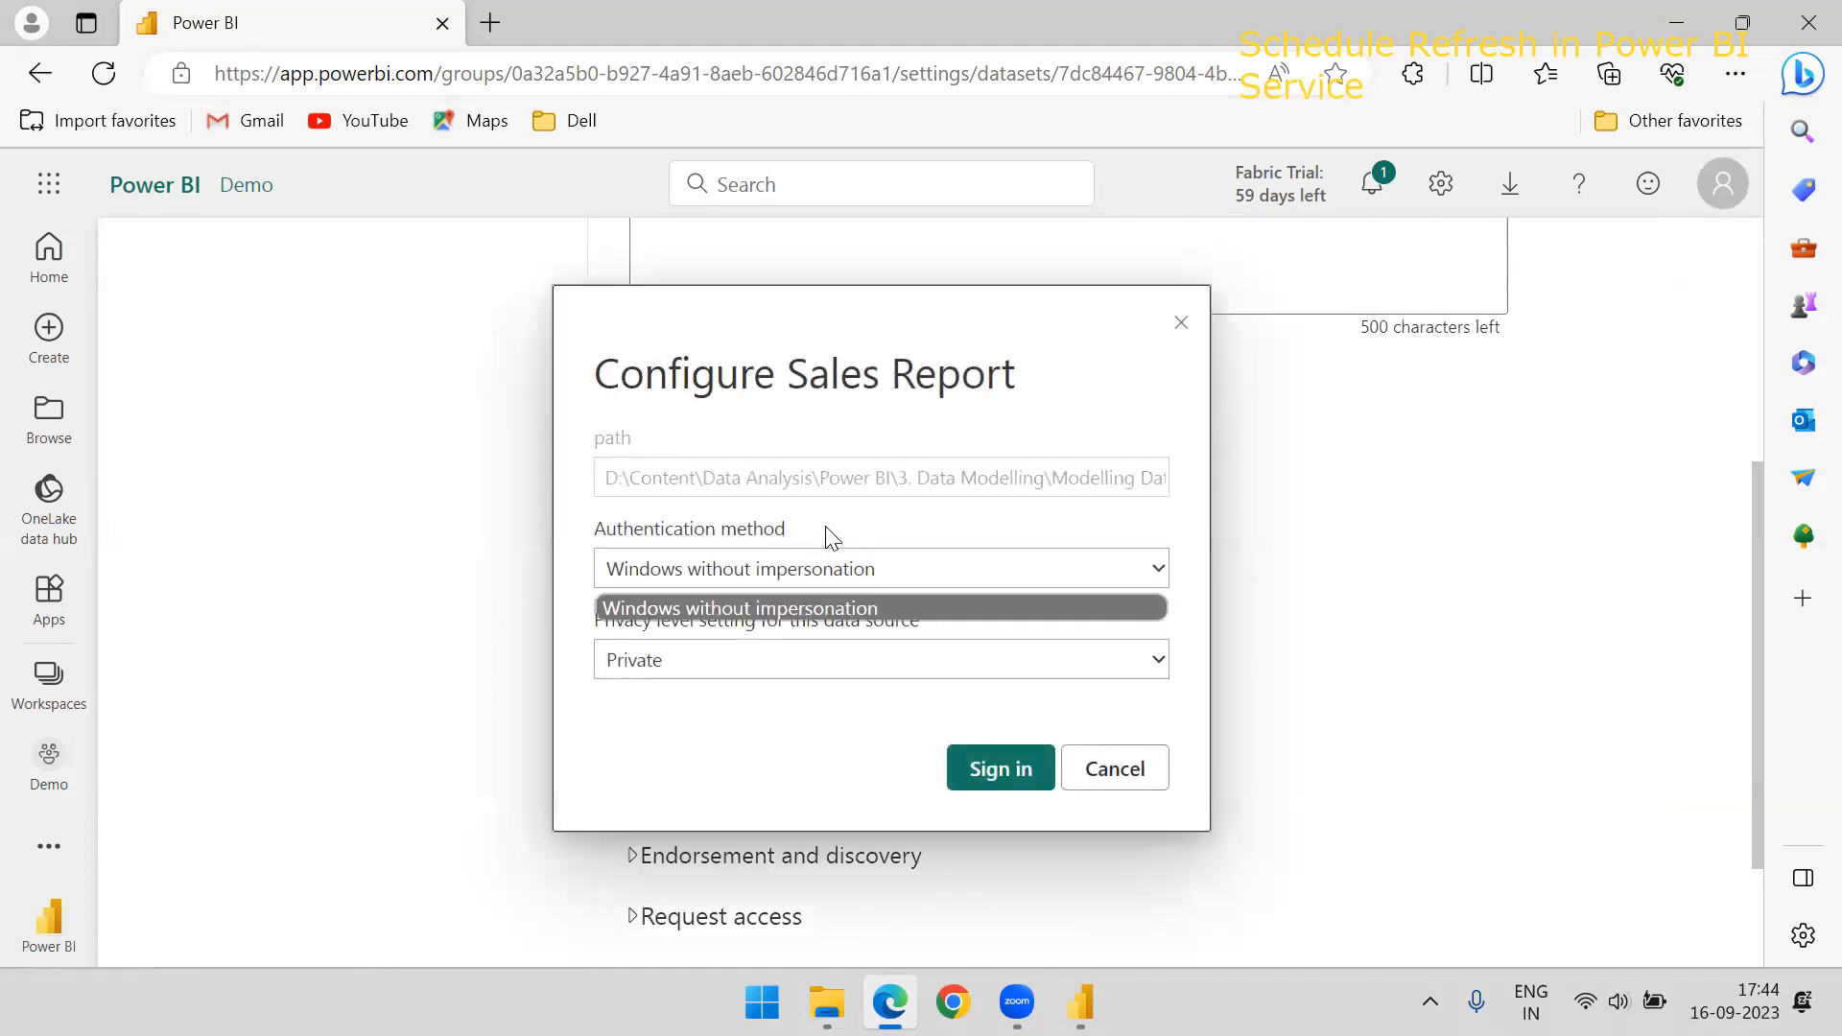
{"action": "left_click", "coordinate": [831, 538]}
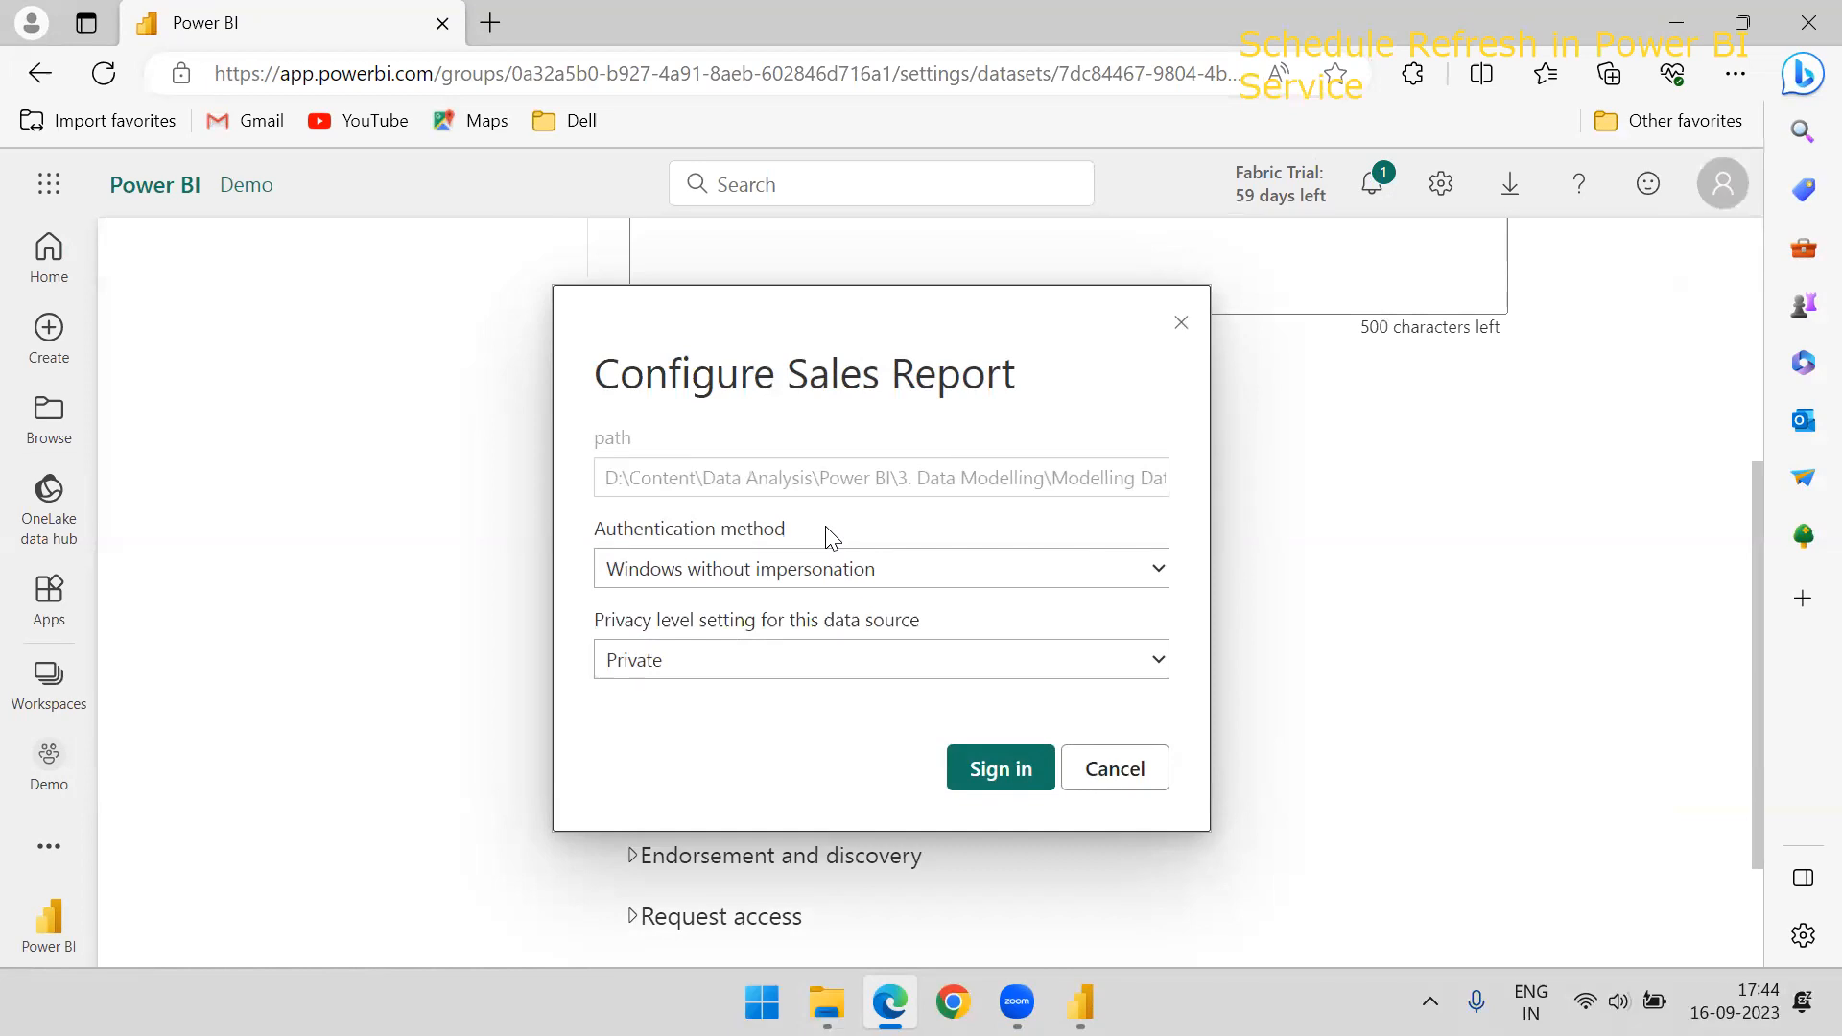
{"action": "left_click", "coordinate": [1085, 769]}
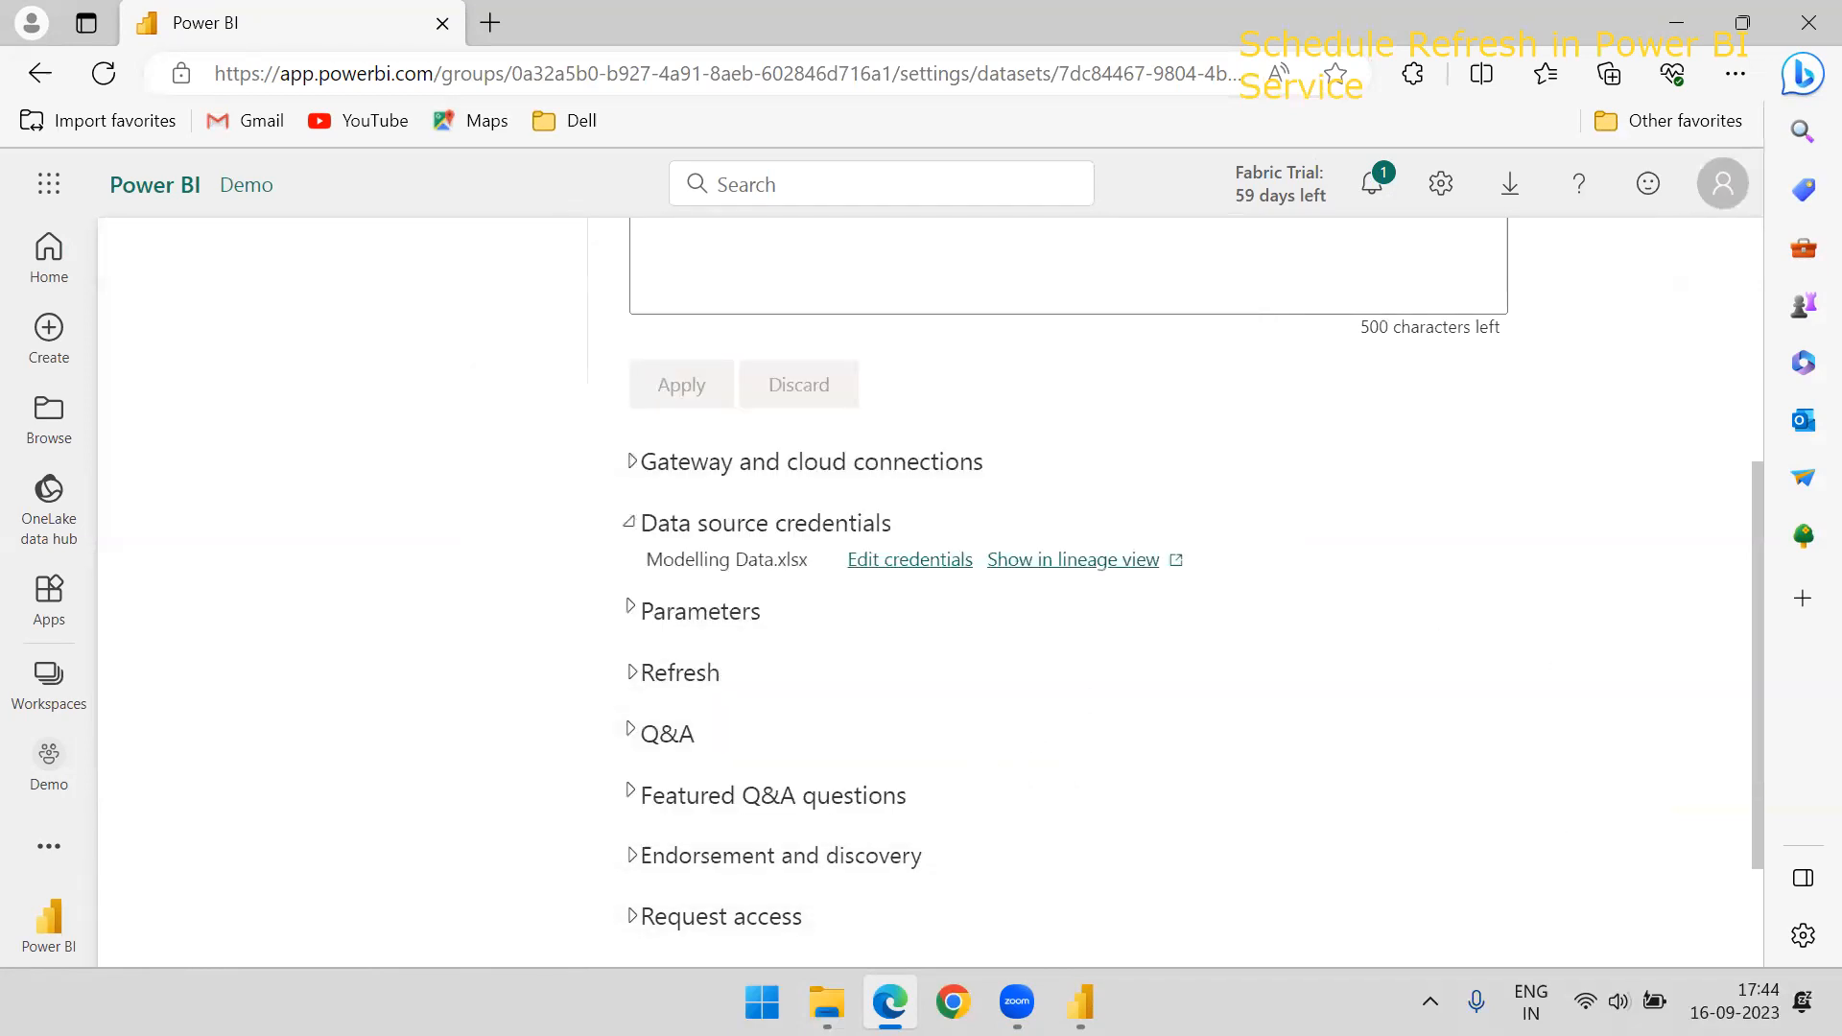
Place a text annotation over the blank area beside the dataset settings with the lines Database and sharepoint
{"action": "left_click", "coordinate": [168, 540]}
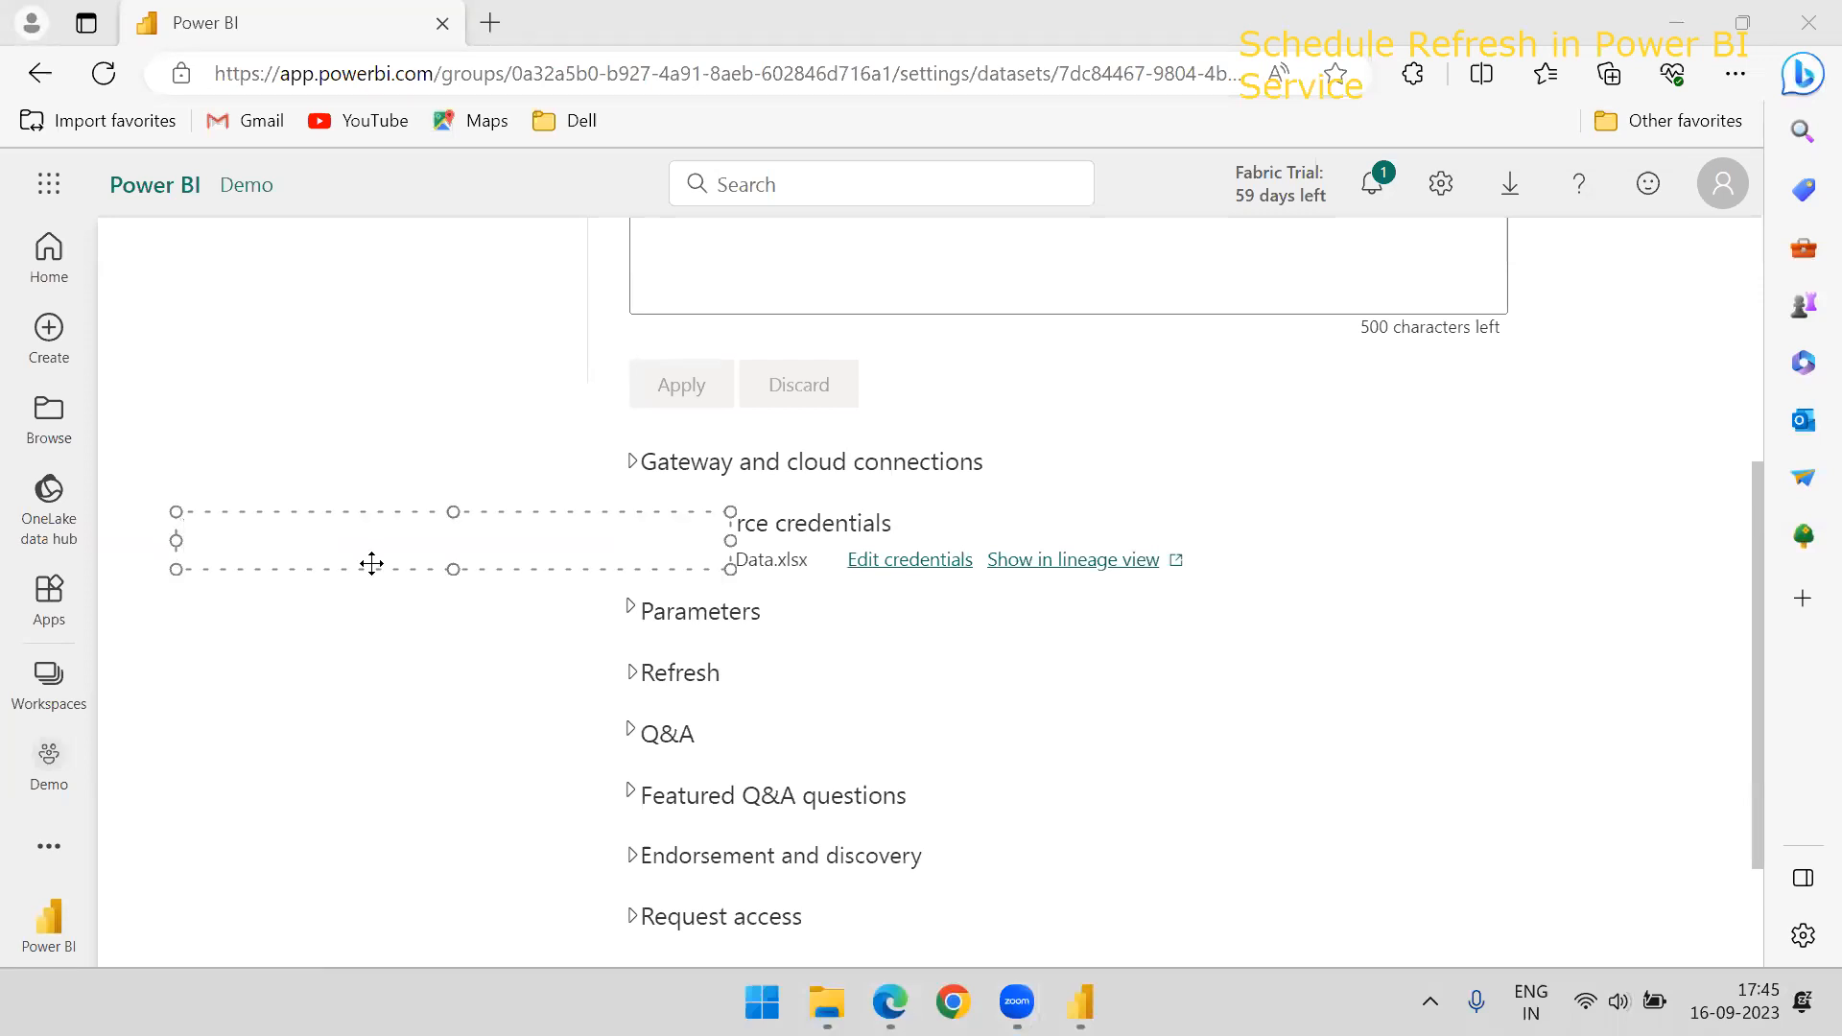
{"action": "left_click_drag", "start_coordinate": [407, 514], "coordinate": [346, 428]}
{"action": "type", "text": "S"}
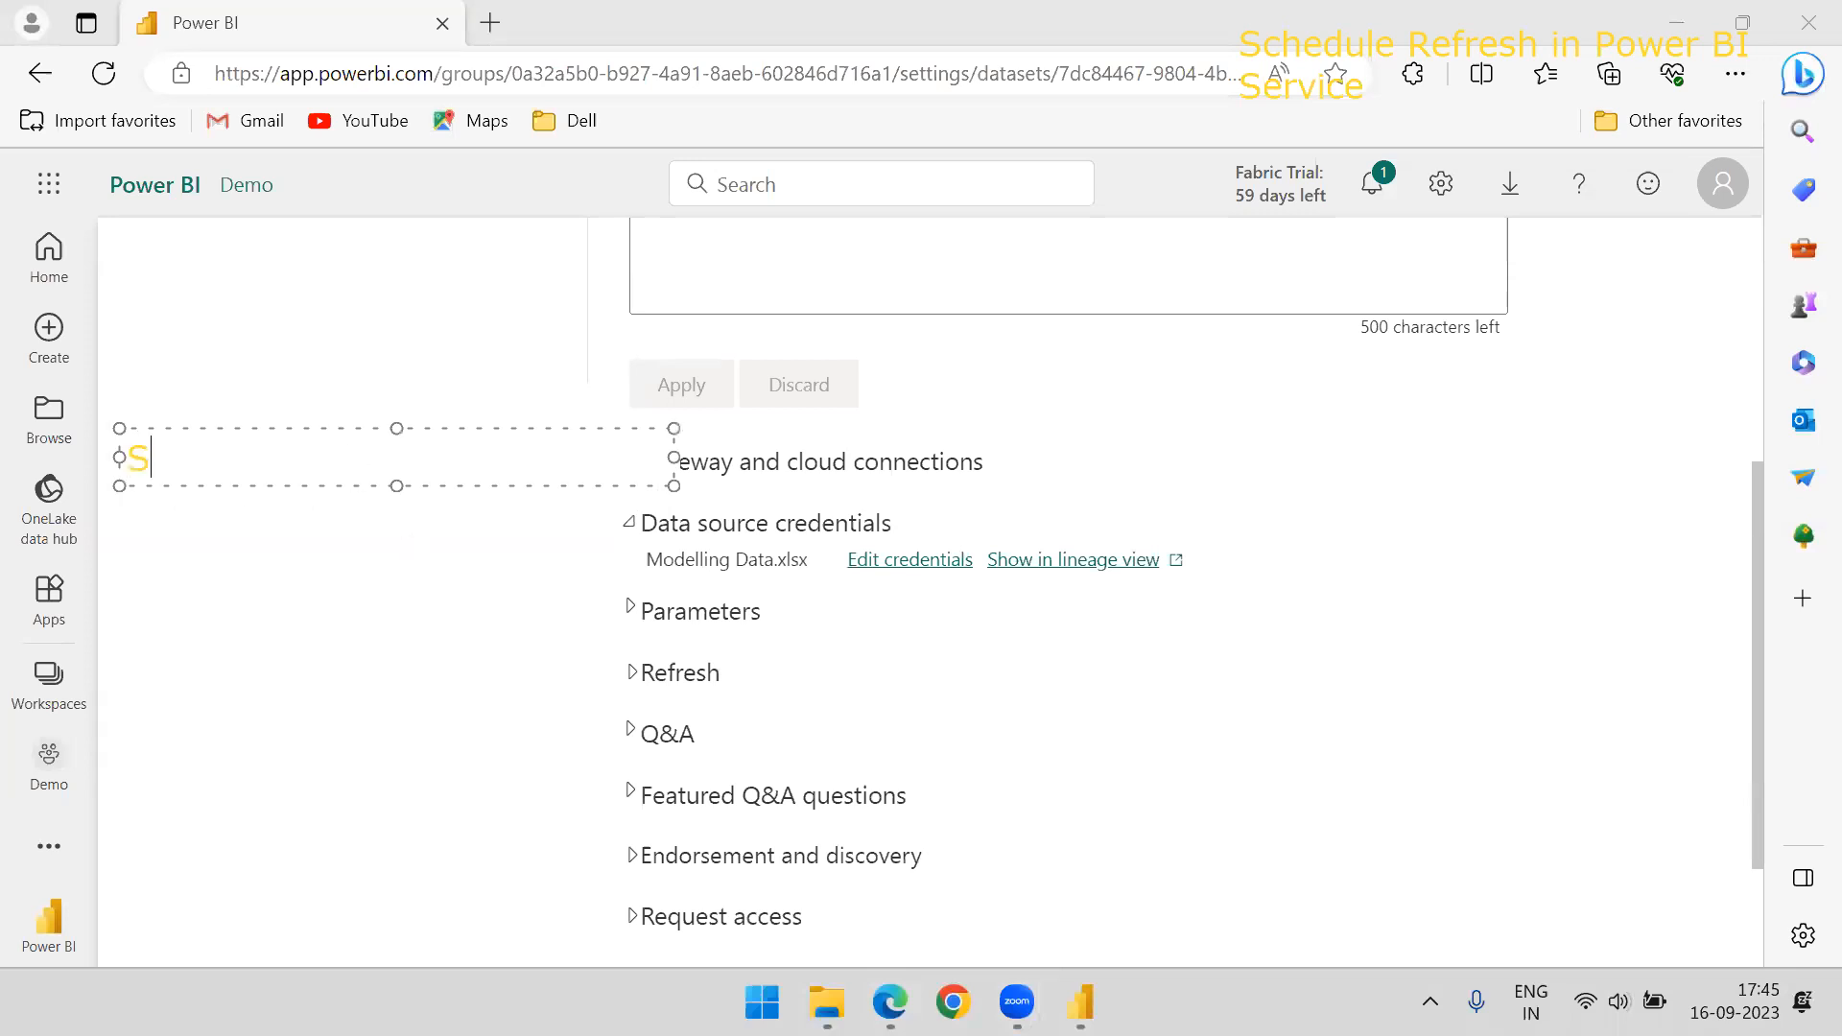
{"action": "key", "text": "BackSpace"}
{"action": "type", "text": "Data"}
{"action": "key", "text": "BackSpace"}
{"action": "key", "text": "BackSpace"}
{"action": "type", "text": "tabase"}
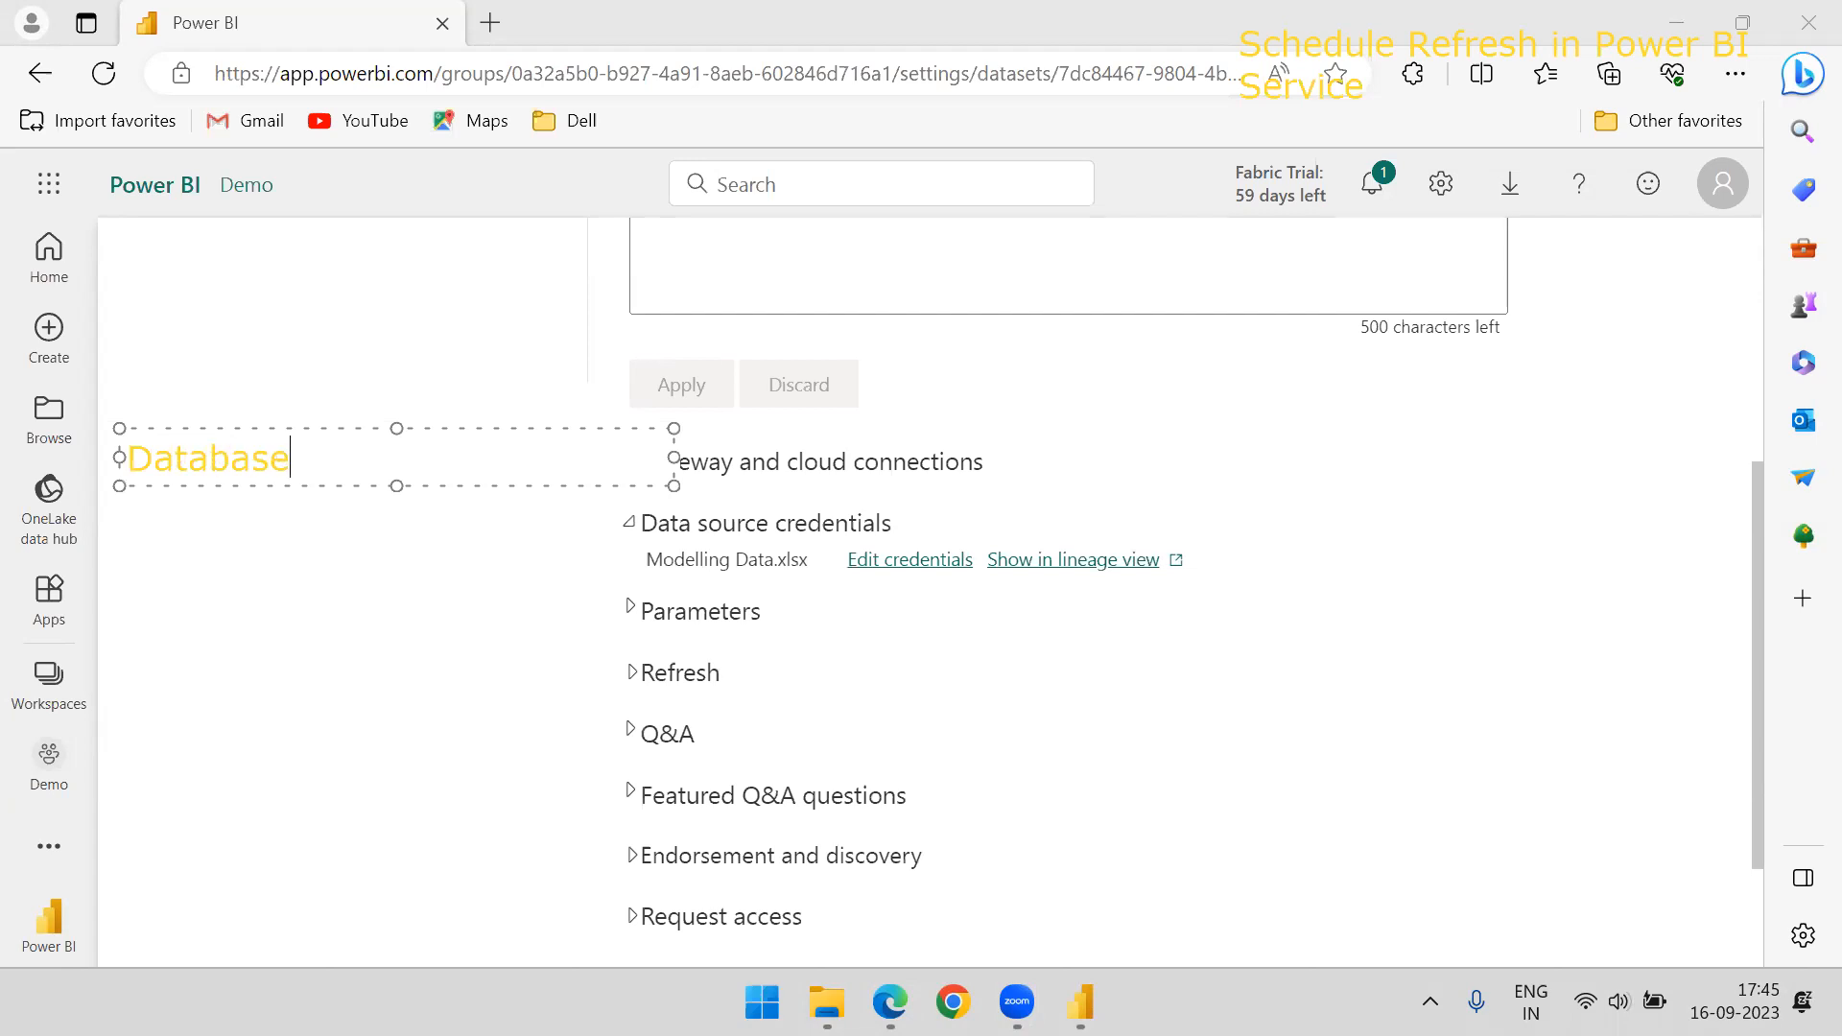
{"action": "key", "text": "Return"}
{"action": "type", "text": "sharepoint"}
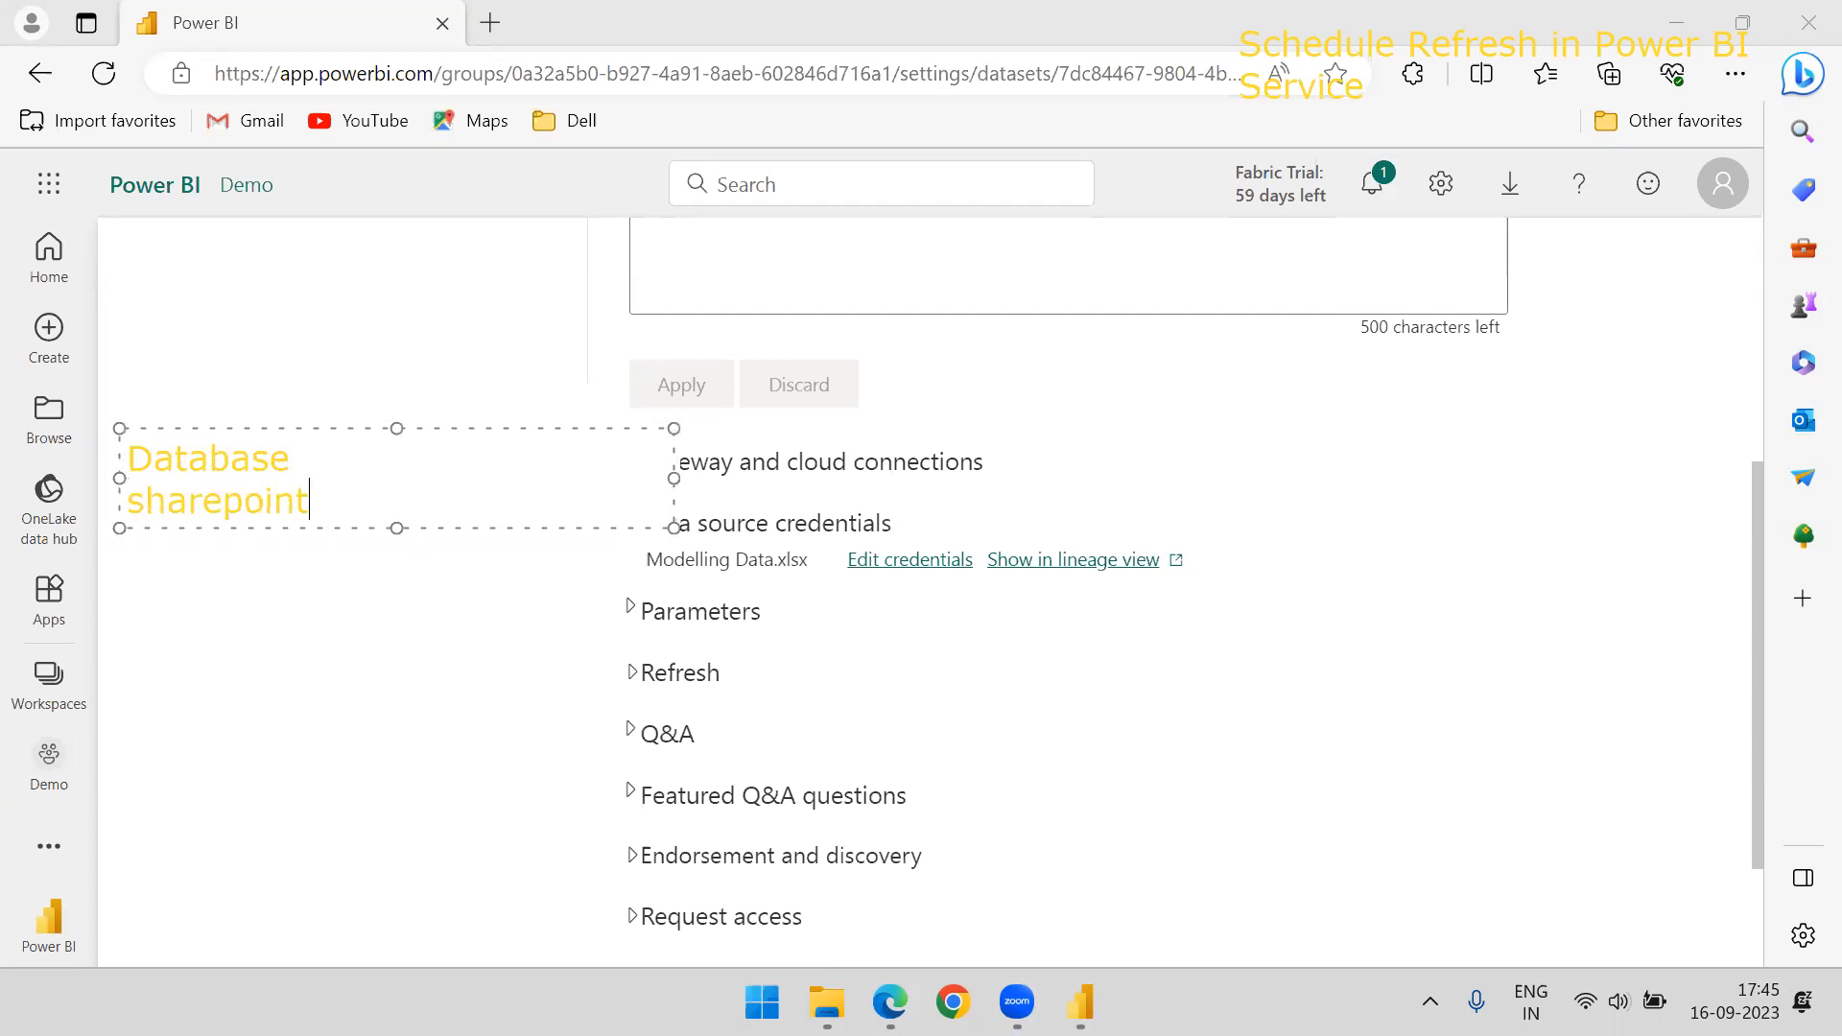
Add the lines Any other Cloud and ODBC to the on-screen annotation and finish the text
{"action": "key", "text": "Return"}
{"action": "type", "text": "Any outher"}
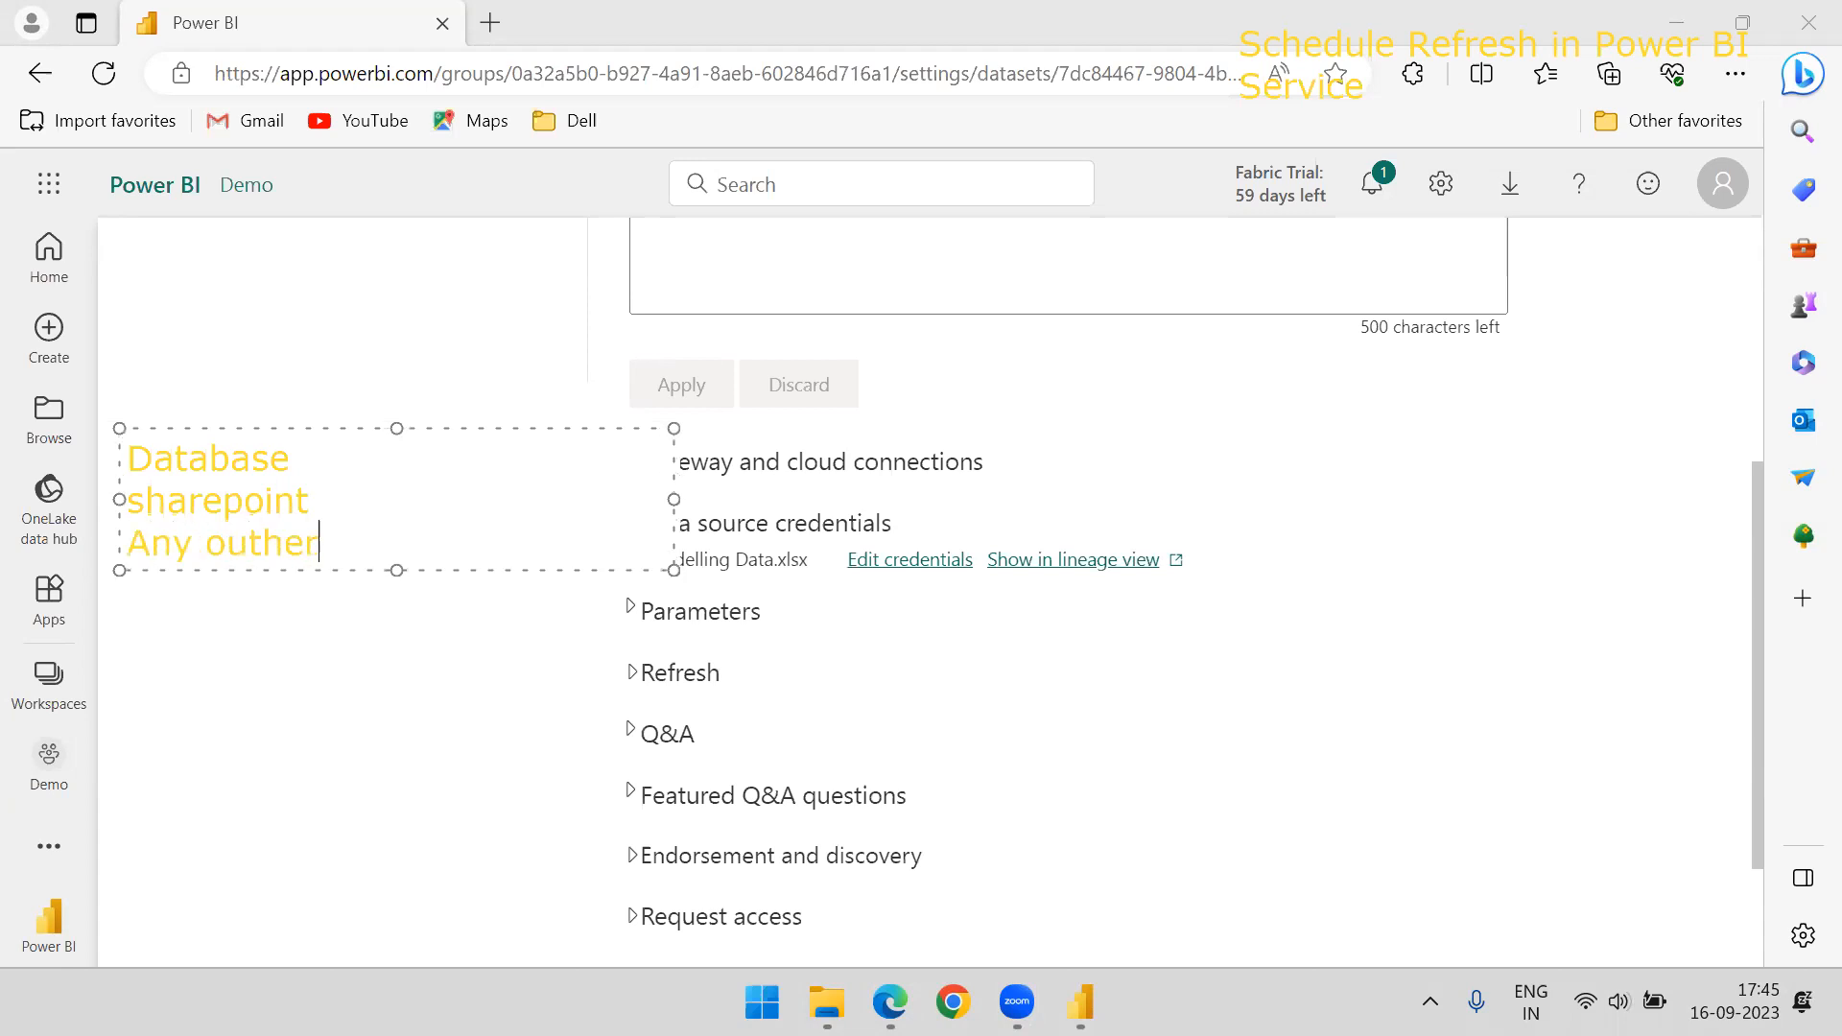
{"action": "key", "text": "BackSpace"}
{"action": "key", "text": "BackSpace"}
{"action": "key", "text": "BackSpace"}
{"action": "key", "text": "BackSpace"}
{"action": "key", "text": "BackSpace"}
{"action": "type", "text": "ther Cloud"}
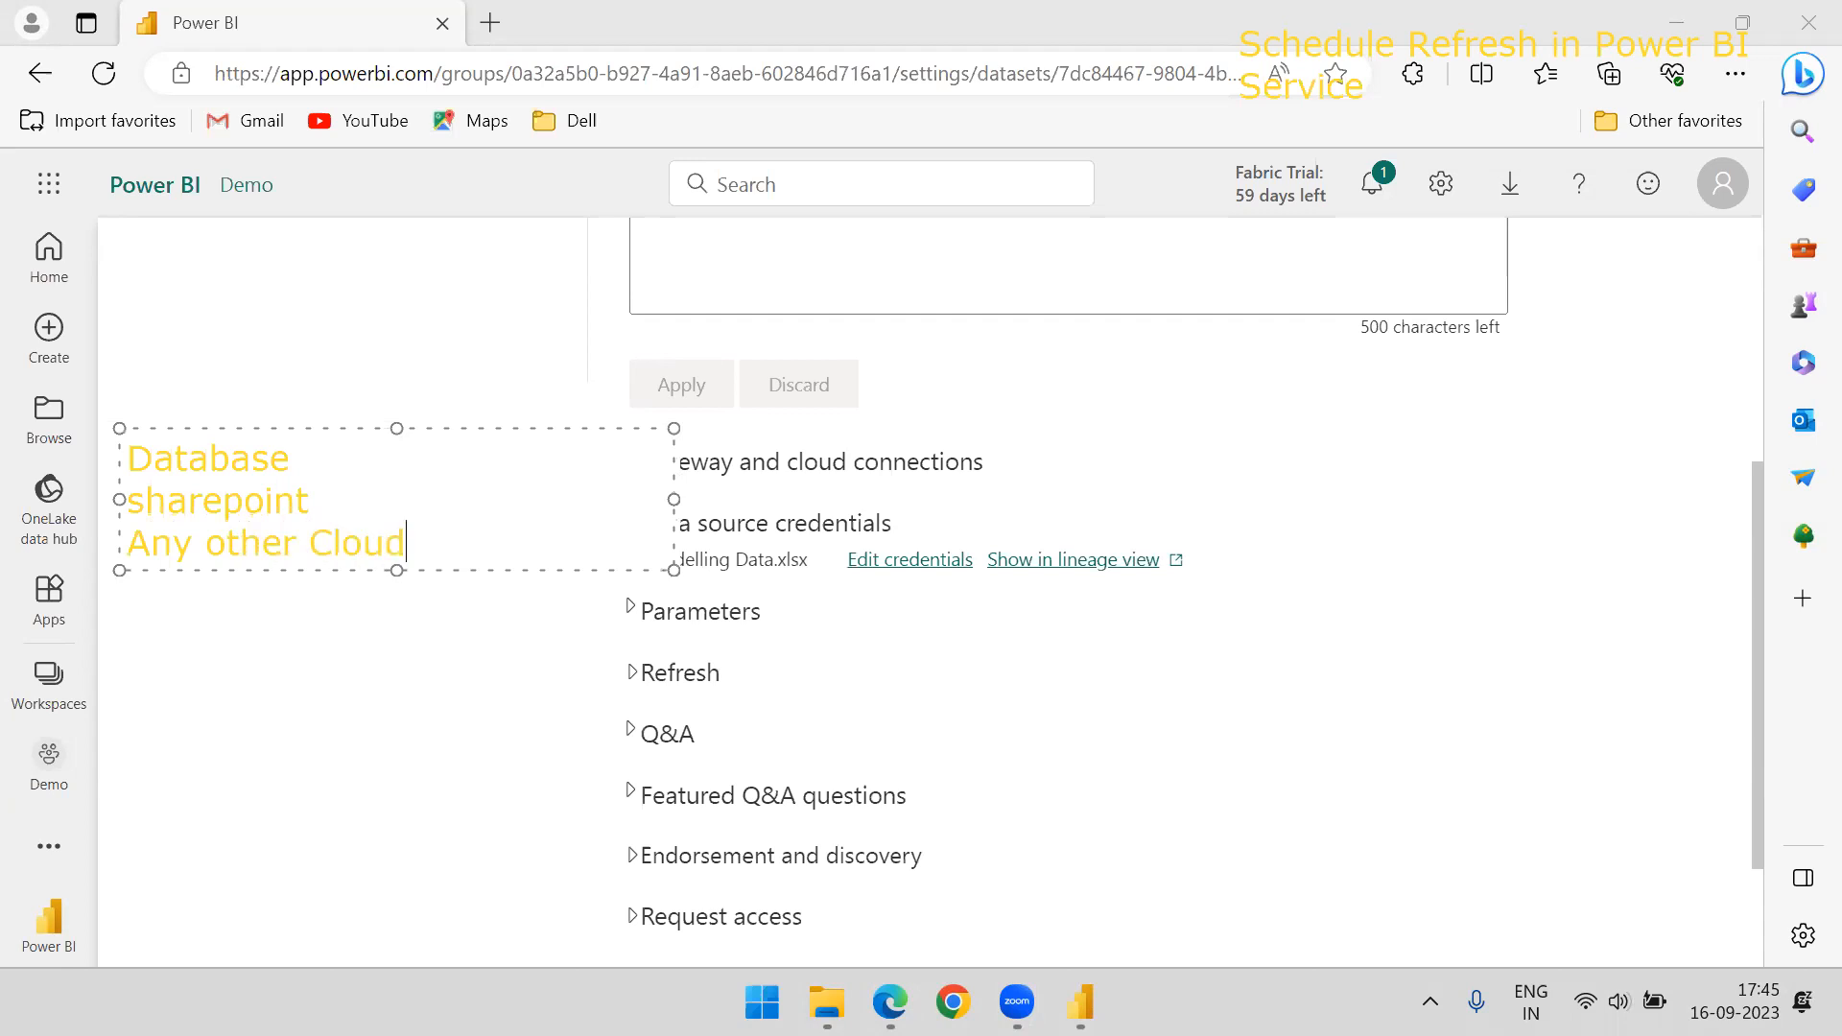
{"action": "key", "text": "Return"}
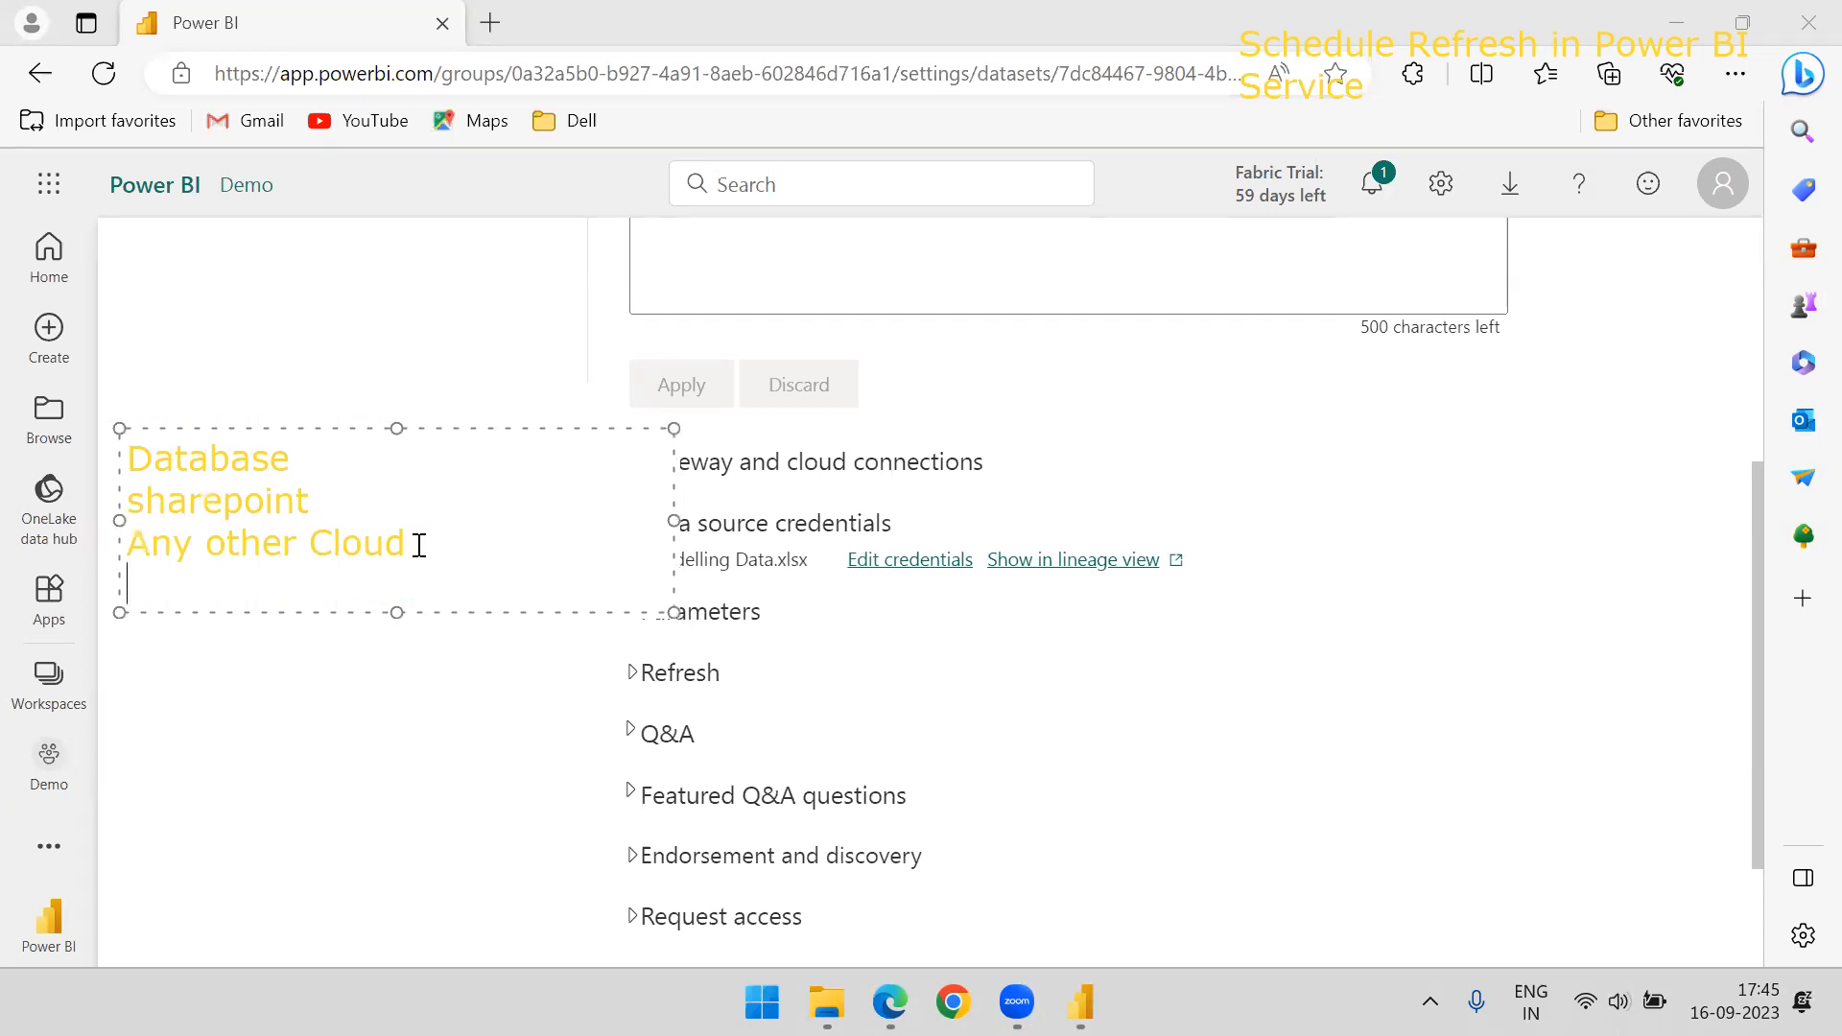
{"action": "type", "text": "ODBC"}
{"action": "left_click", "coordinate": [275, 341]}
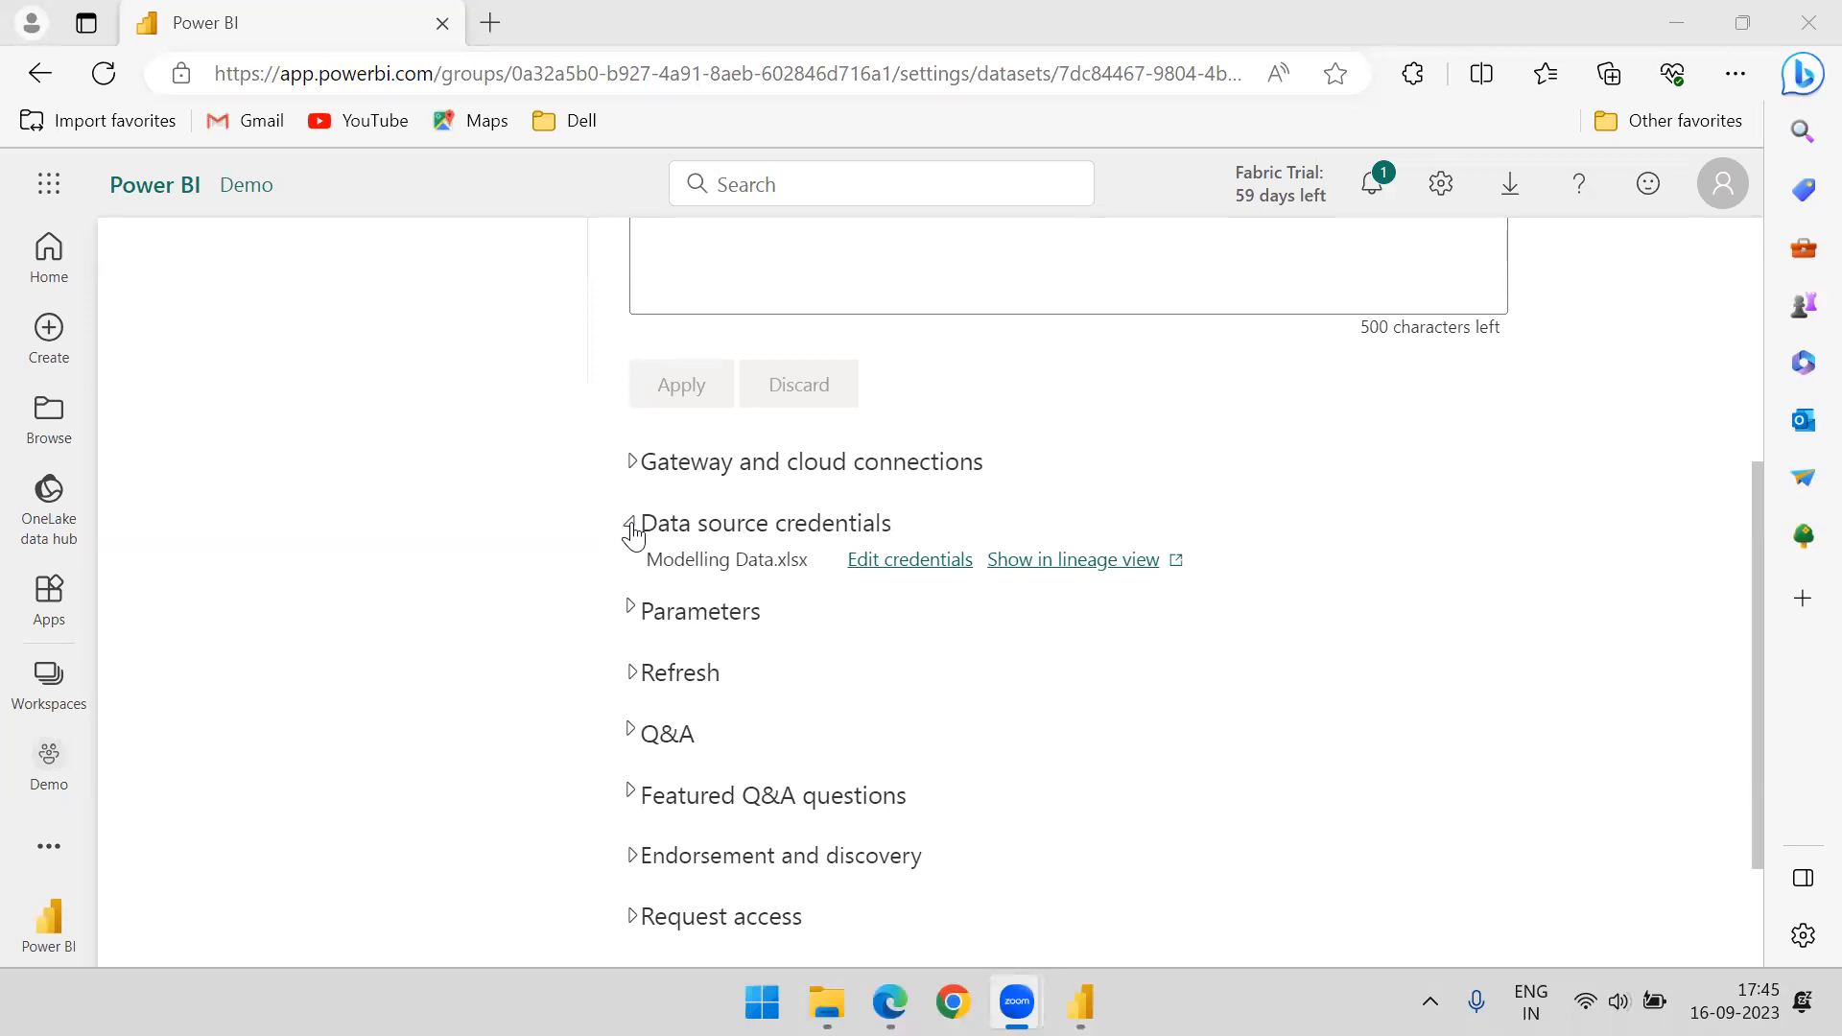
Edit the Modelling Data.xlsx credentials with privacy level None and sign in using Windows without impersonation
{"action": "left_click", "coordinate": [885, 571]}
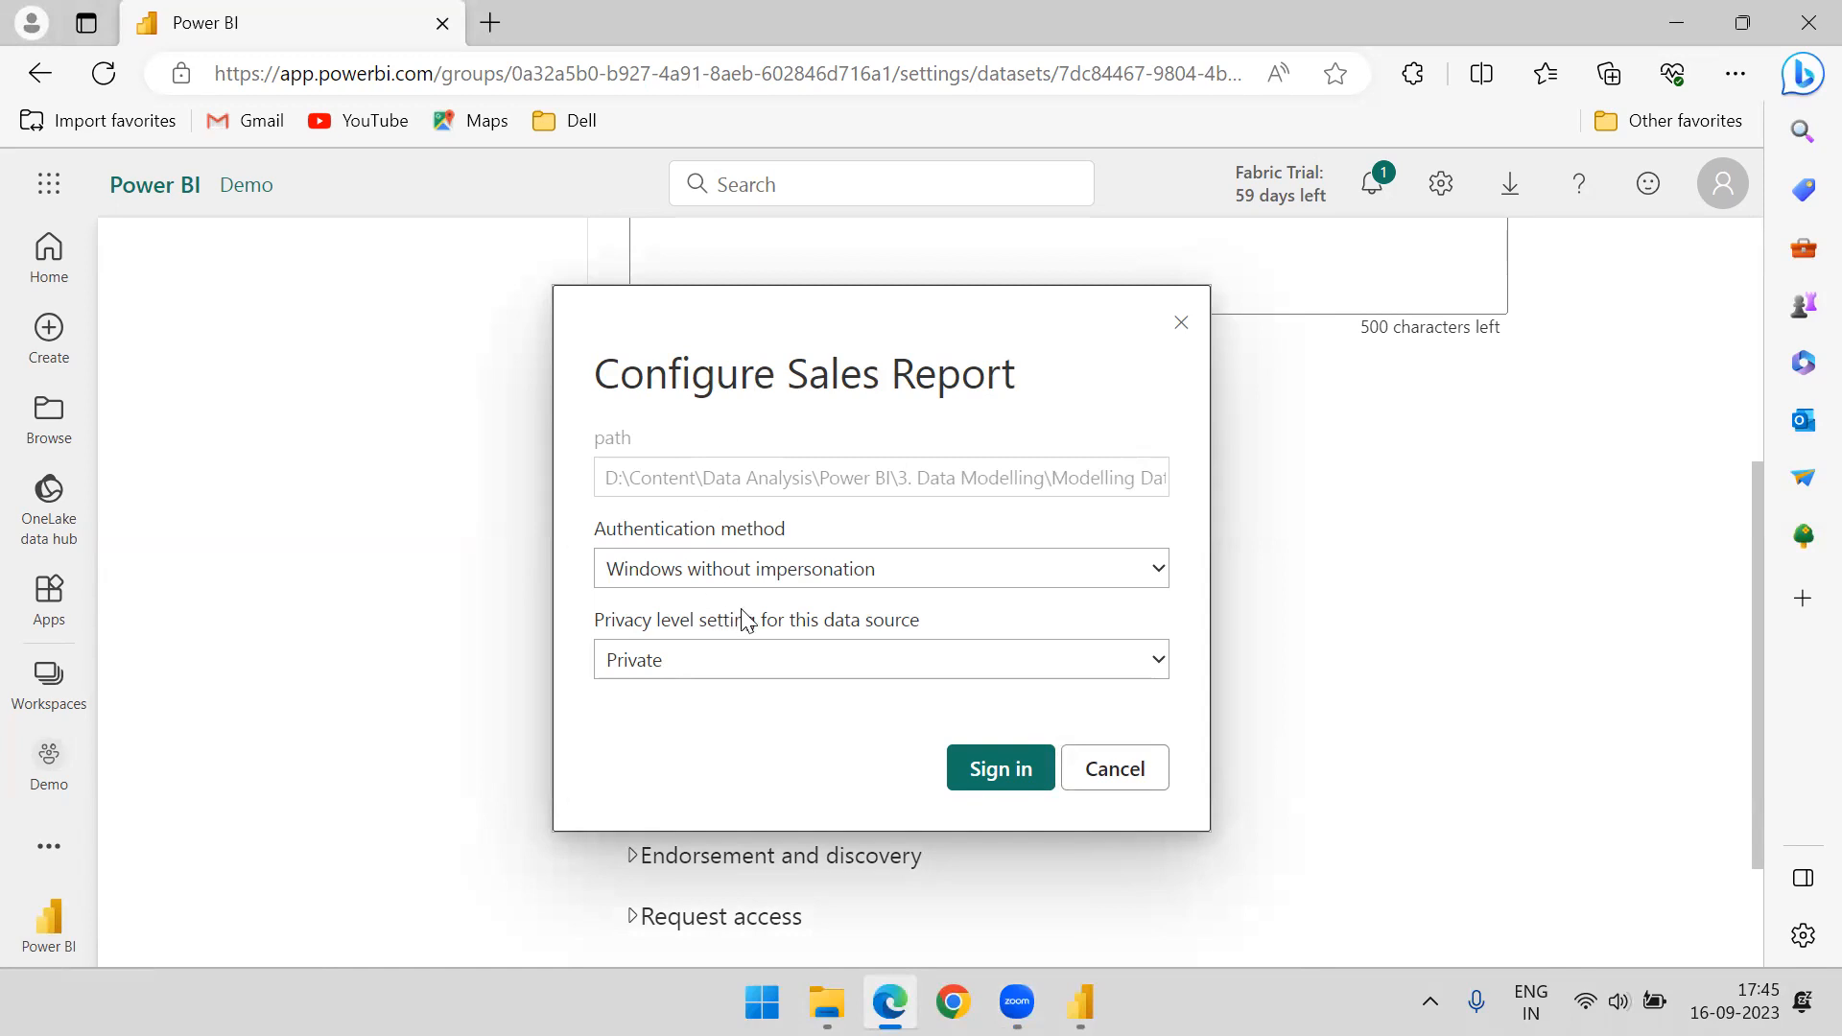
{"action": "left_click", "coordinate": [736, 664]}
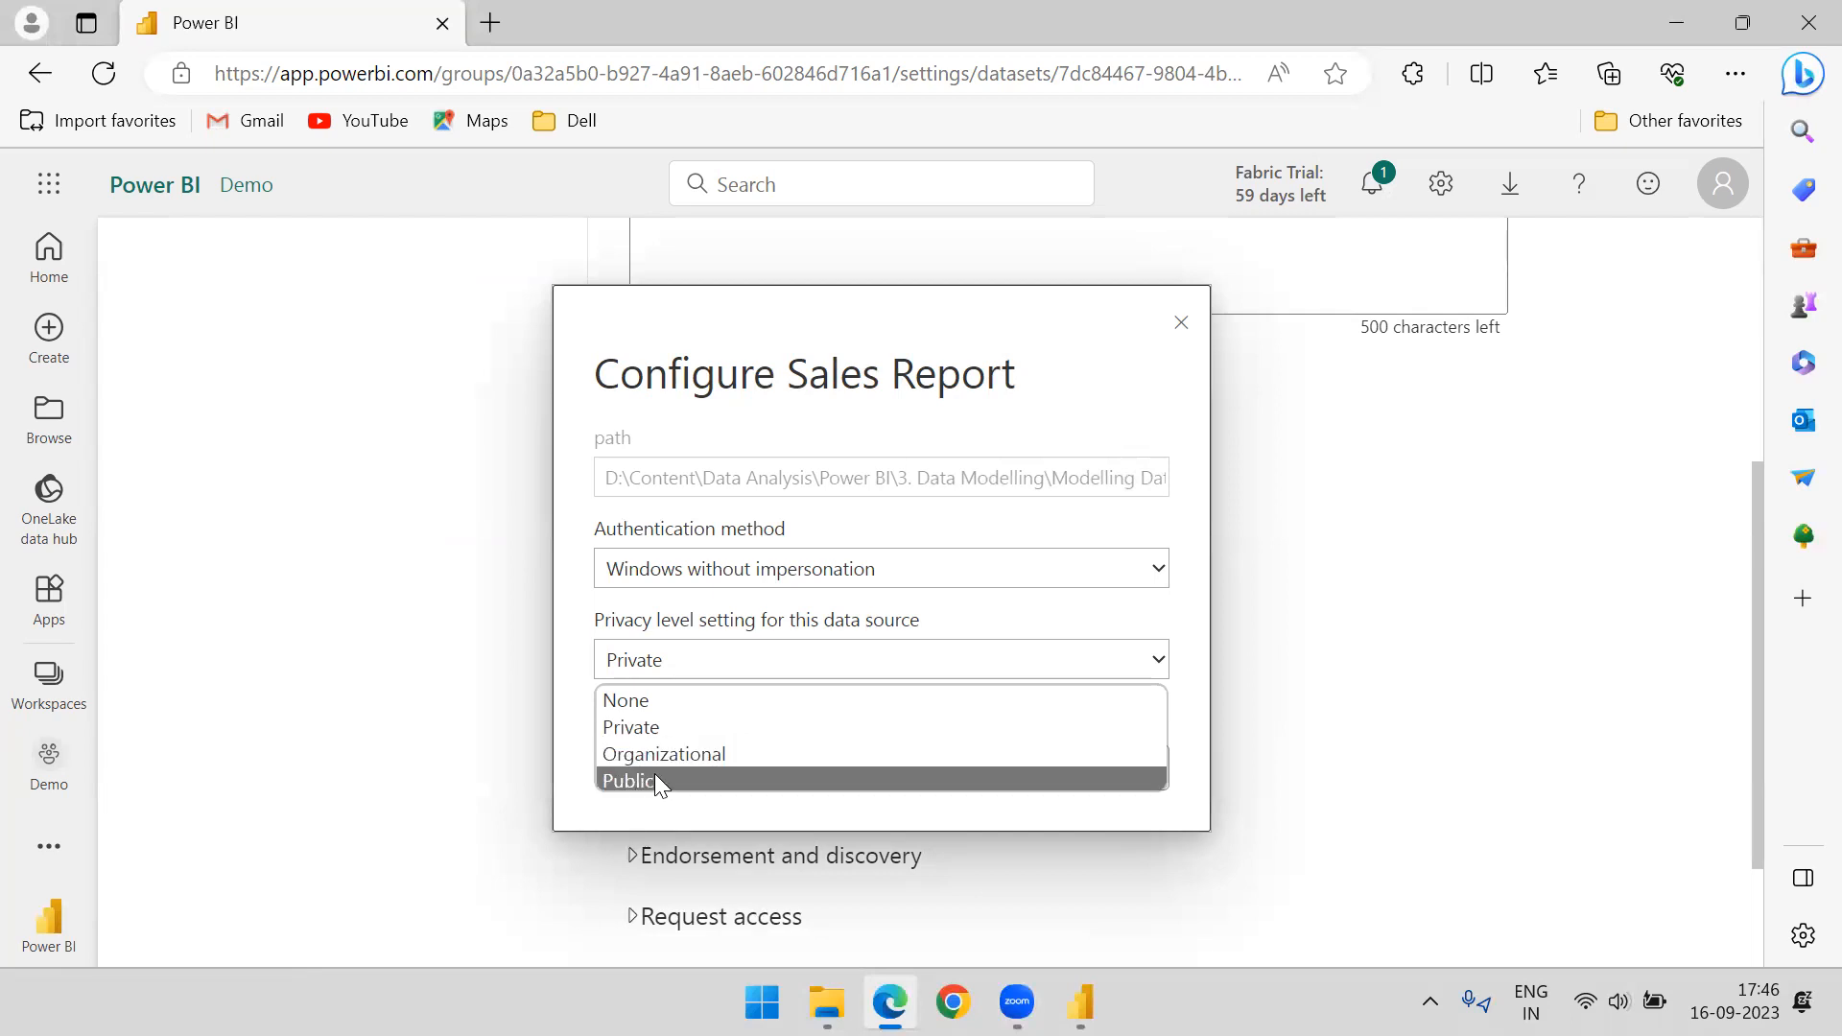
{"action": "left_click", "coordinate": [679, 702]}
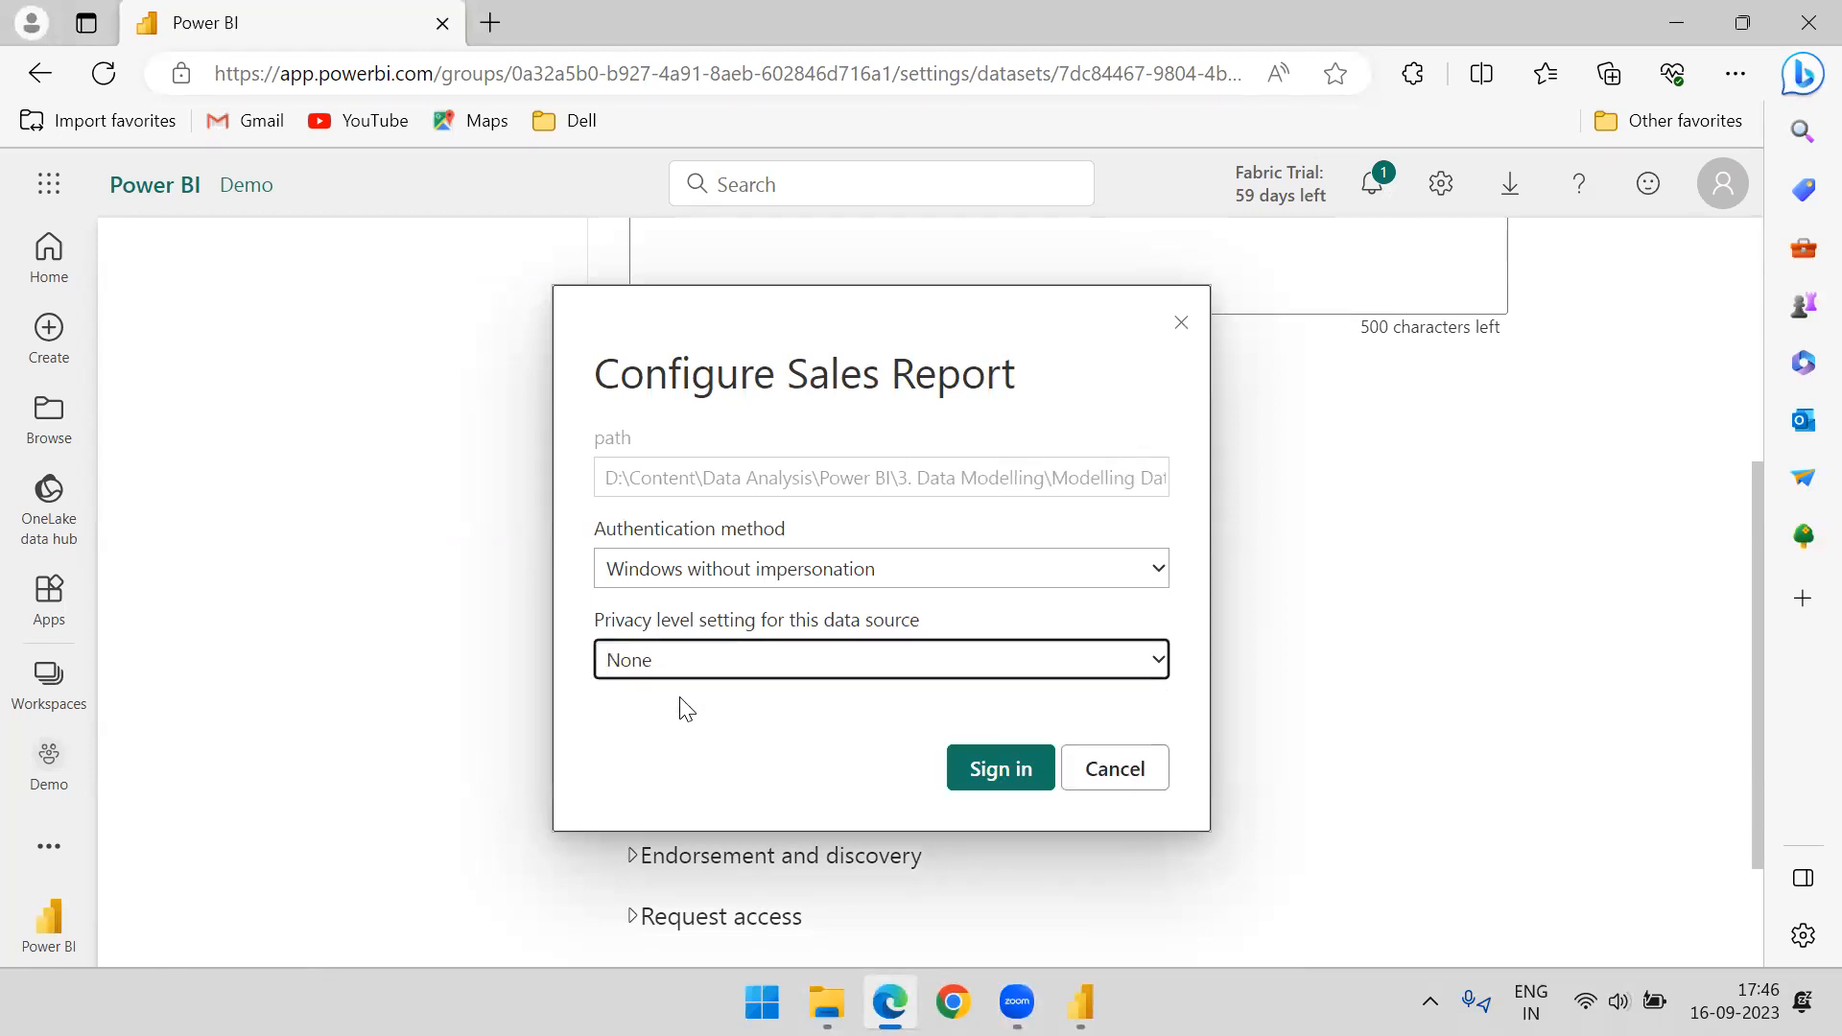
{"action": "left_click", "coordinate": [814, 658]}
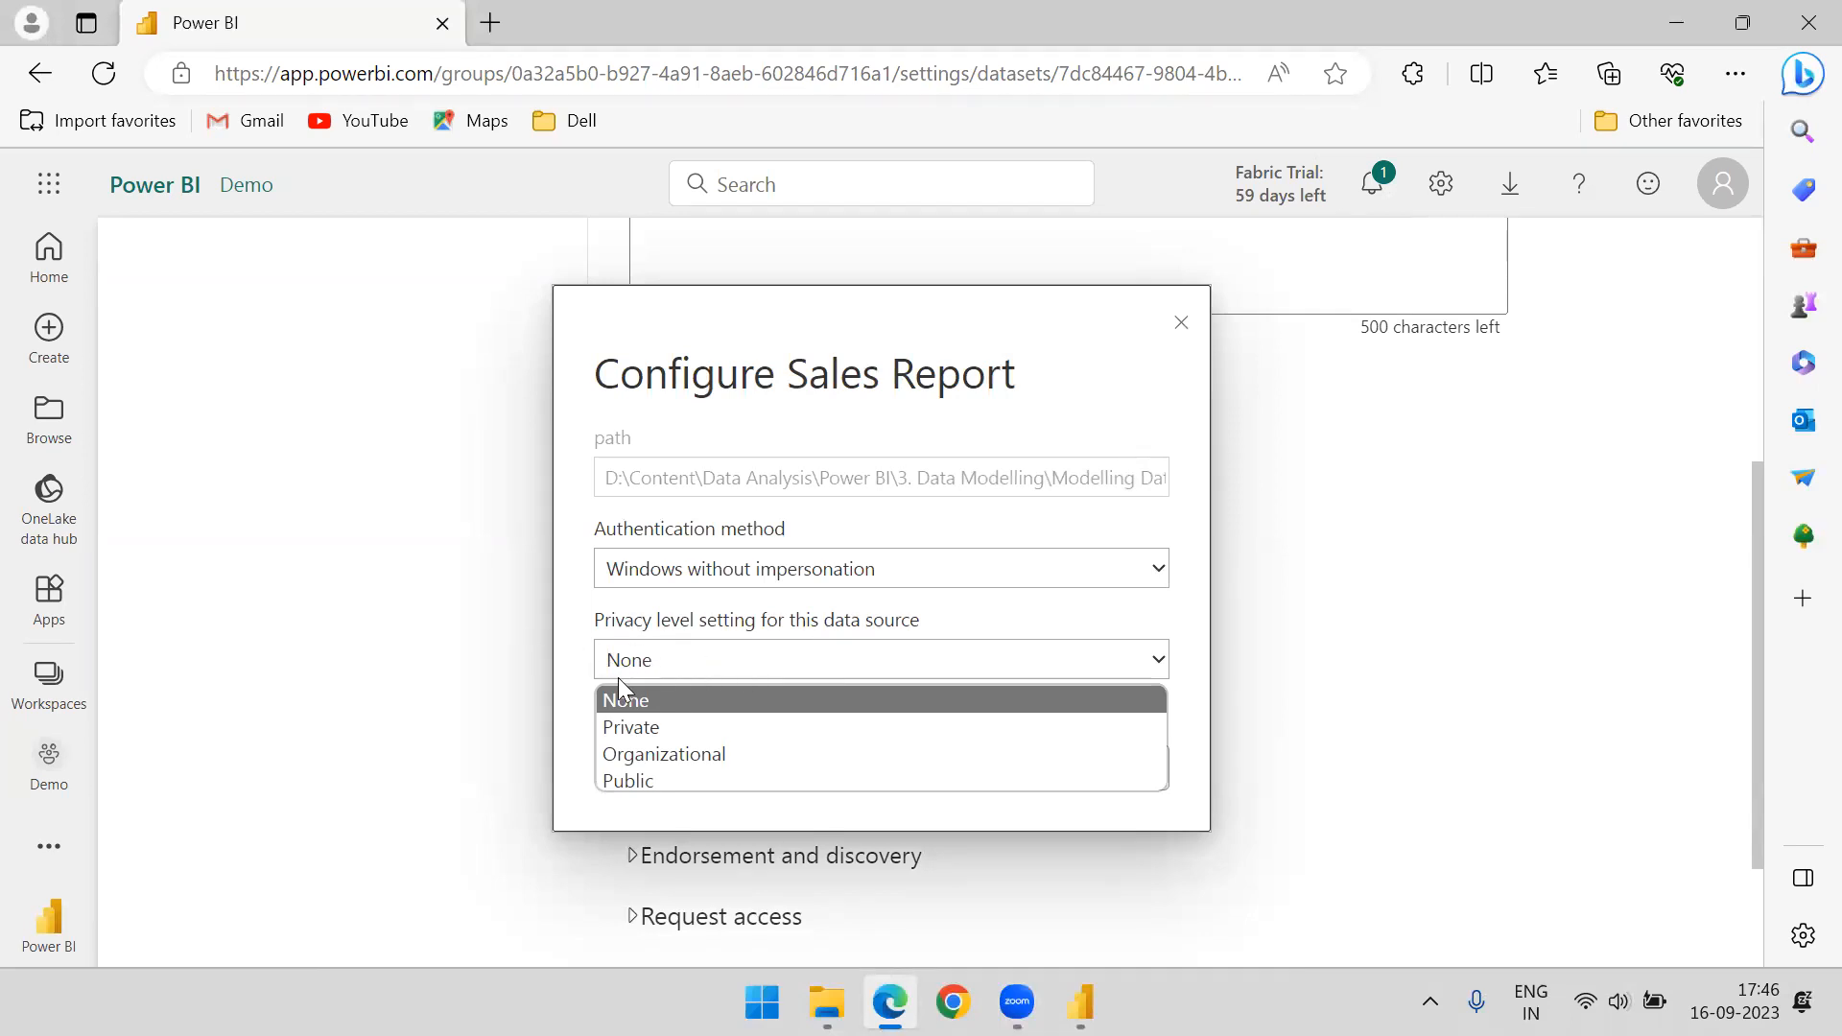
{"action": "left_click", "coordinate": [591, 613]}
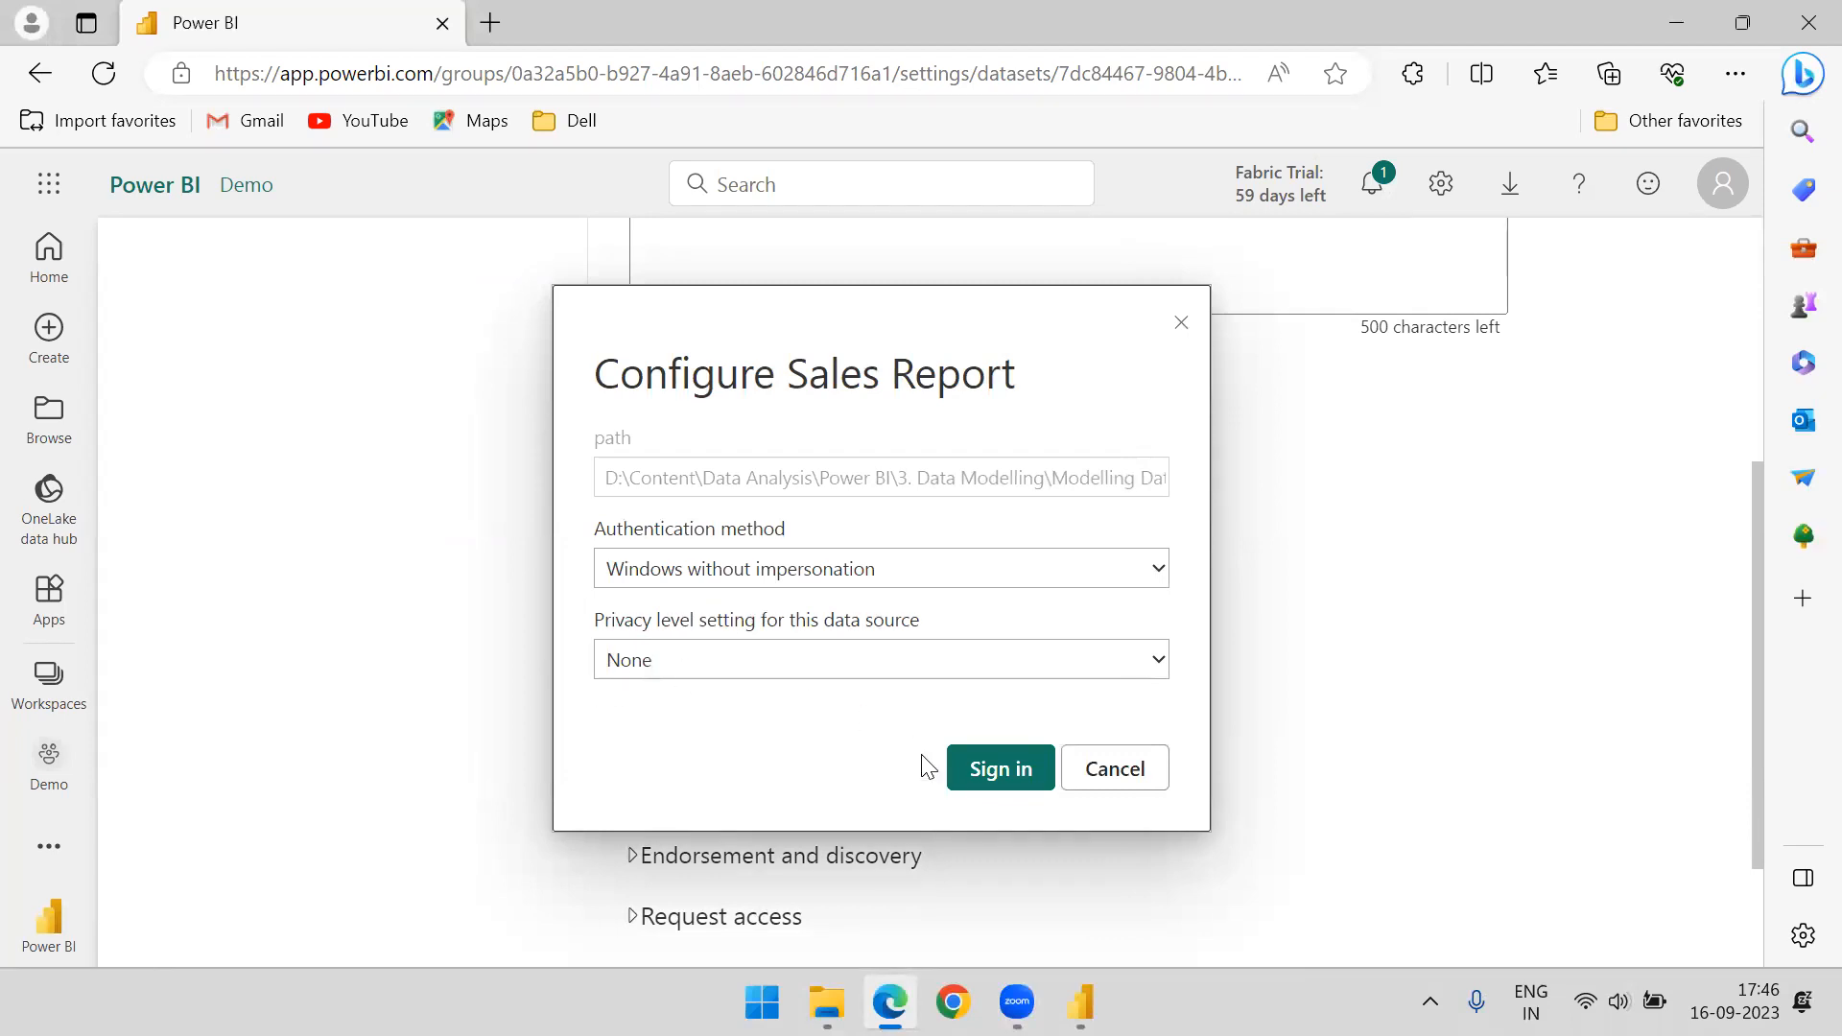
{"action": "left_click", "coordinate": [976, 782]}
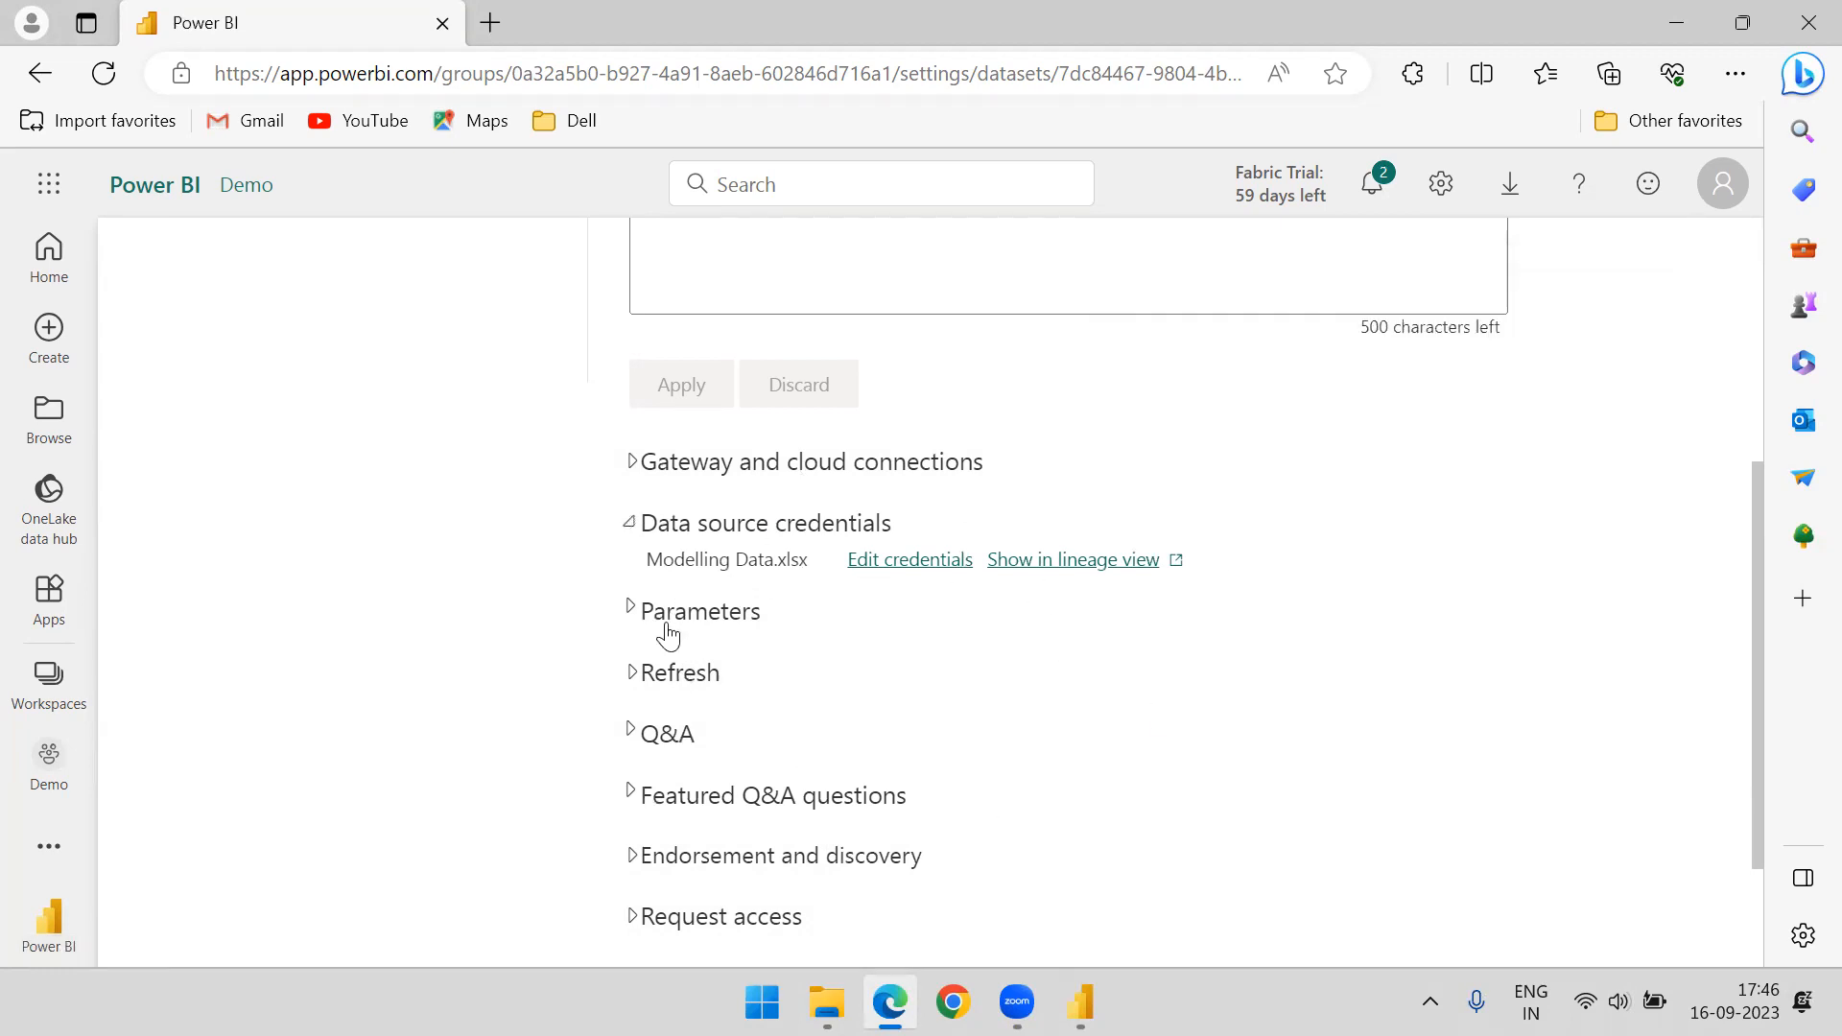
Check the dataset's Parameters section, then expand the Refresh section and turn on the refresh schedule
{"action": "left_click", "coordinate": [634, 613]}
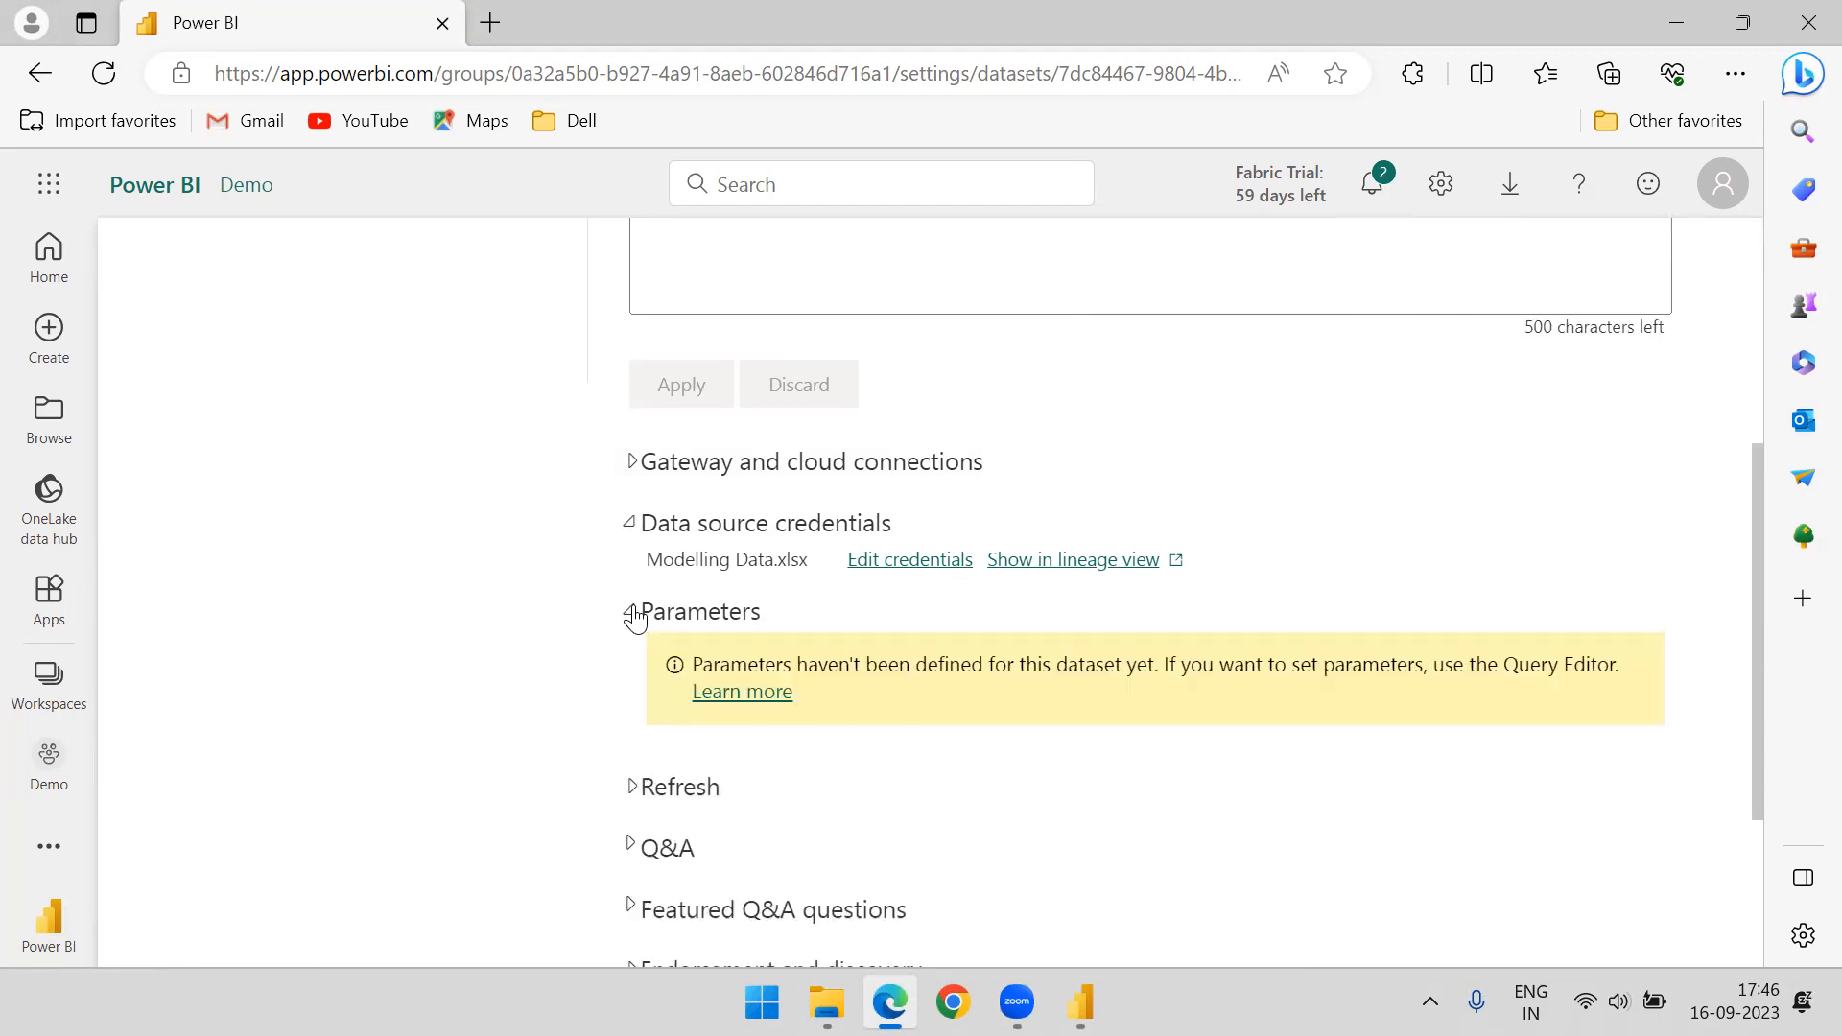
{"action": "left_click", "coordinate": [633, 613]}
{"action": "scroll", "coordinate": [671, 572], "scroll_direction": "down", "scroll_amount": 1}
{"action": "scroll", "coordinate": [672, 566], "scroll_direction": "down", "scroll_amount": 1}
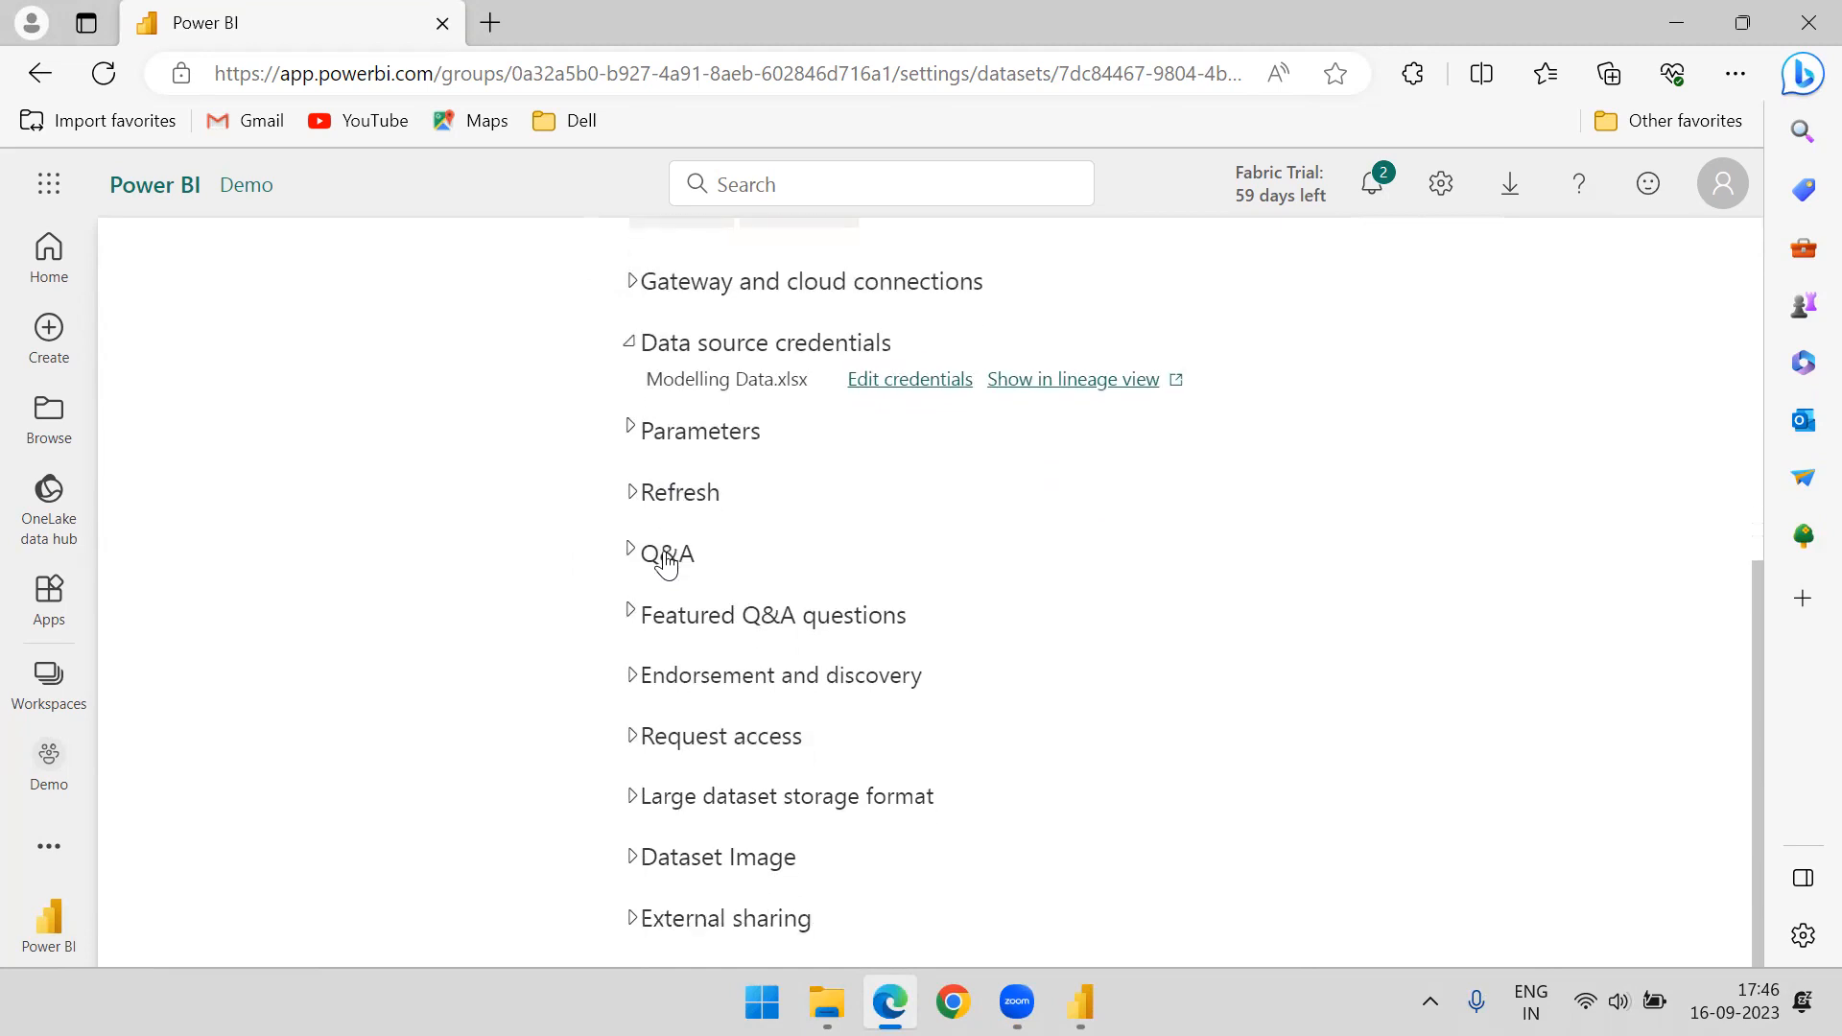
{"action": "left_click", "coordinate": [633, 496]}
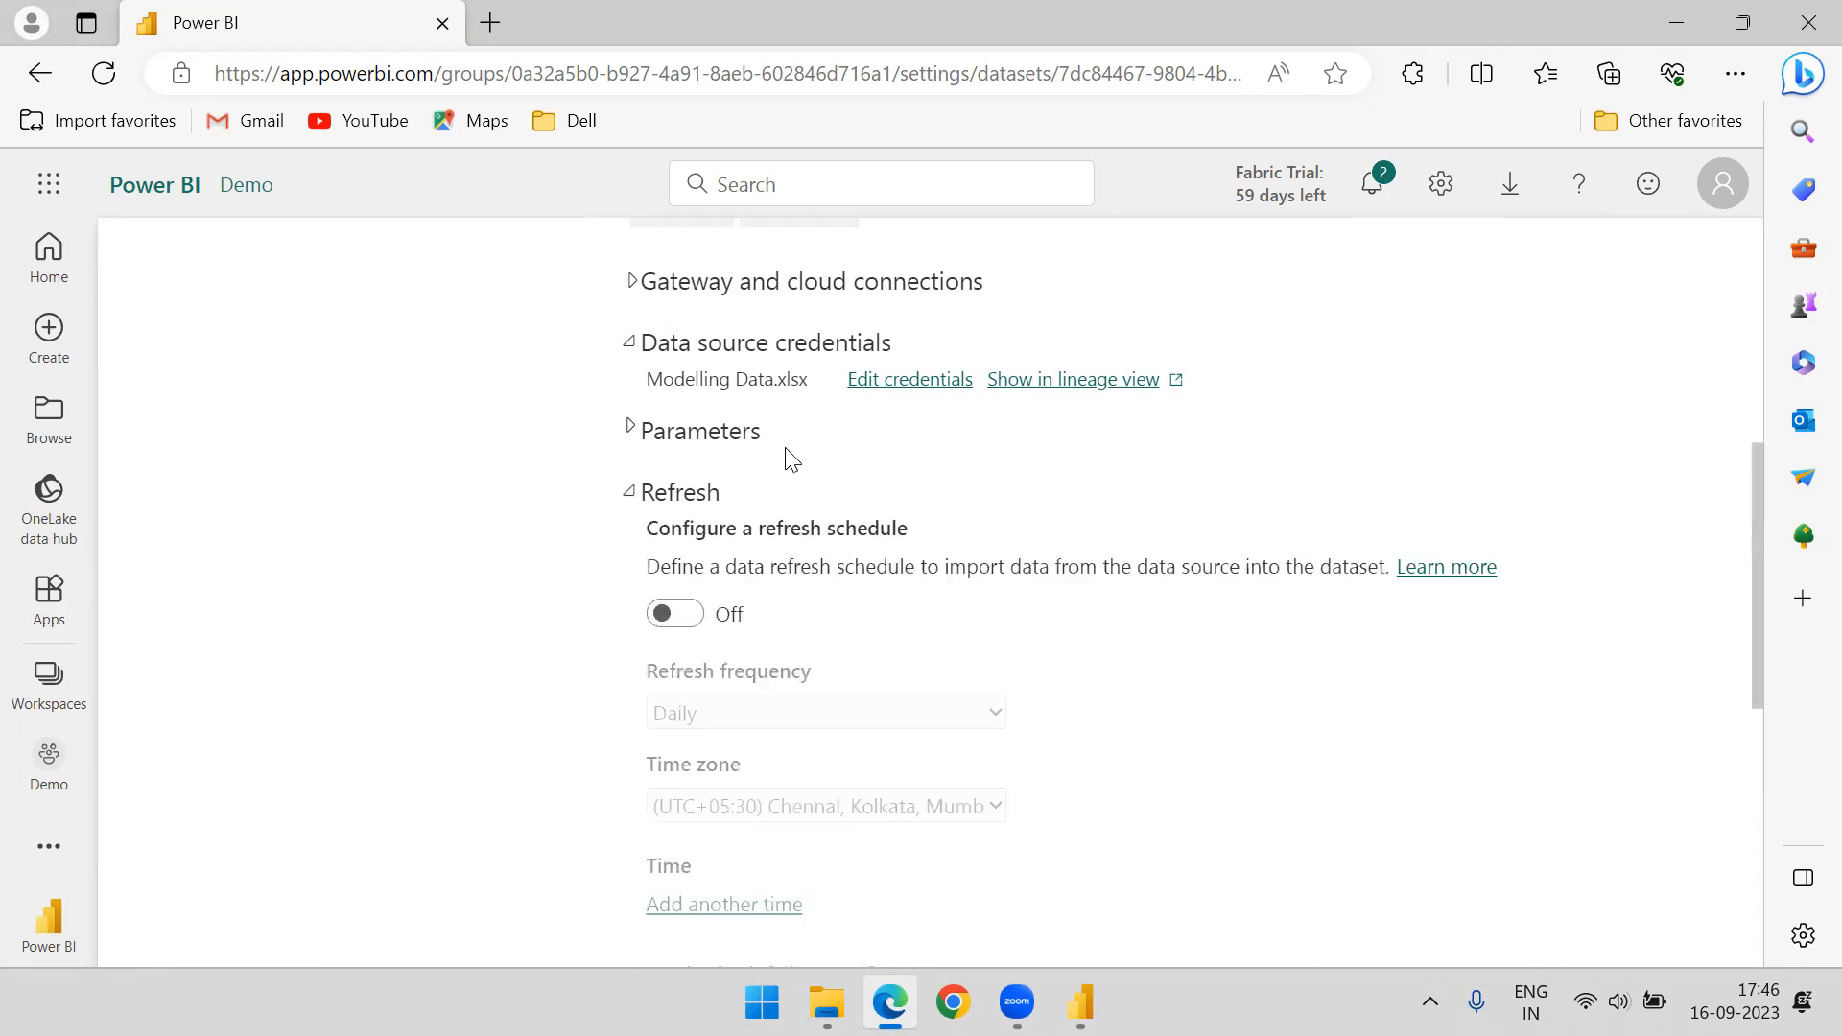
{"action": "scroll", "coordinate": [786, 457], "scroll_direction": "down", "scroll_amount": 1}
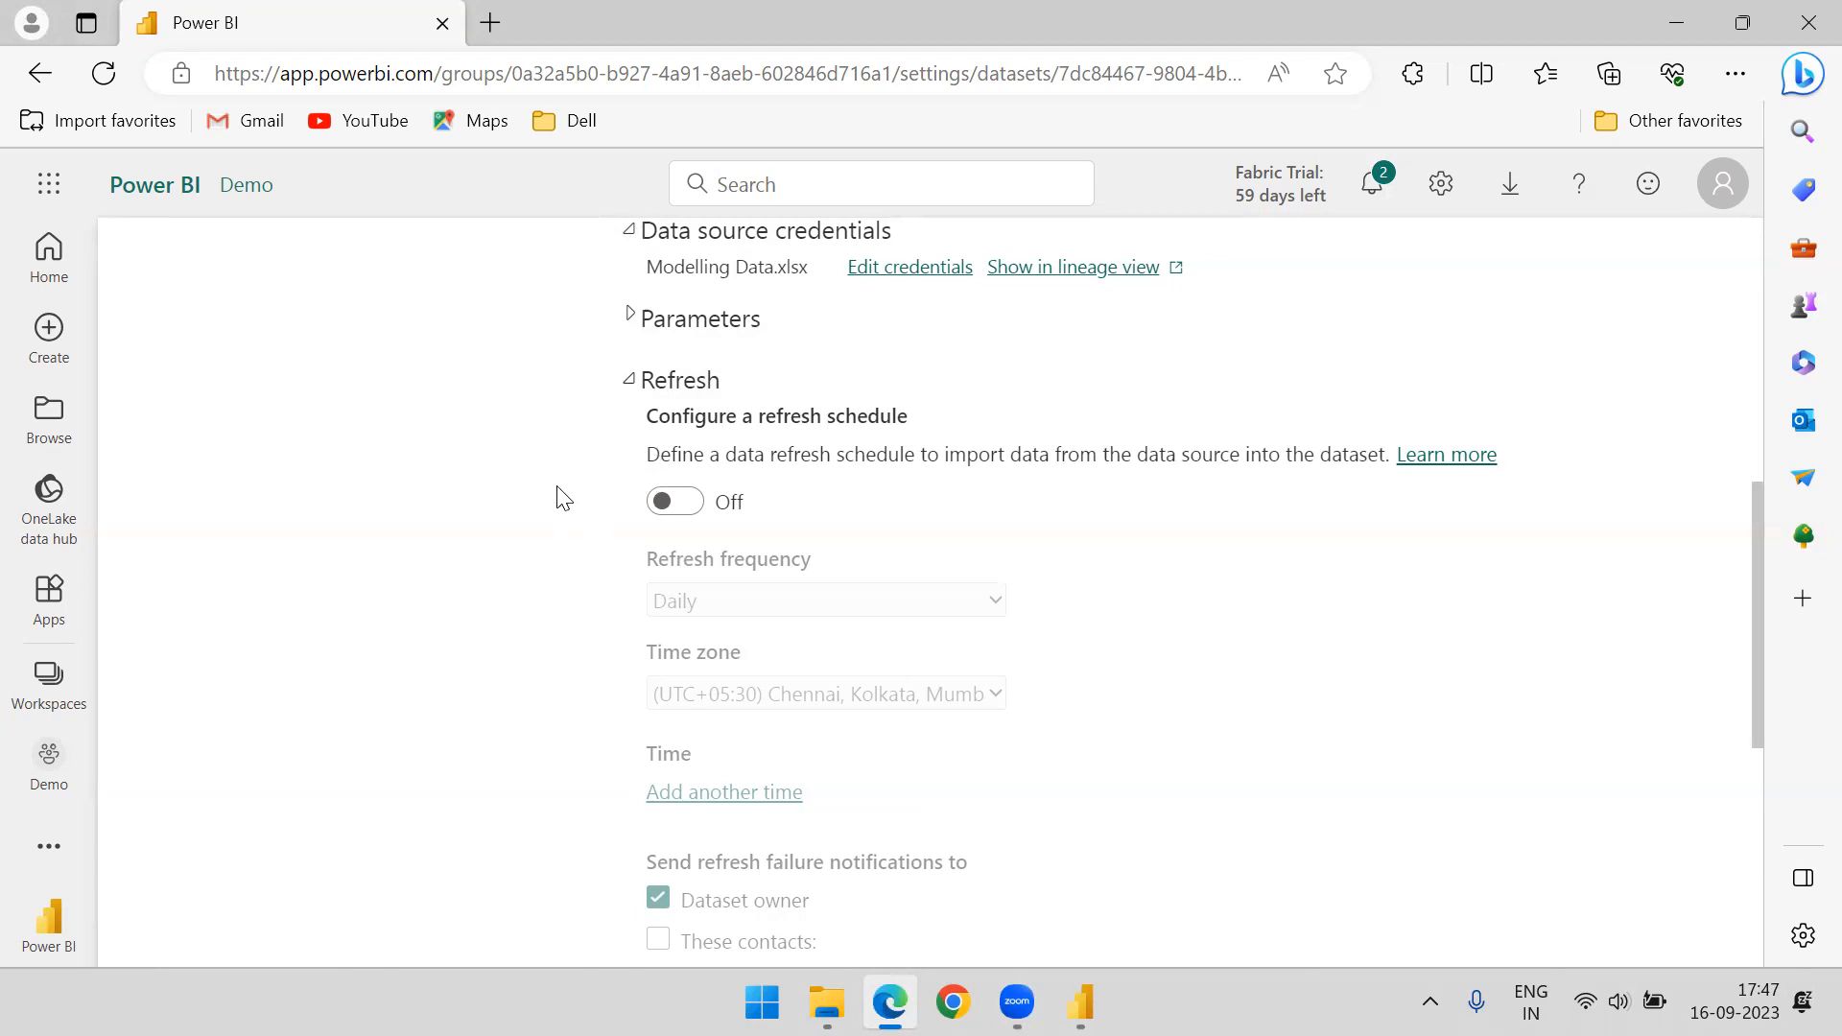
{"action": "left_click", "coordinate": [682, 515]}
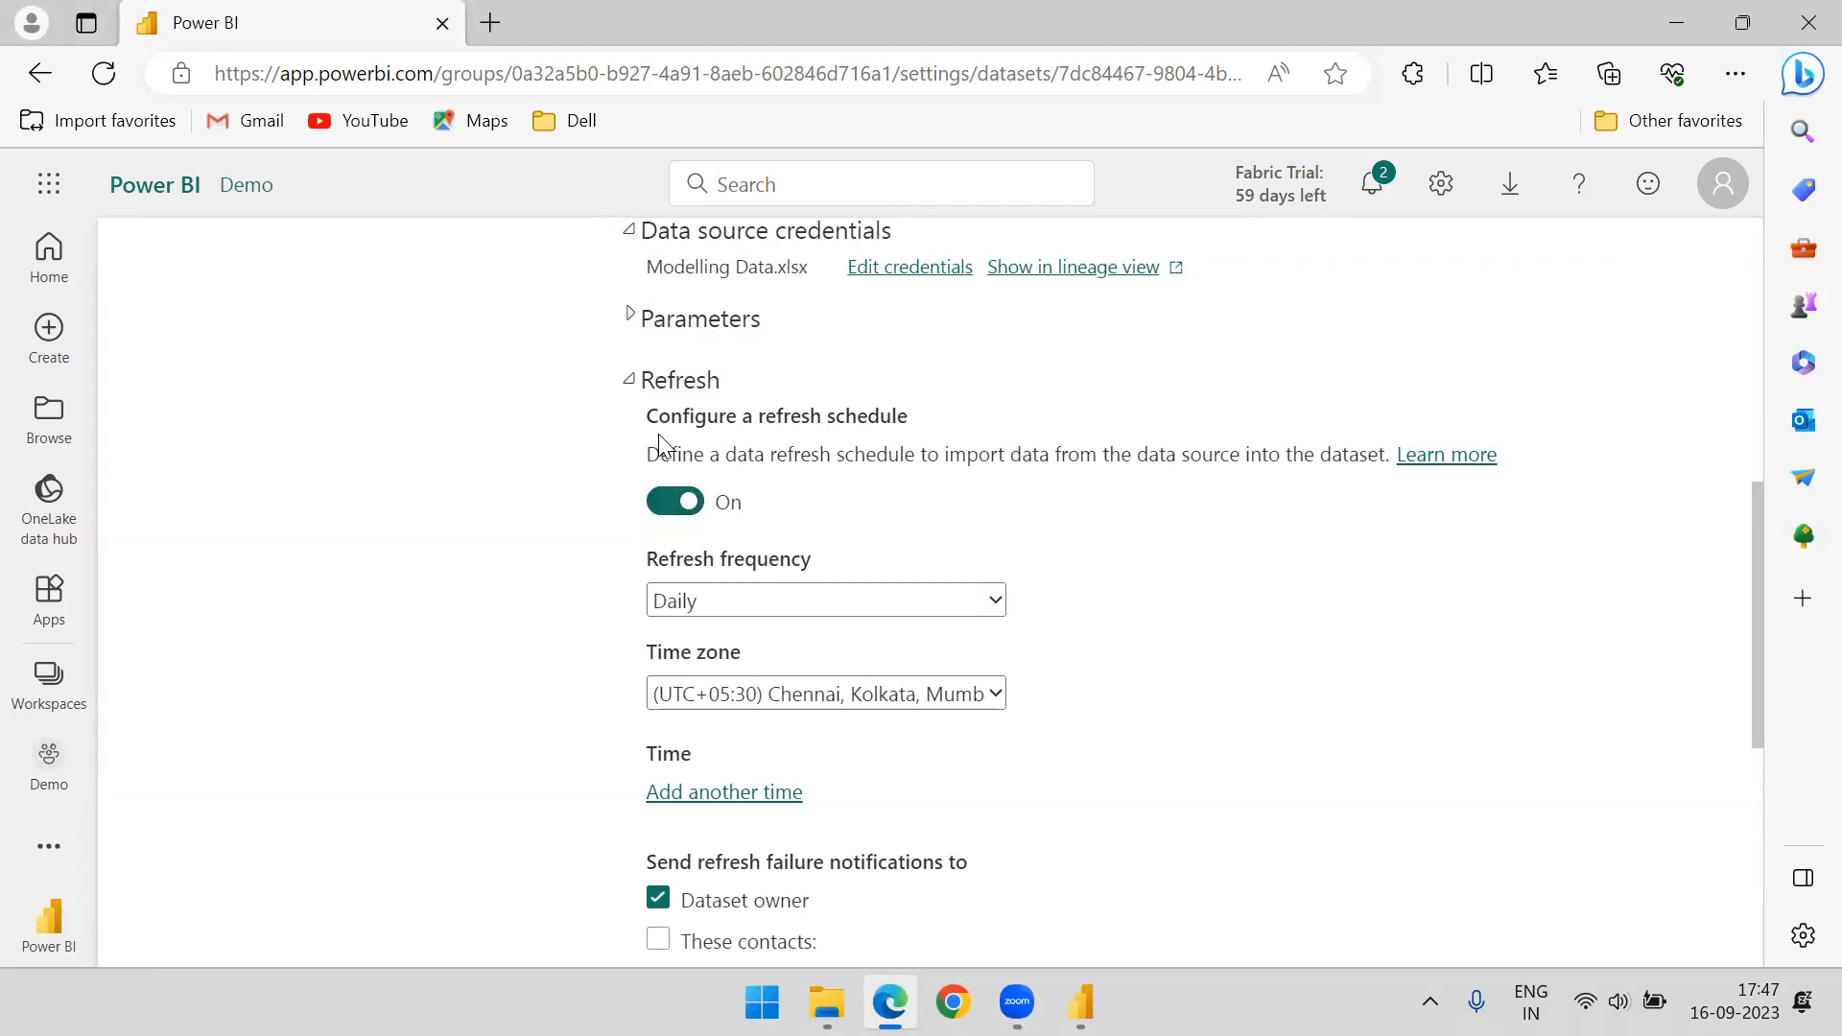
Try the Weekly refresh frequency, then return the schedule to Daily
{"action": "scroll", "coordinate": [758, 422], "scroll_direction": "down", "scroll_amount": 2}
{"action": "scroll", "coordinate": [758, 423], "scroll_direction": "down", "scroll_amount": 1}
{"action": "scroll", "coordinate": [737, 384], "scroll_direction": "up", "scroll_amount": 2}
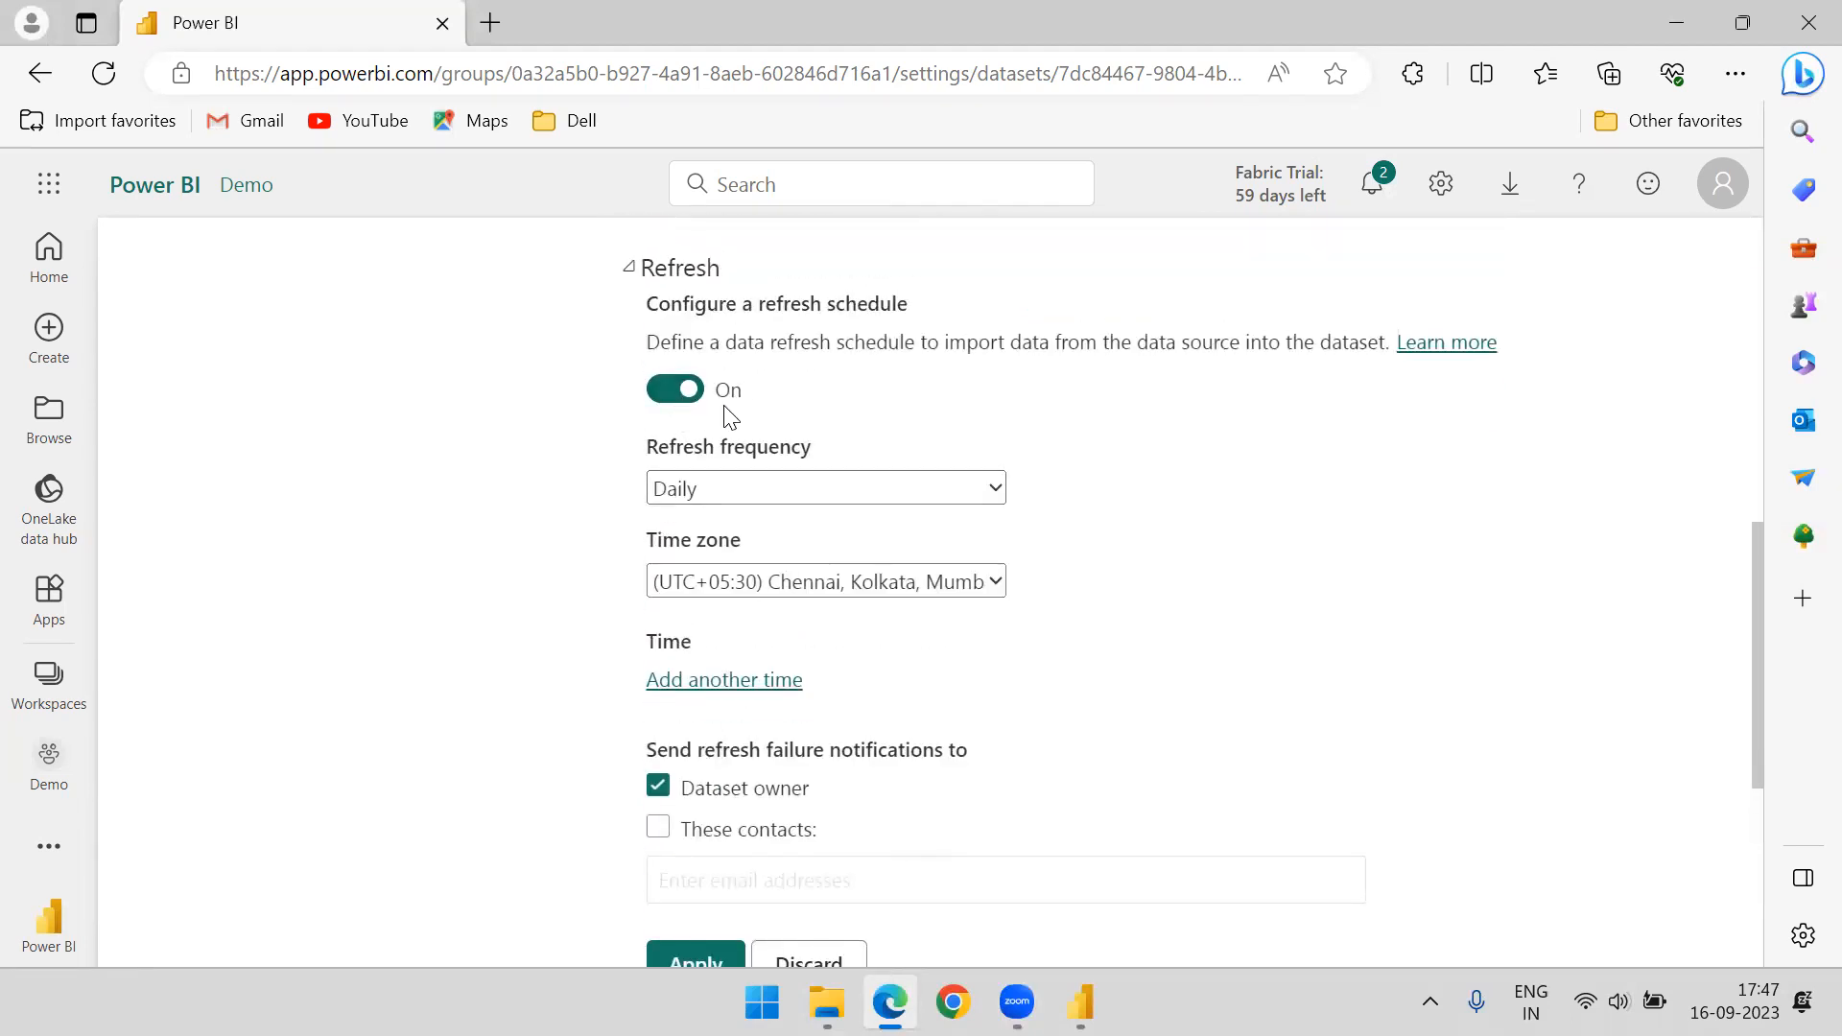
{"action": "left_click", "coordinate": [991, 494]}
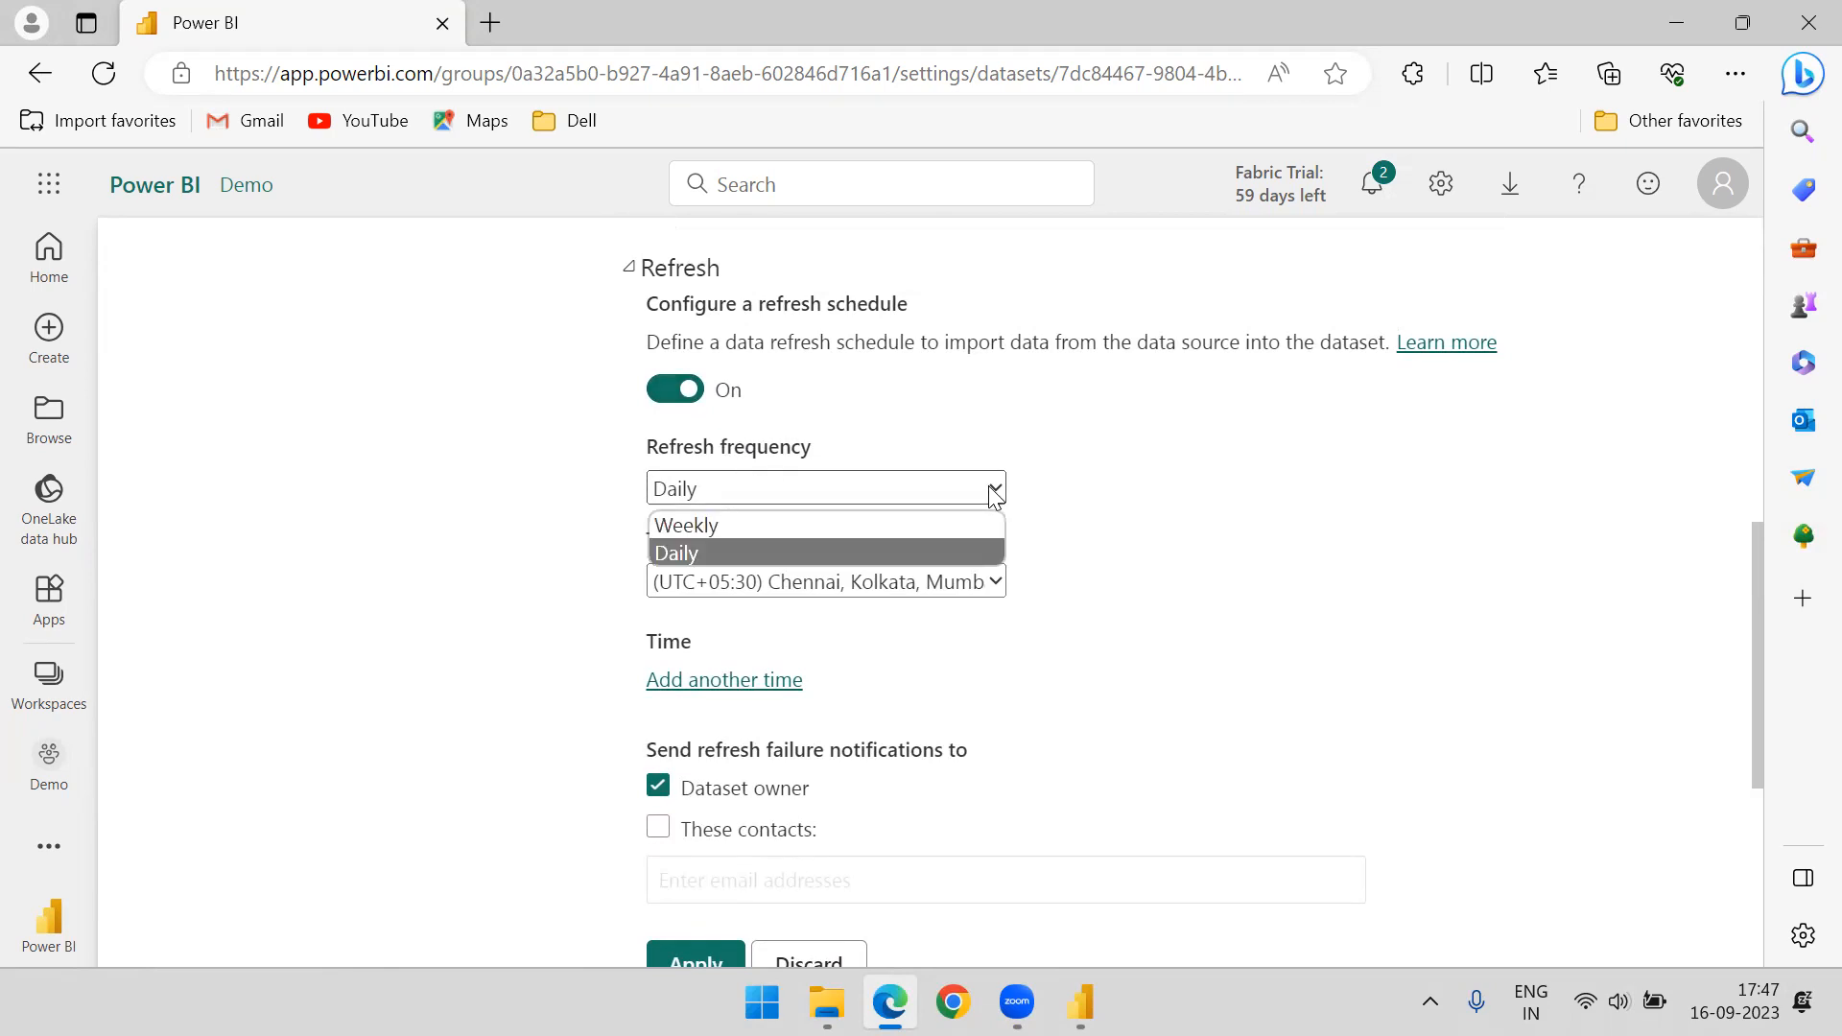
{"action": "left_click", "coordinate": [796, 525]}
{"action": "left_click", "coordinate": [779, 491]}
{"action": "left_click", "coordinate": [724, 548]}
{"action": "left_click", "coordinate": [756, 493]}
{"action": "scroll", "coordinate": [1108, 569], "scroll_direction": "down", "scroll_amount": 1}
{"action": "scroll", "coordinate": [1067, 567], "scroll_direction": "up", "scroll_amount": 1}
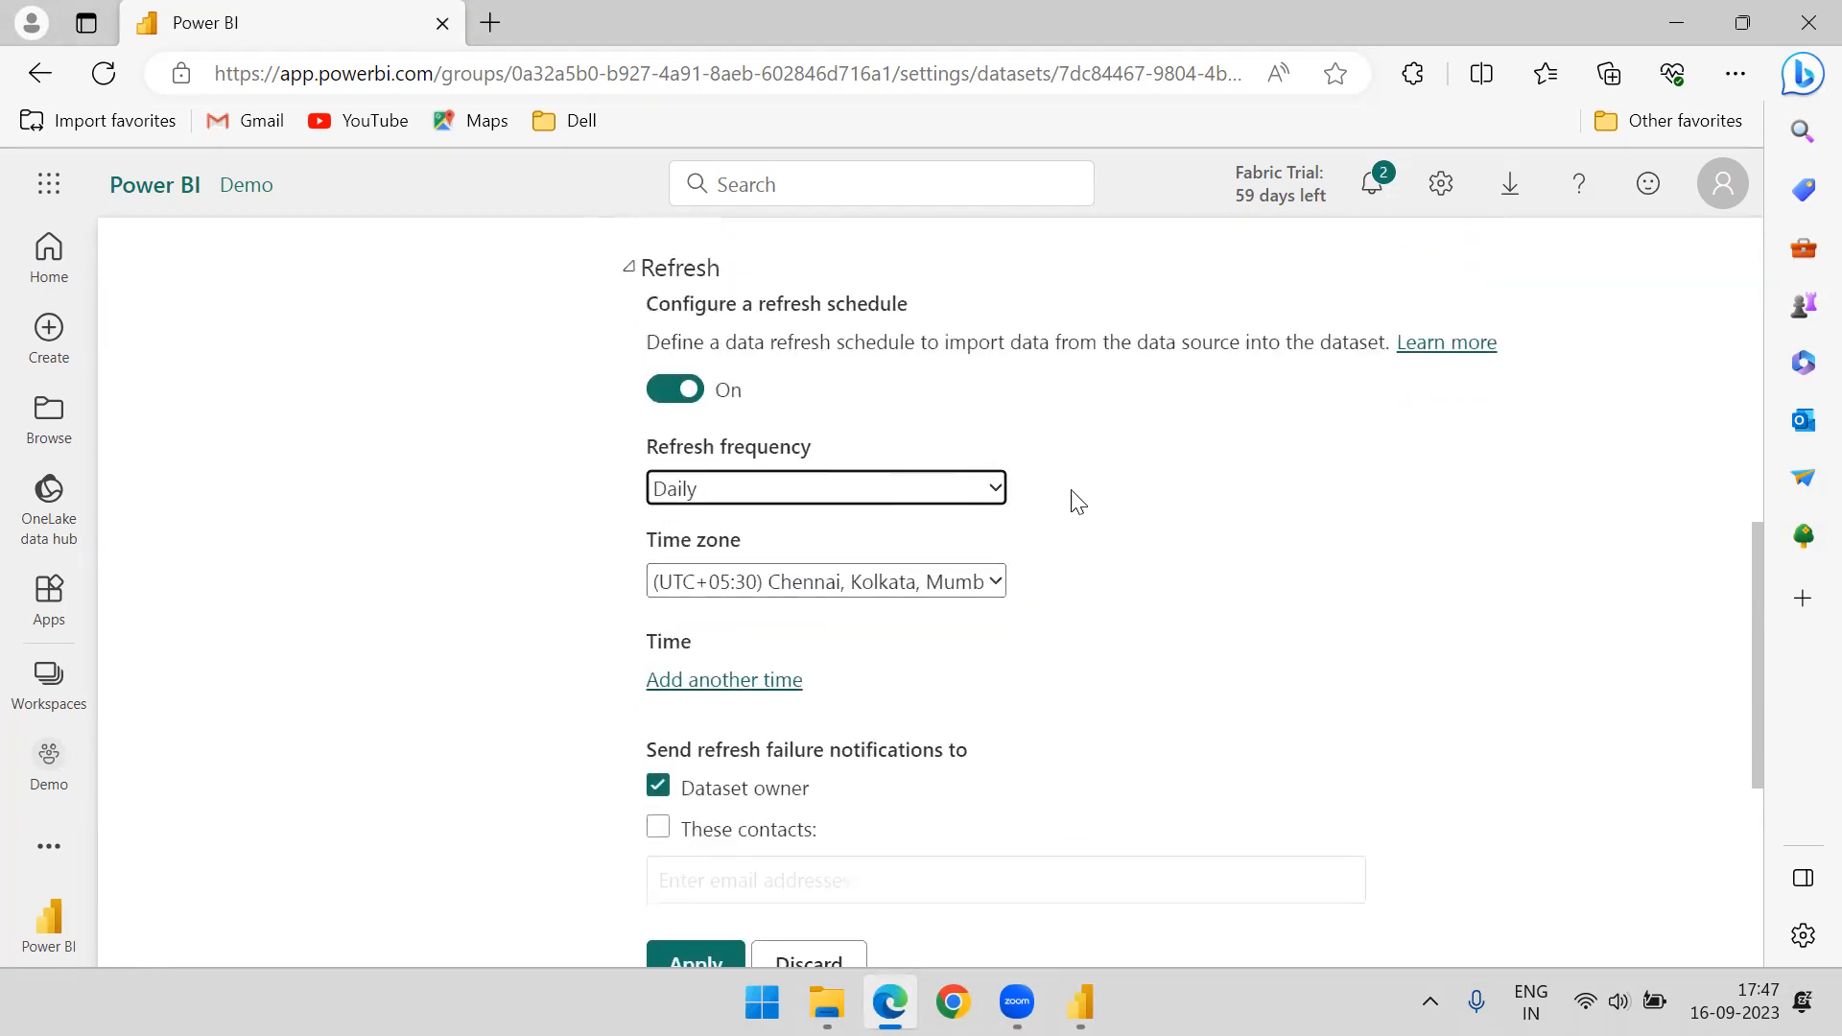
Set the refresh frequency to Weekly and leave only Monday selected as the refresh day
{"action": "left_click", "coordinate": [908, 488]}
{"action": "left_click", "coordinate": [697, 528]}
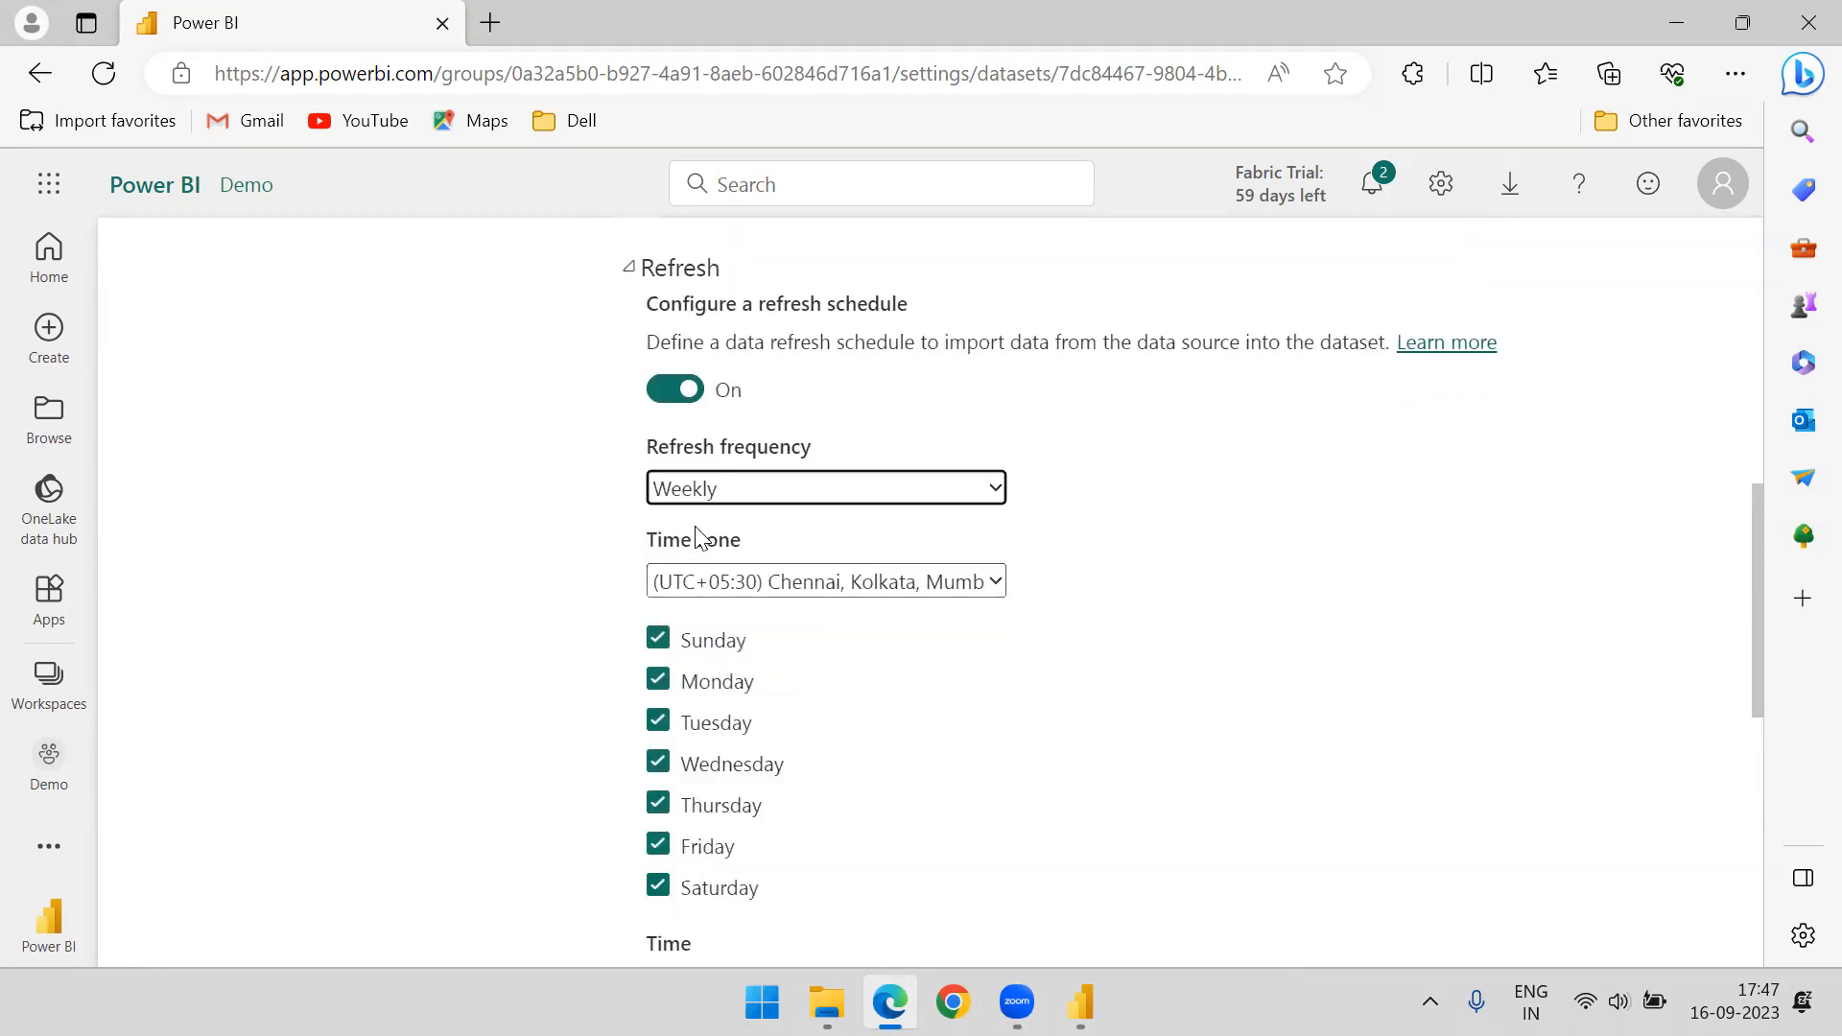
{"action": "scroll", "coordinate": [987, 564], "scroll_direction": "down", "scroll_amount": 1}
{"action": "left_click", "coordinate": [658, 529]}
{"action": "left_click", "coordinate": [658, 610]}
{"action": "left_click", "coordinate": [658, 651]}
{"action": "left_click", "coordinate": [658, 693]}
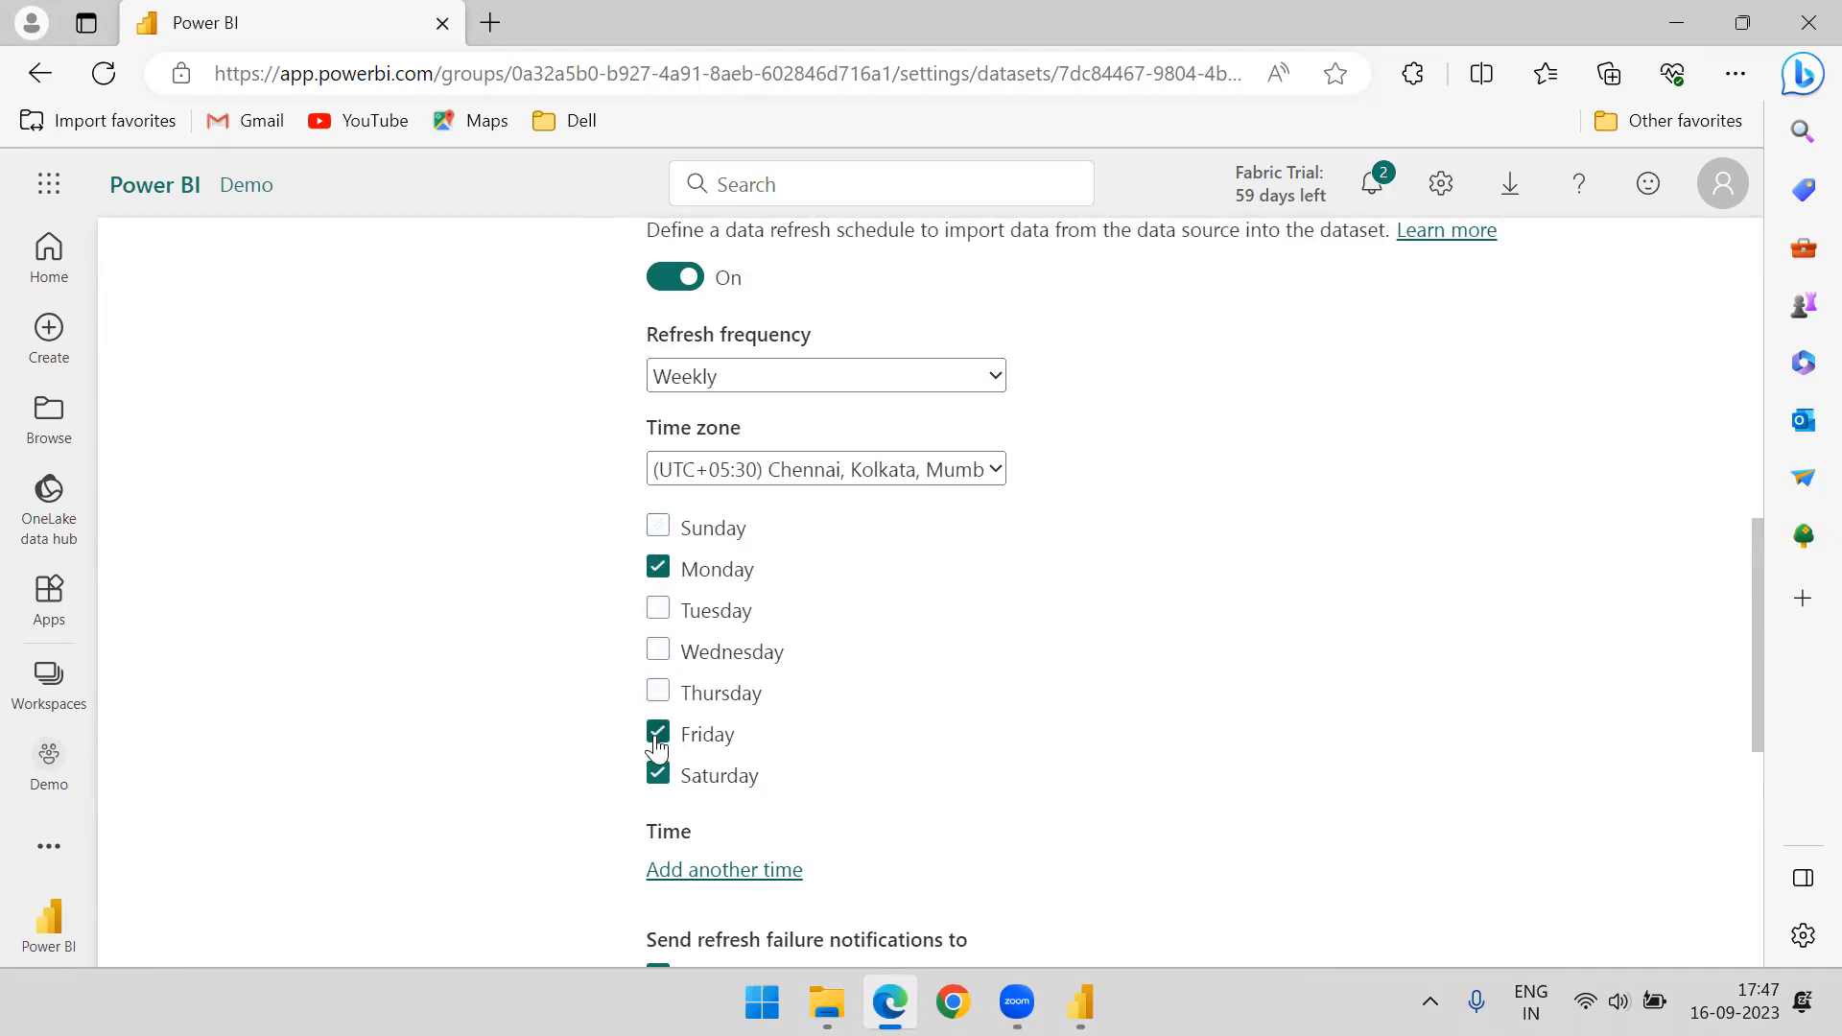
{"action": "left_click", "coordinate": [658, 773]}
{"action": "scroll", "coordinate": [974, 511], "scroll_direction": "down", "scroll_amount": 1}
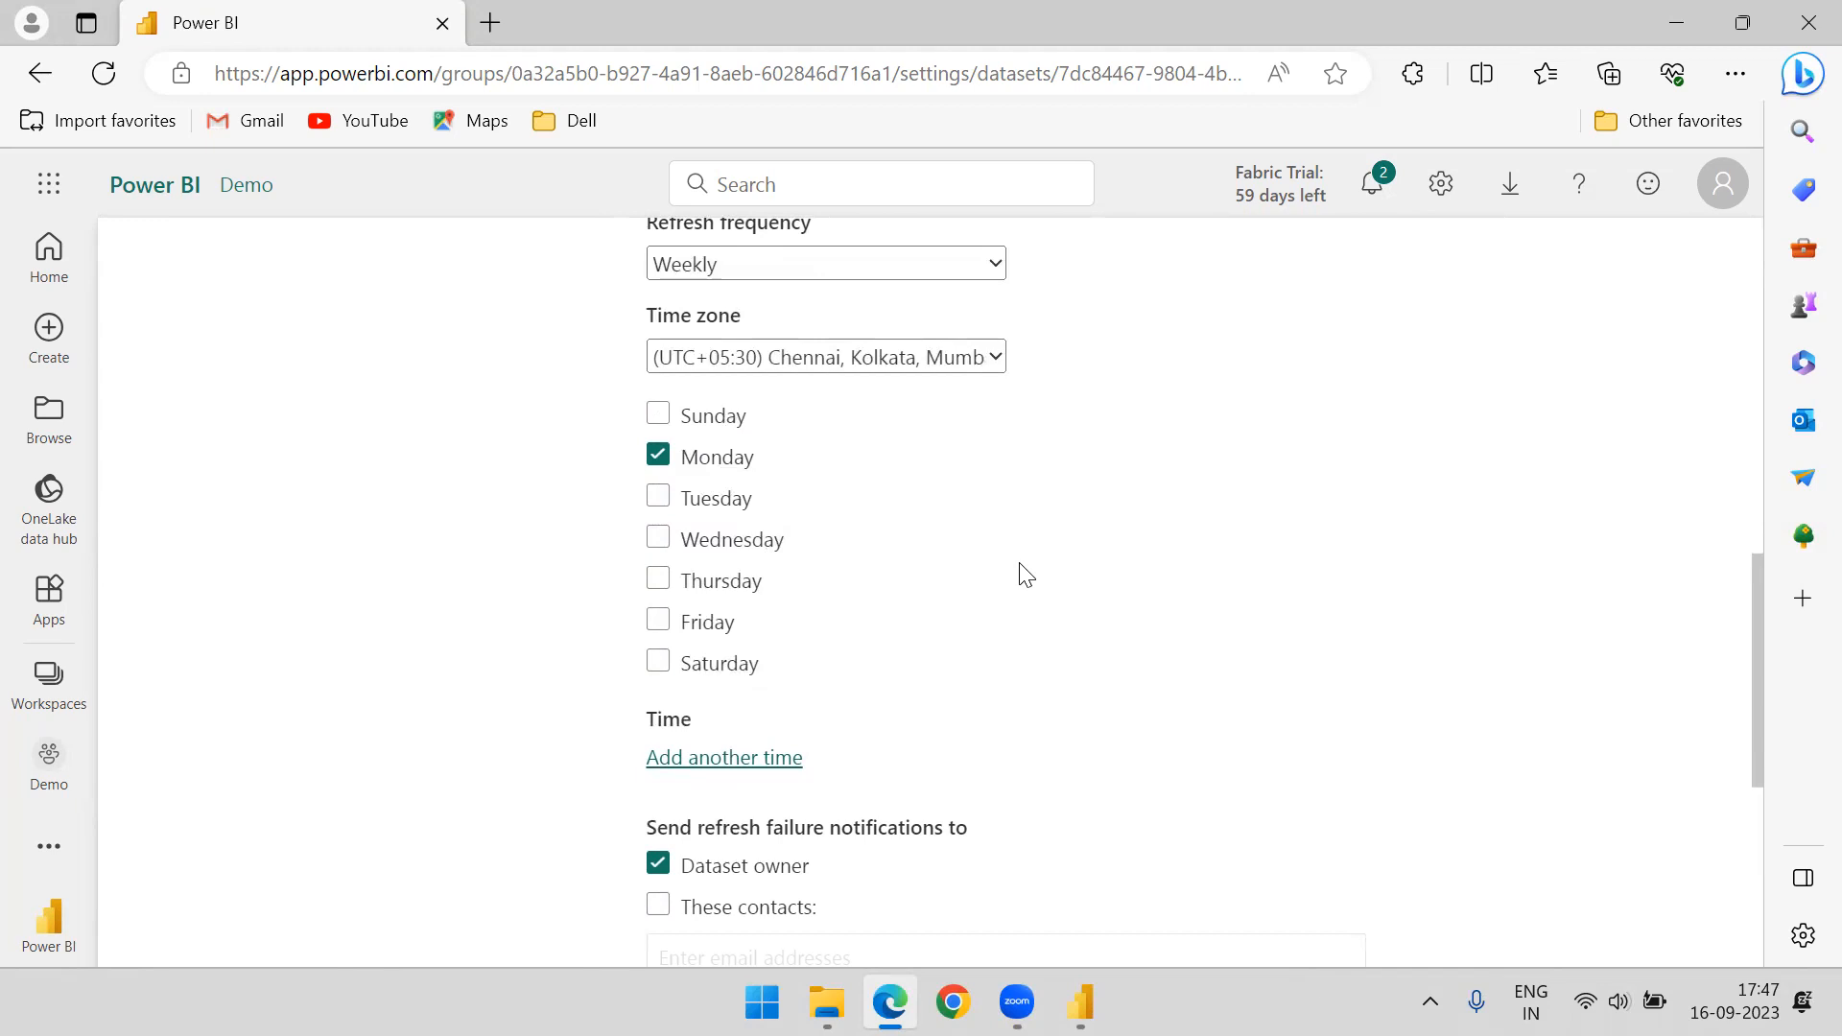
Add a refresh time of 1:00 PM to the weekly schedule
{"action": "scroll", "coordinate": [1017, 574], "scroll_direction": "down", "scroll_amount": 1}
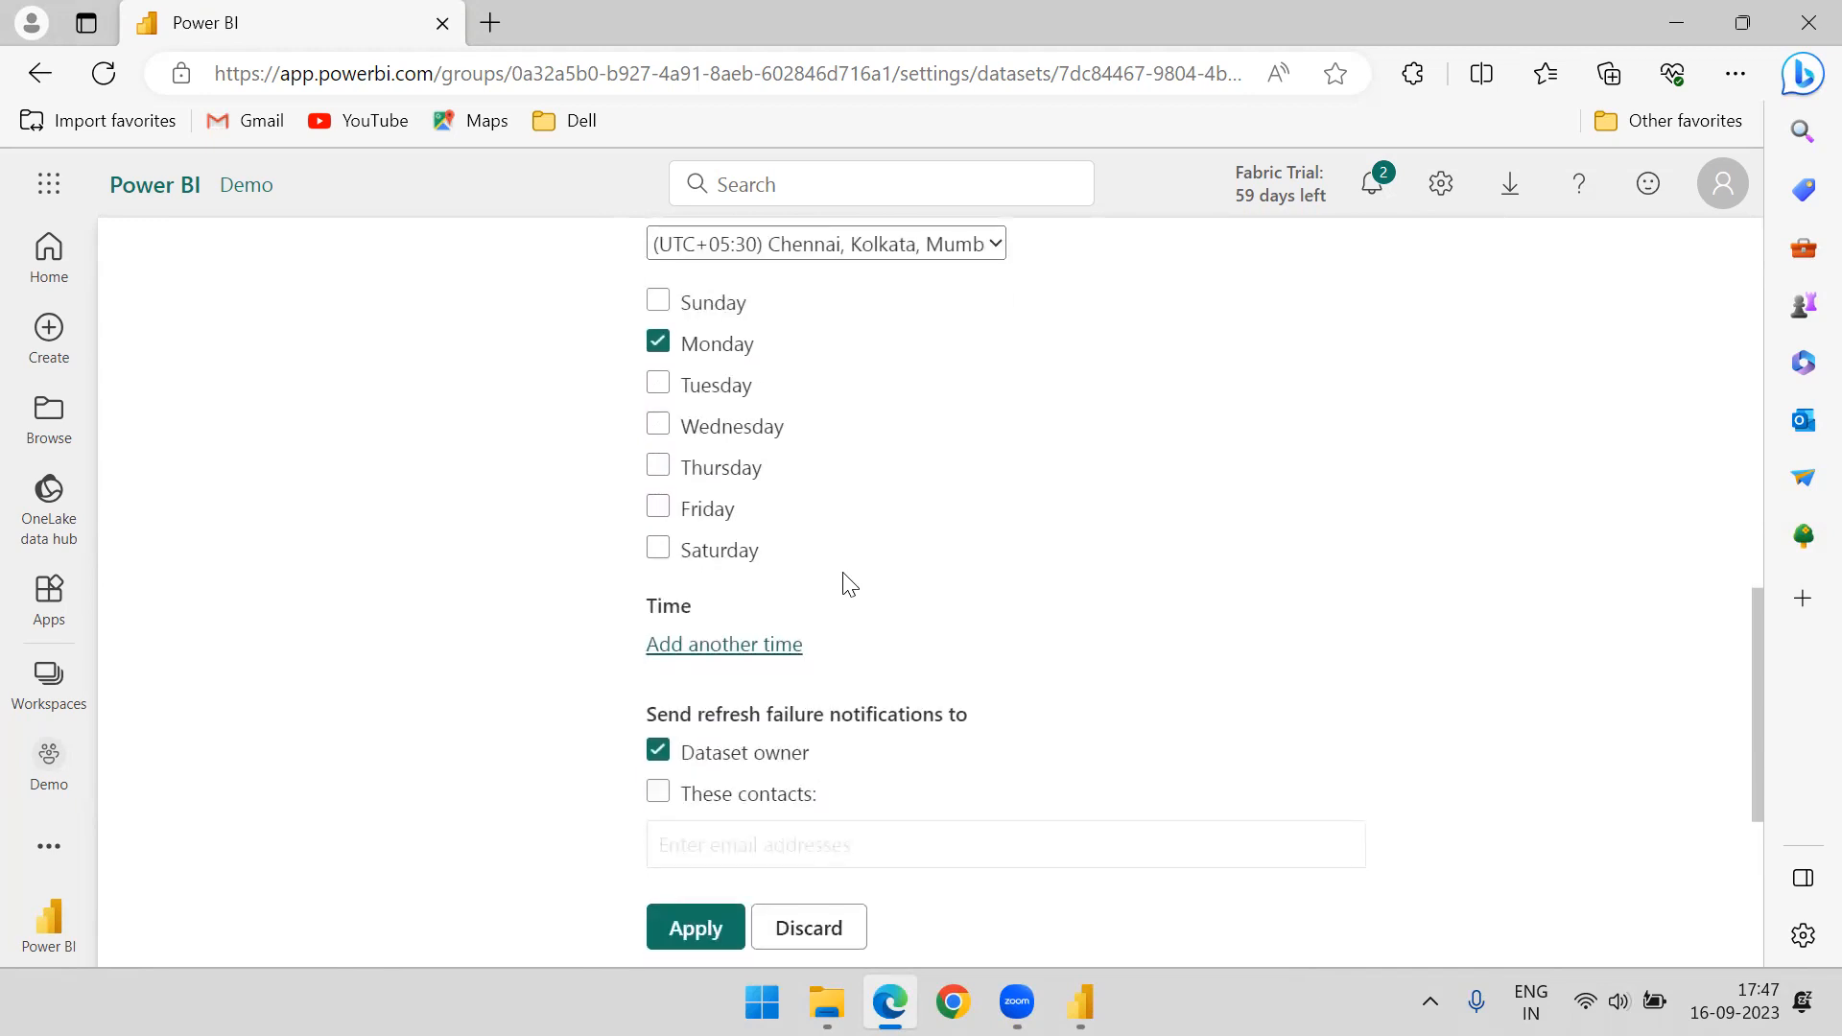
{"action": "left_click", "coordinate": [752, 646]}
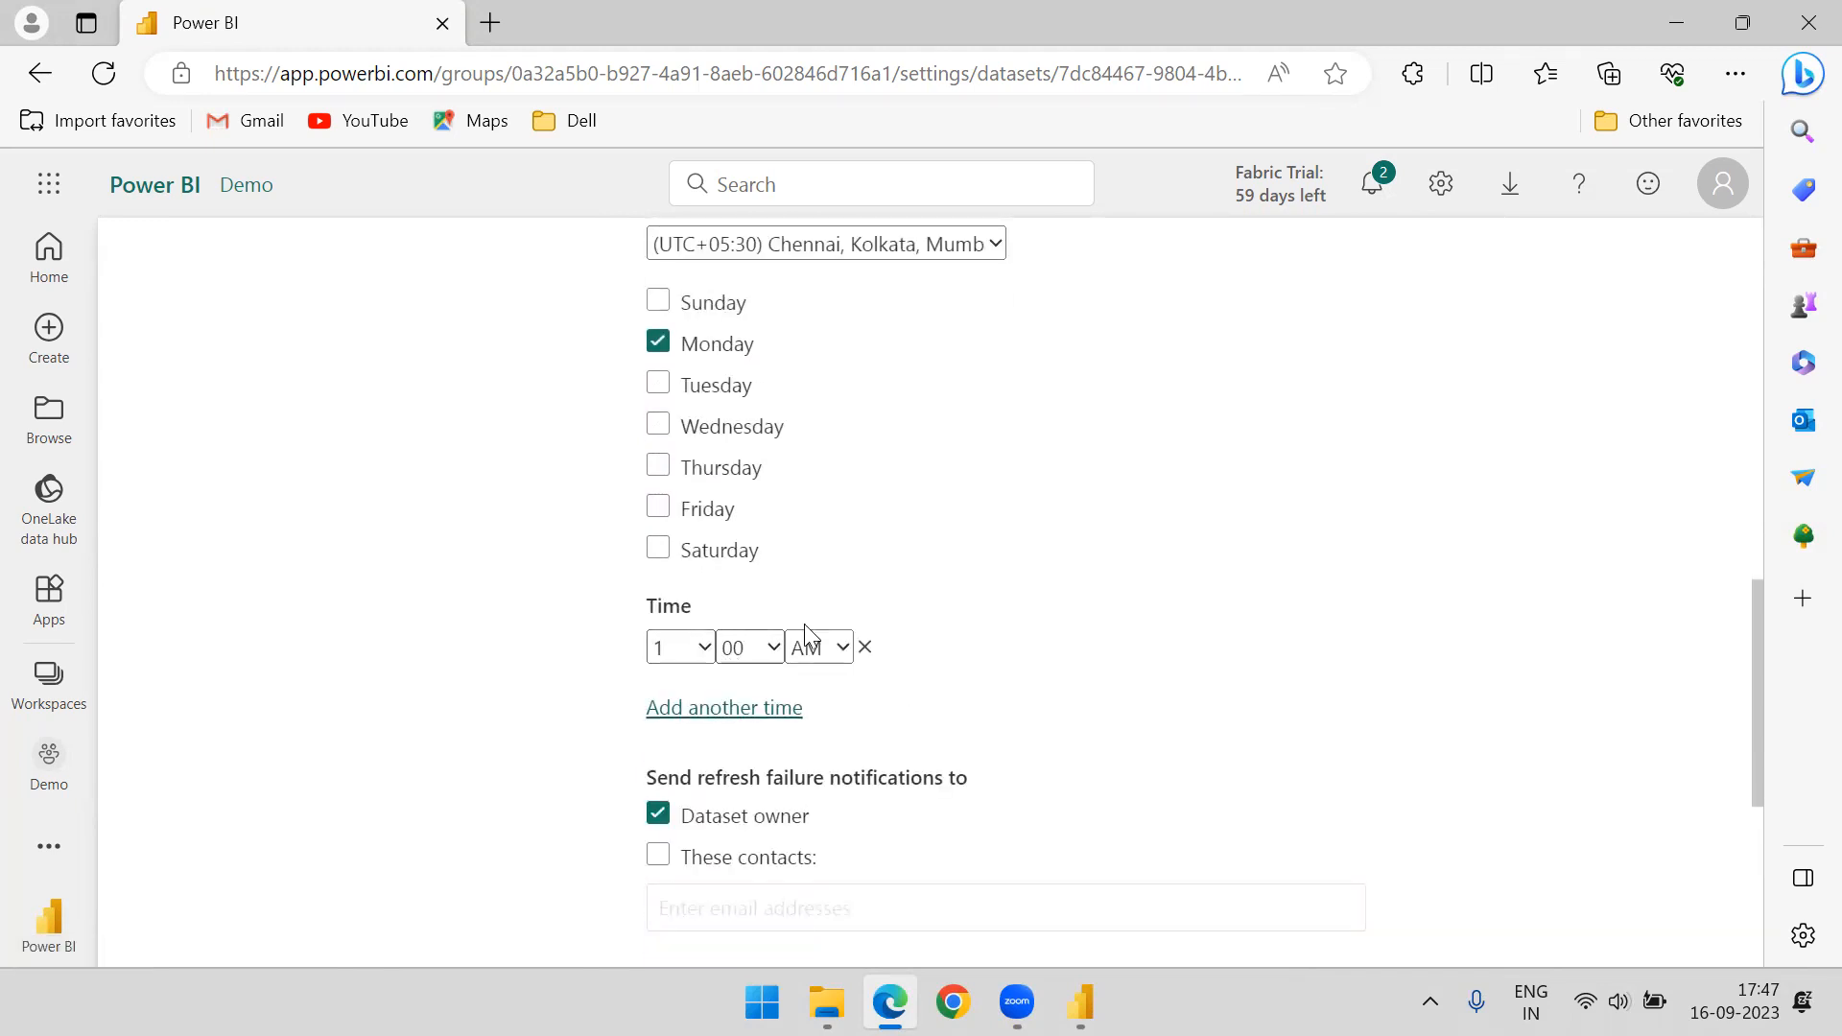
{"action": "left_click", "coordinate": [841, 648]}
{"action": "left_click", "coordinate": [807, 712]}
{"action": "scroll", "coordinate": [993, 537], "scroll_direction": "down", "scroll_amount": 2}
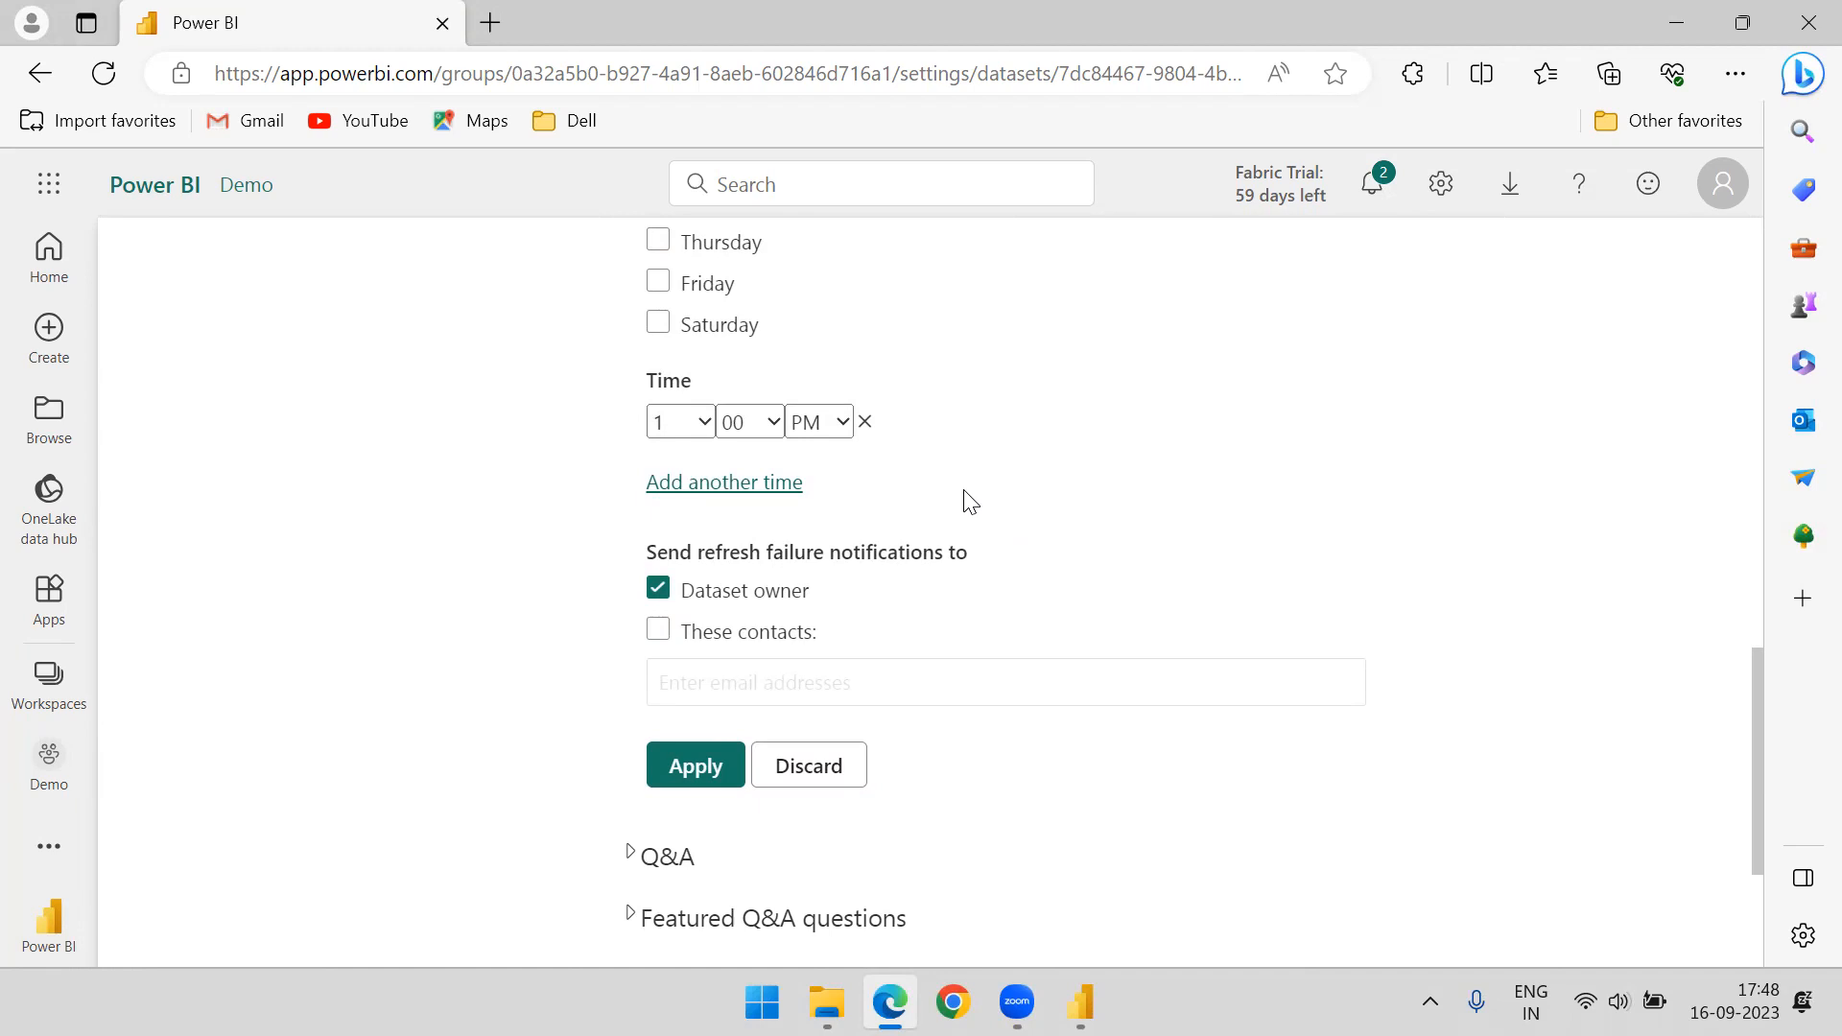
{"action": "scroll", "coordinate": [967, 501], "scroll_direction": "up", "scroll_amount": 2}
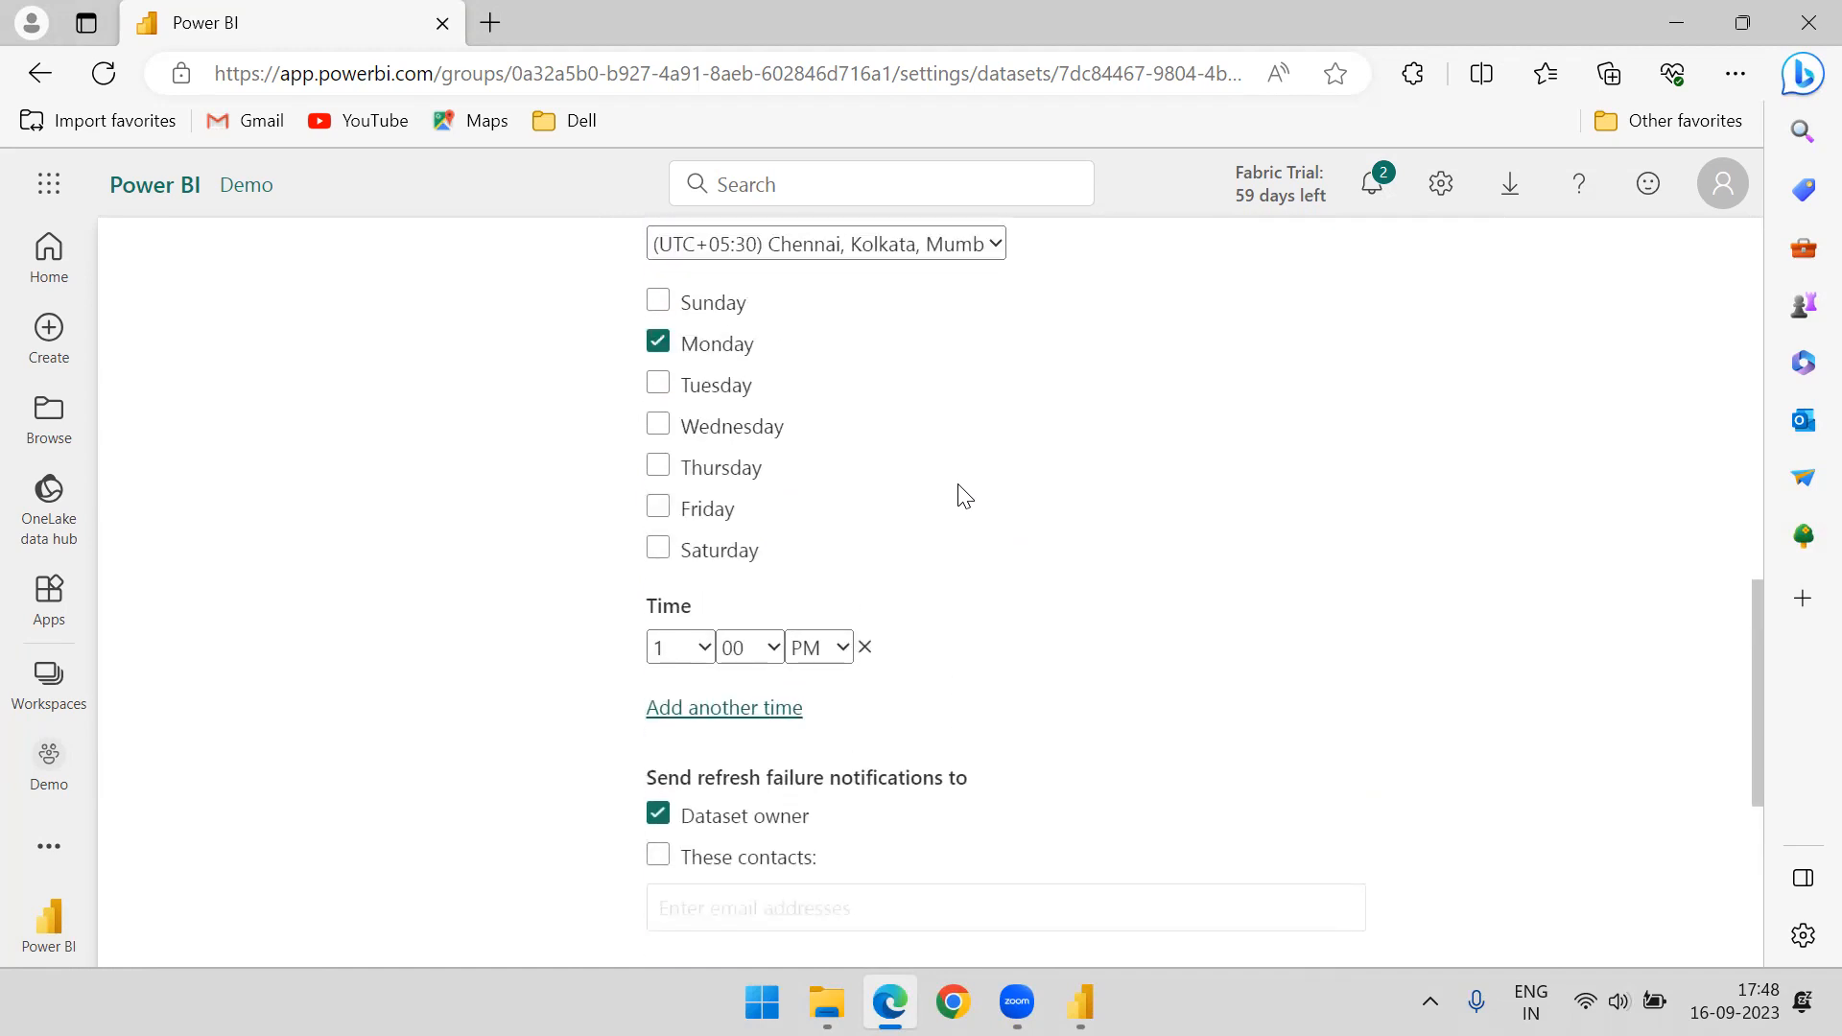
Try the failure notification options, keep only Dataset owner selected, and apply the refresh schedule
{"action": "scroll", "coordinate": [964, 494], "scroll_direction": "down", "scroll_amount": 2}
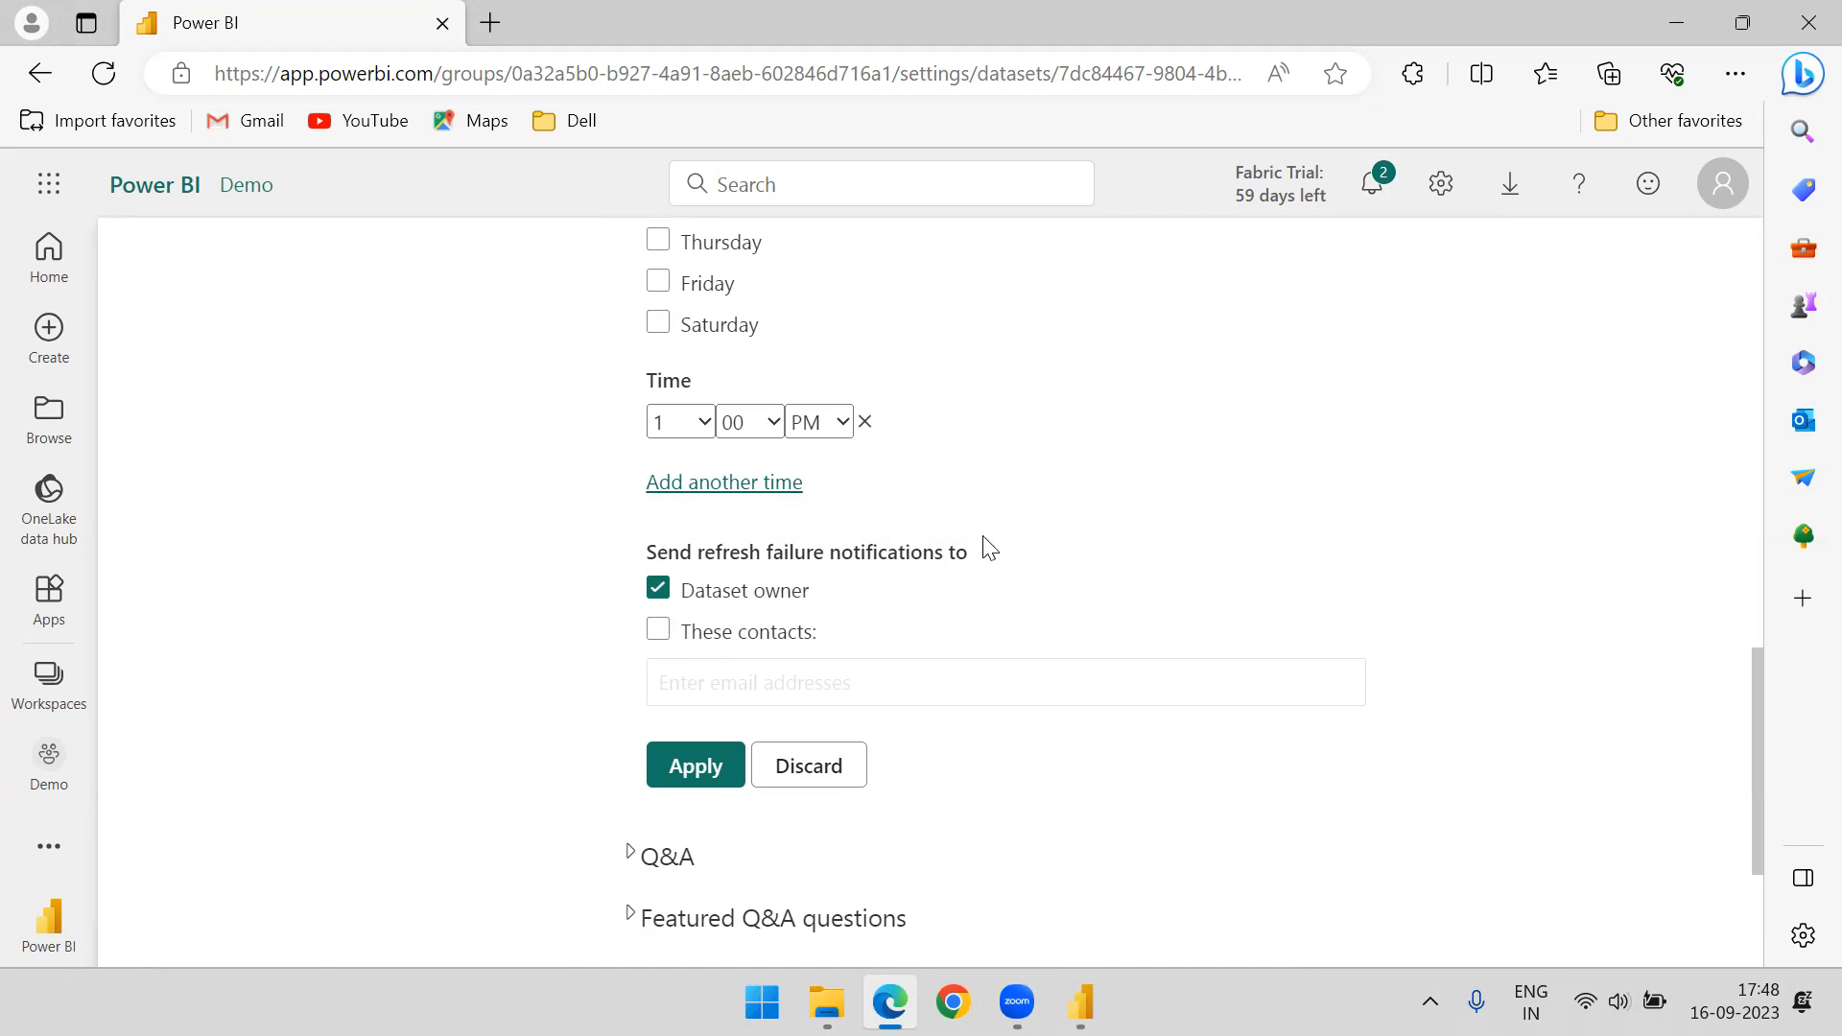
{"action": "left_click", "coordinate": [660, 593]}
{"action": "left_click", "coordinate": [660, 593]}
{"action": "left_click", "coordinate": [660, 636]}
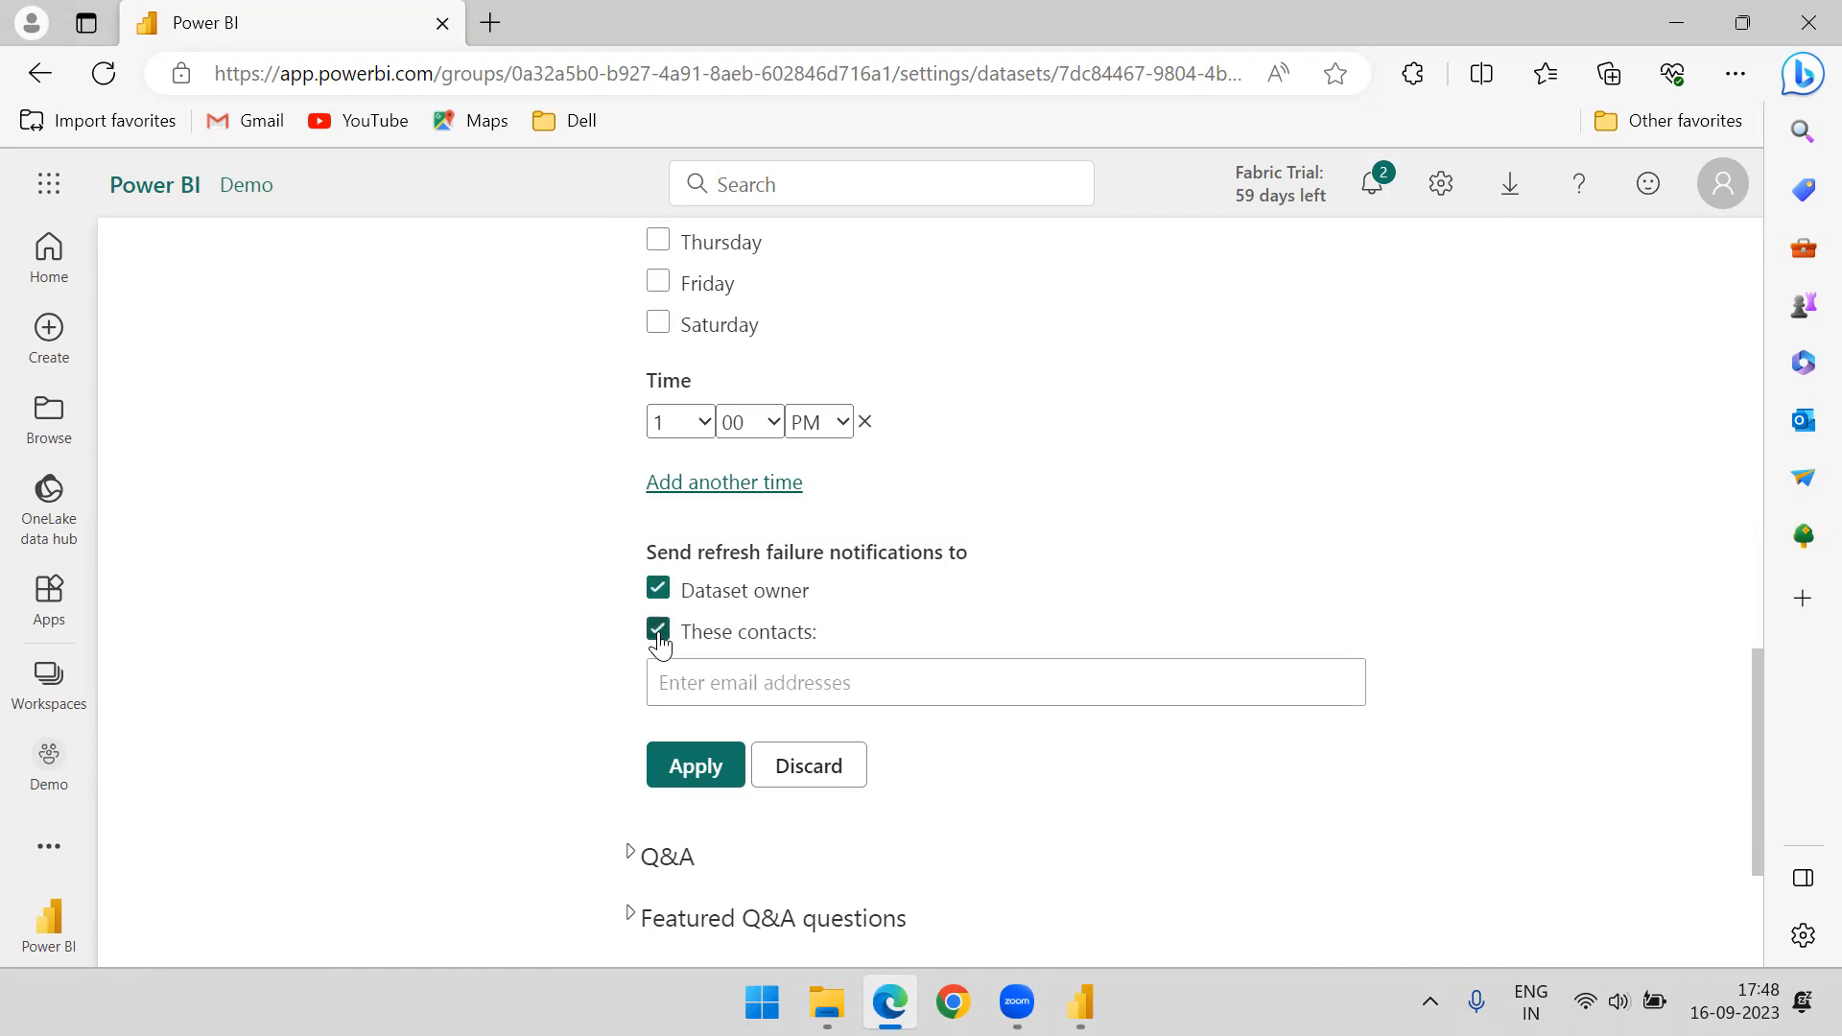
{"action": "left_click", "coordinate": [726, 683]}
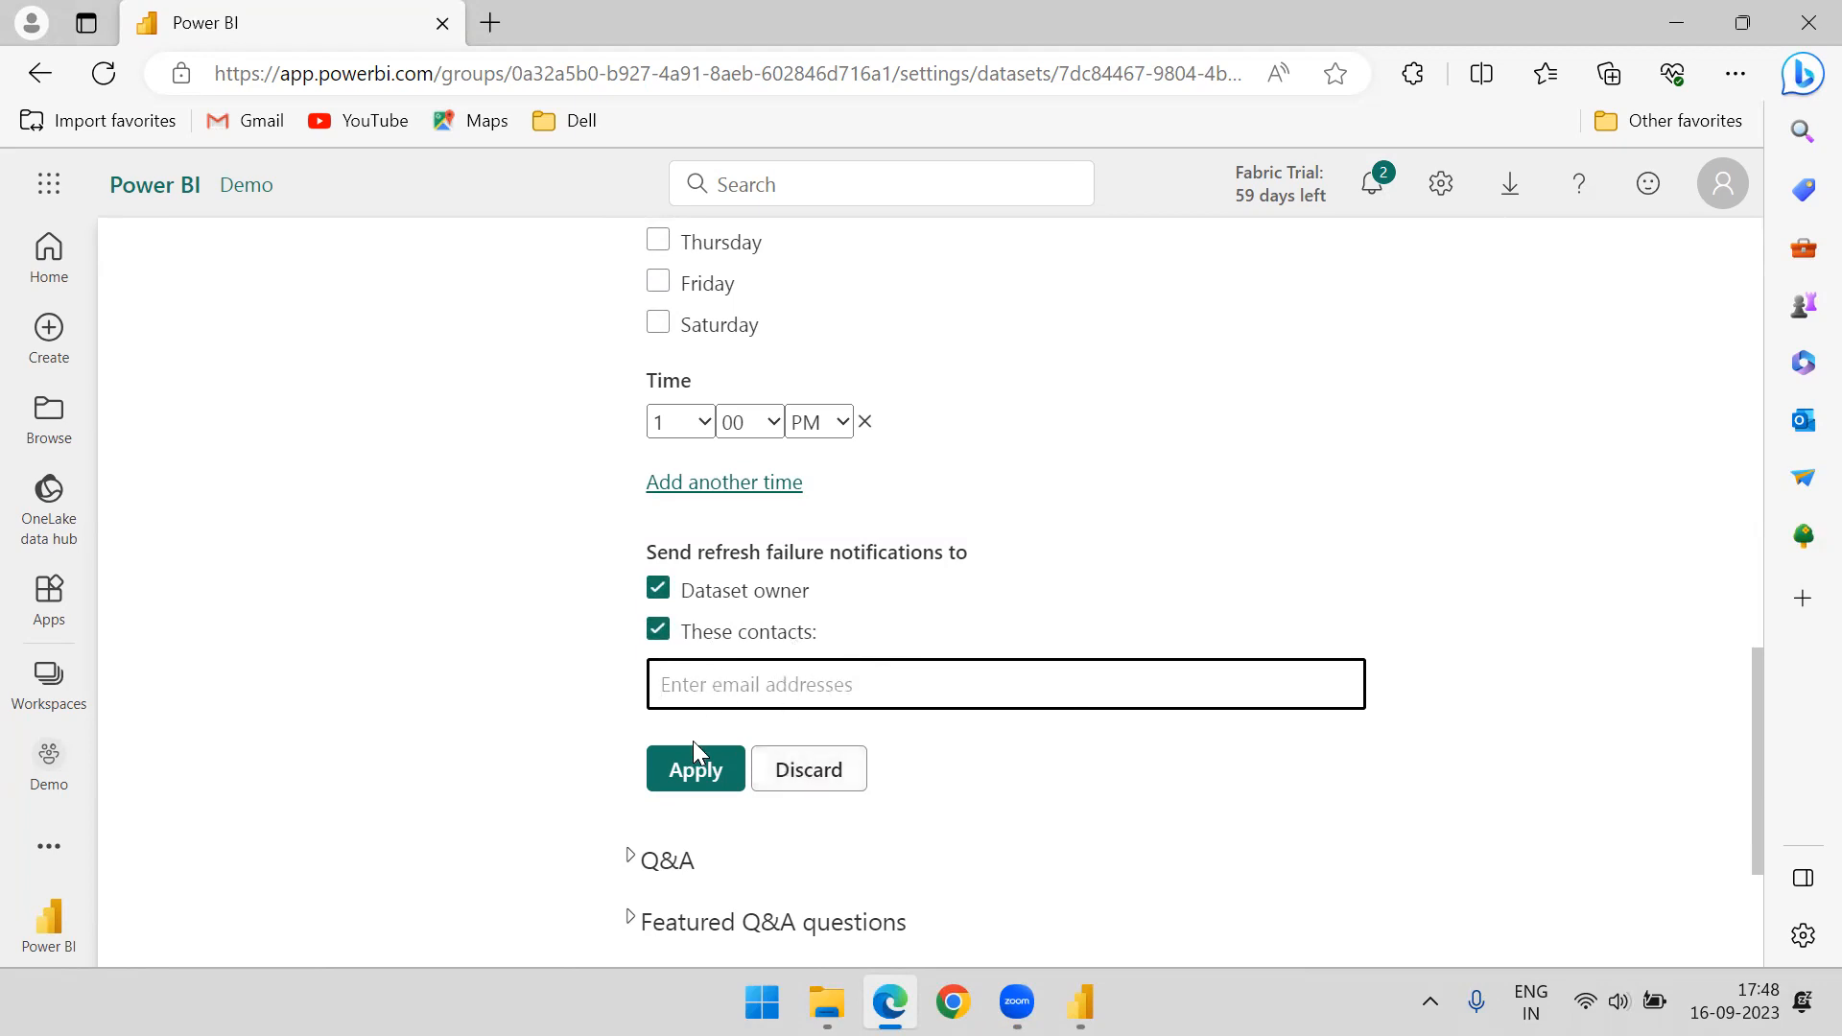
{"action": "left_click", "coordinate": [658, 631]}
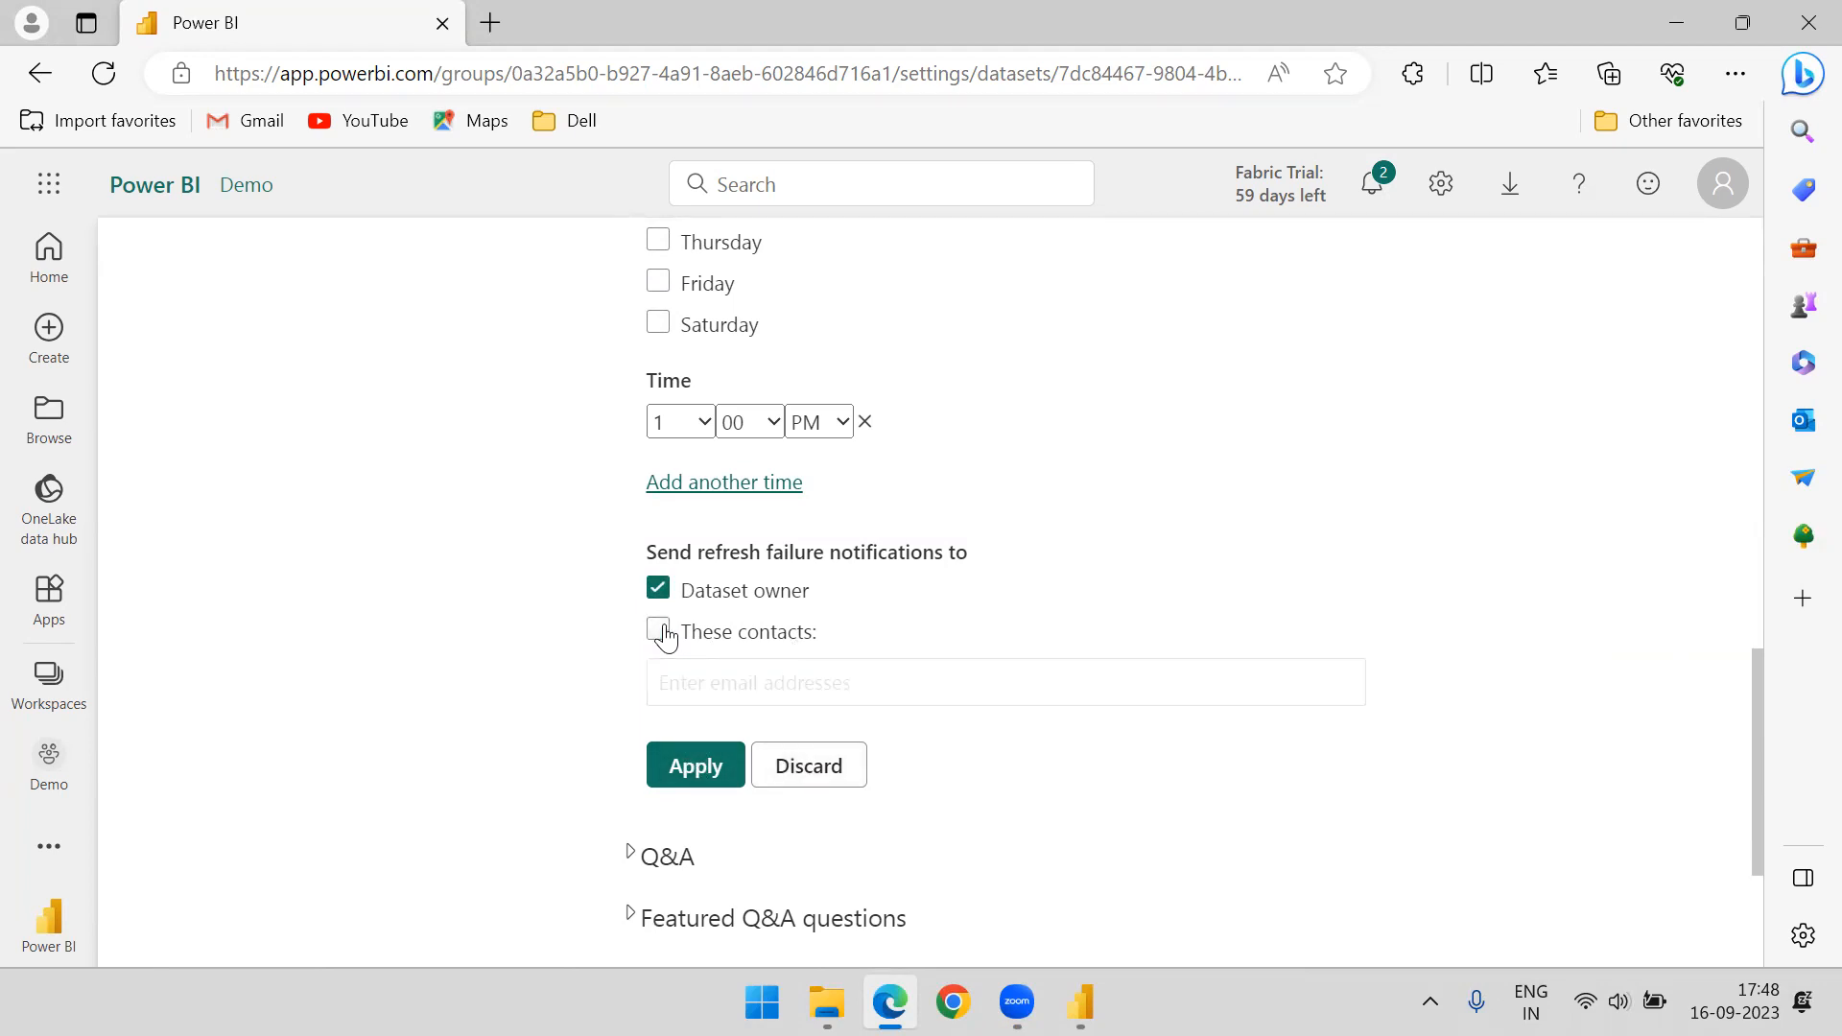
{"action": "left_click", "coordinate": [691, 768]}
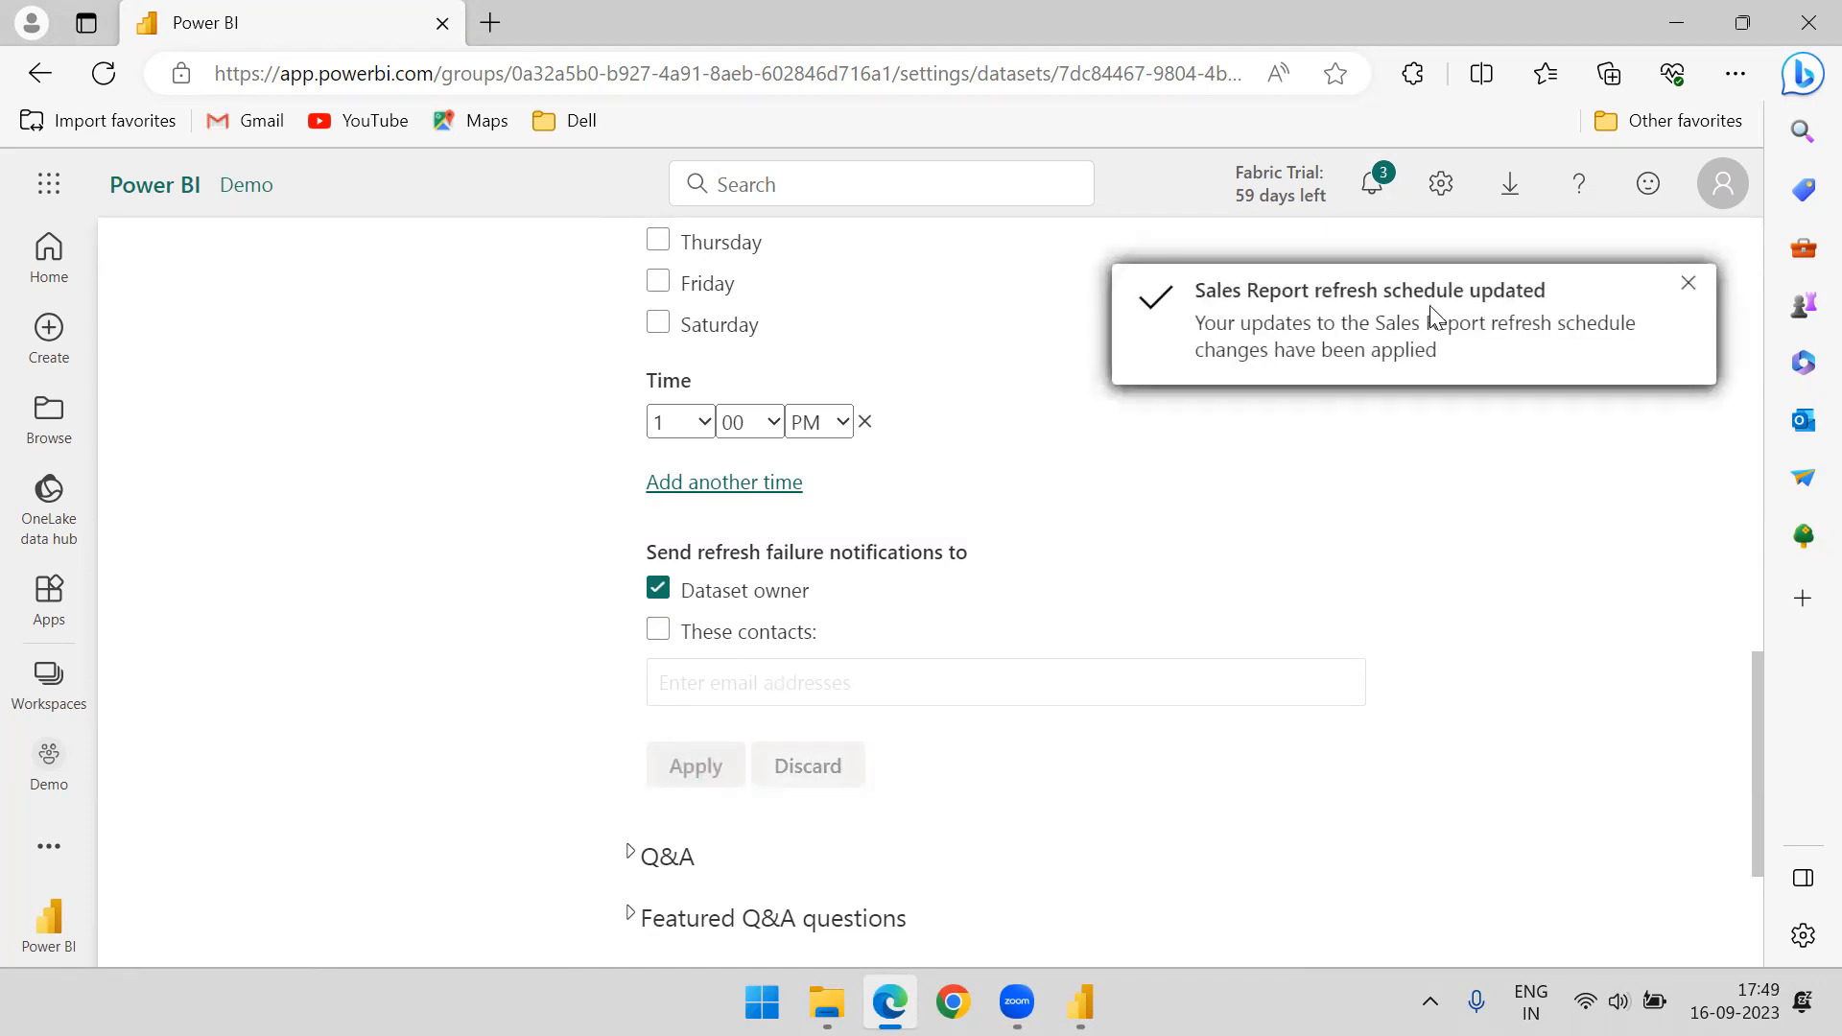
Collapse the Refresh section and check the next scheduled refresh in the Sales Report settings
{"action": "scroll", "coordinate": [876, 439], "scroll_direction": "up", "scroll_amount": 5}
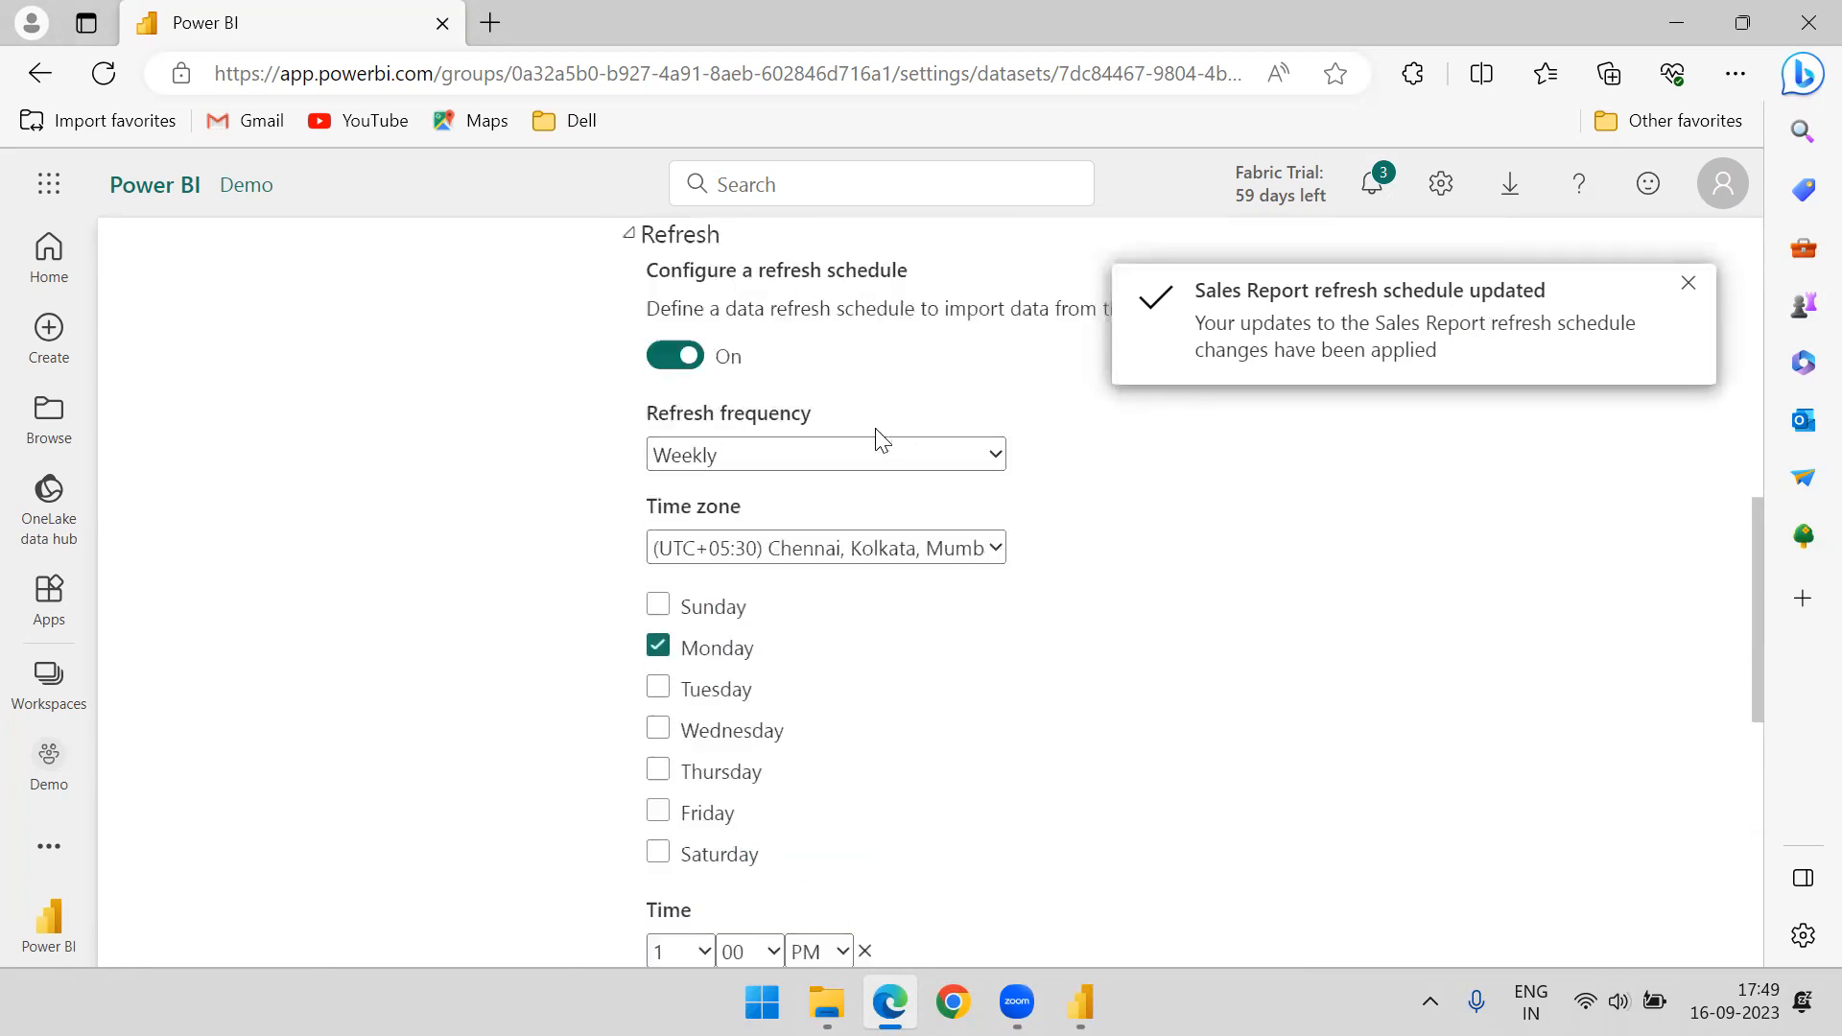
{"action": "scroll", "coordinate": [753, 451], "scroll_direction": "up", "scroll_amount": 3}
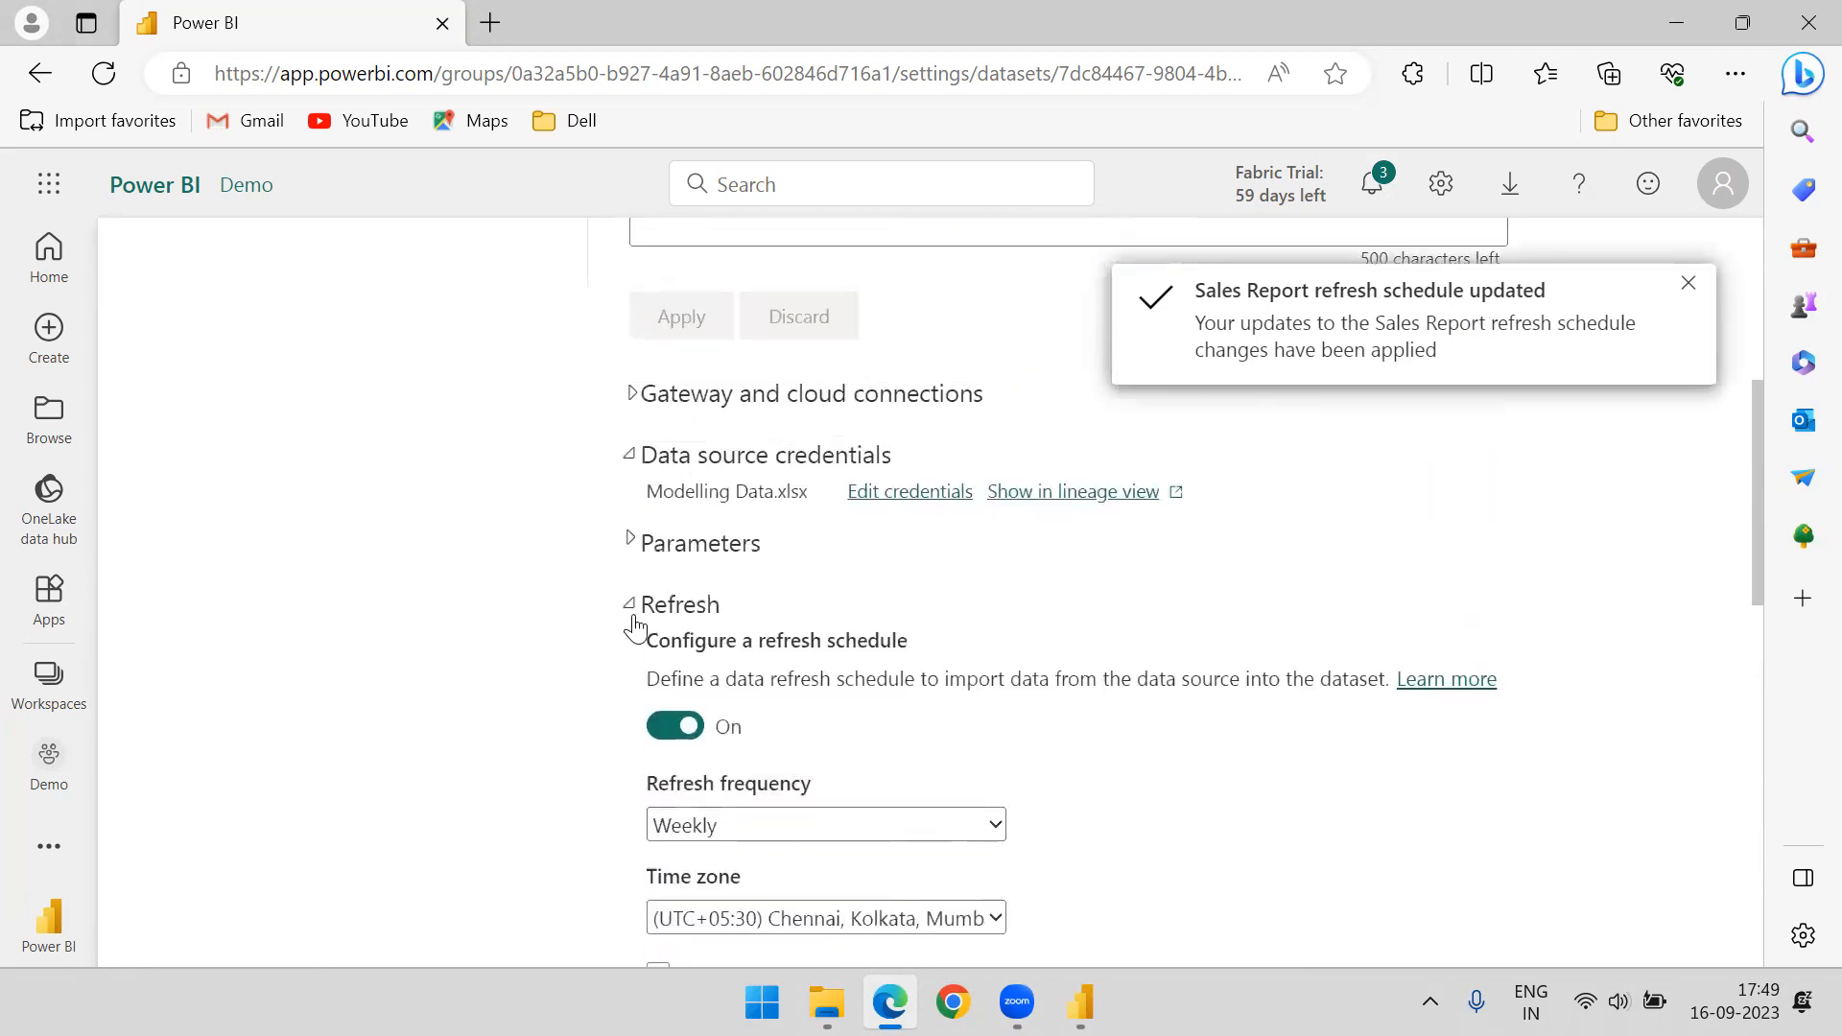
{"action": "left_click", "coordinate": [632, 610]}
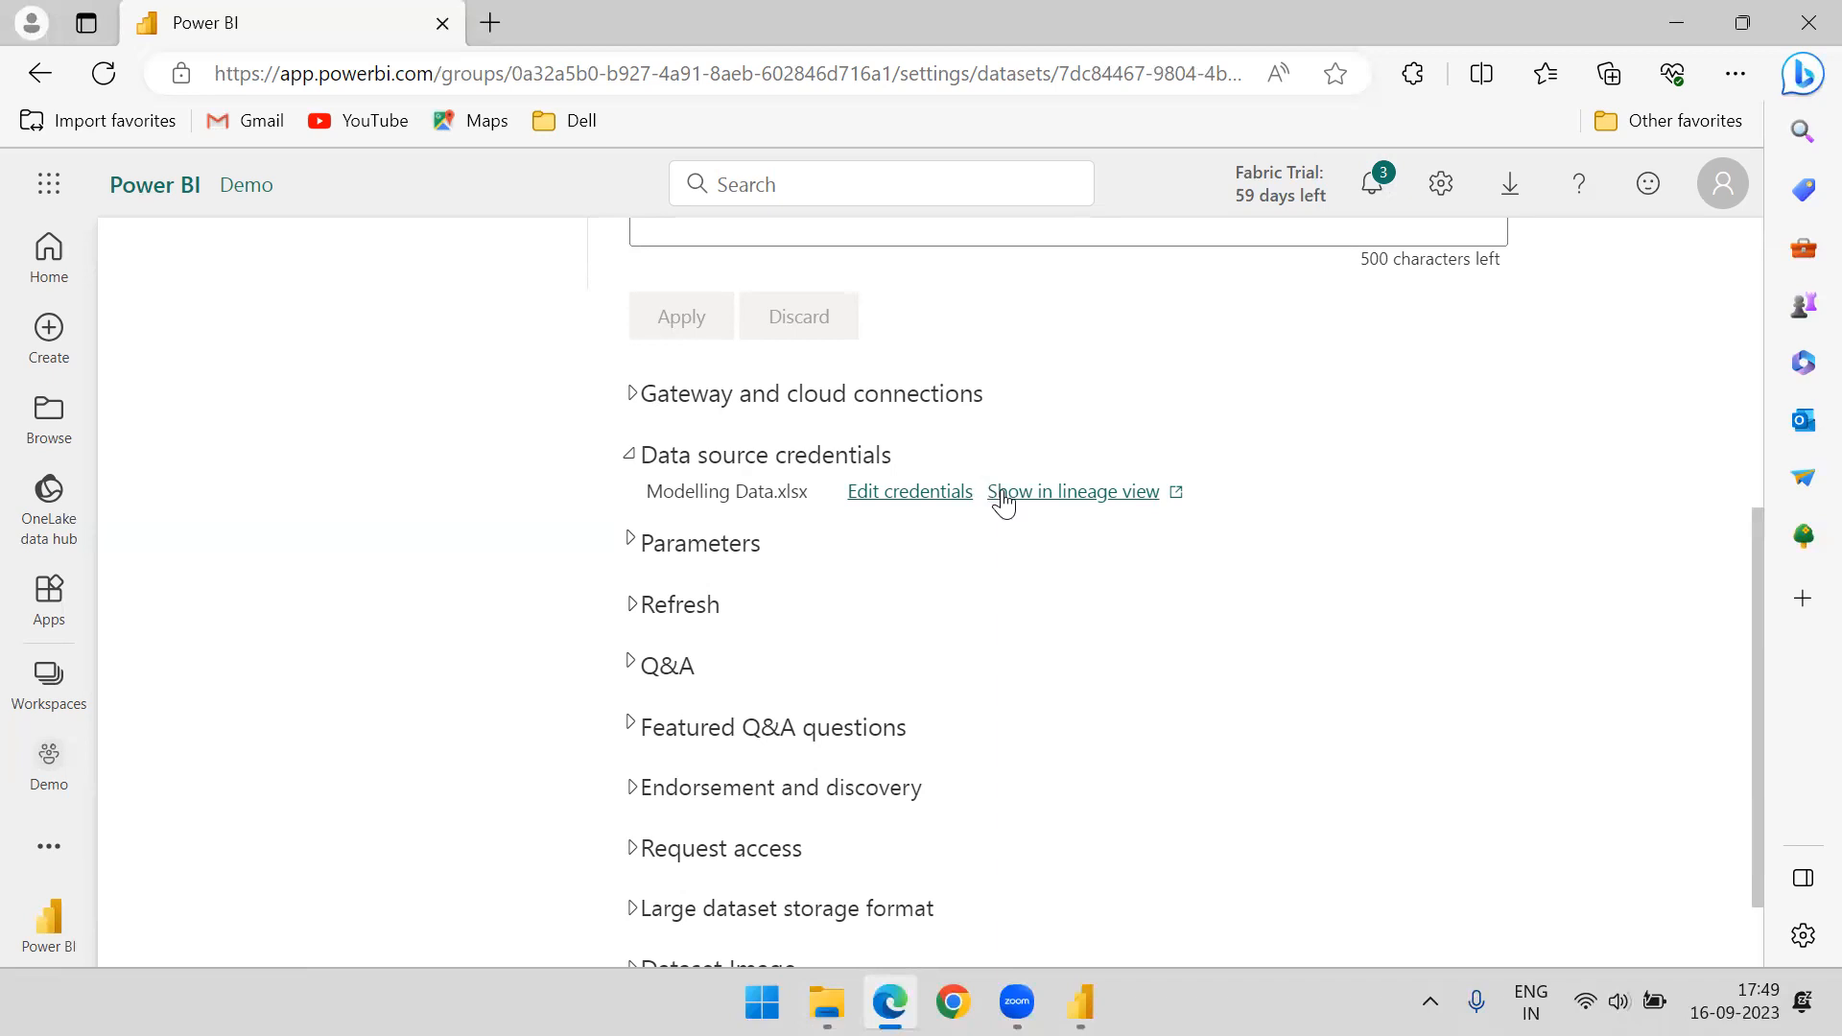
{"action": "mouse_move", "coordinate": [1094, 986]}
{"action": "scroll", "coordinate": [909, 600], "scroll_direction": "up", "scroll_amount": 5}
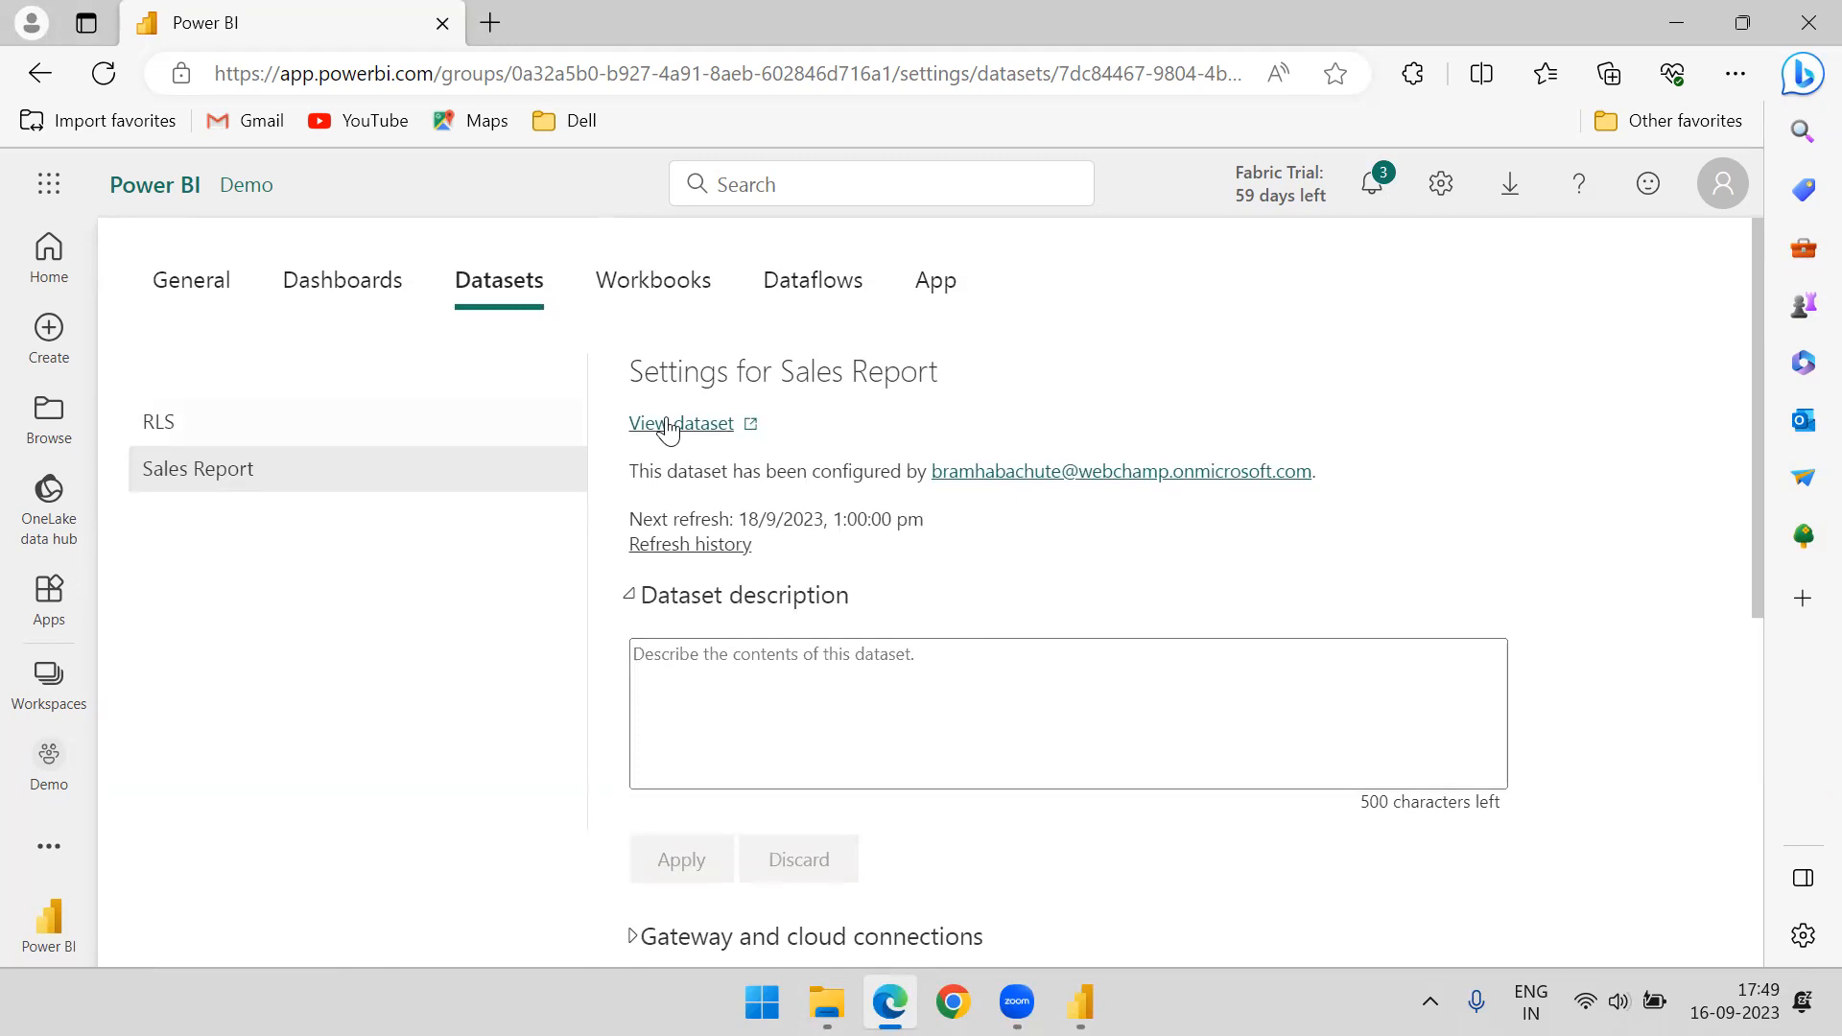
{"action": "scroll", "coordinate": [682, 403], "scroll_direction": "down", "scroll_amount": 1}
{"action": "scroll", "coordinate": [761, 427], "scroll_direction": "up", "scroll_amount": 1}
{"action": "scroll", "coordinate": [761, 417], "scroll_direction": "down", "scroll_amount": 6}
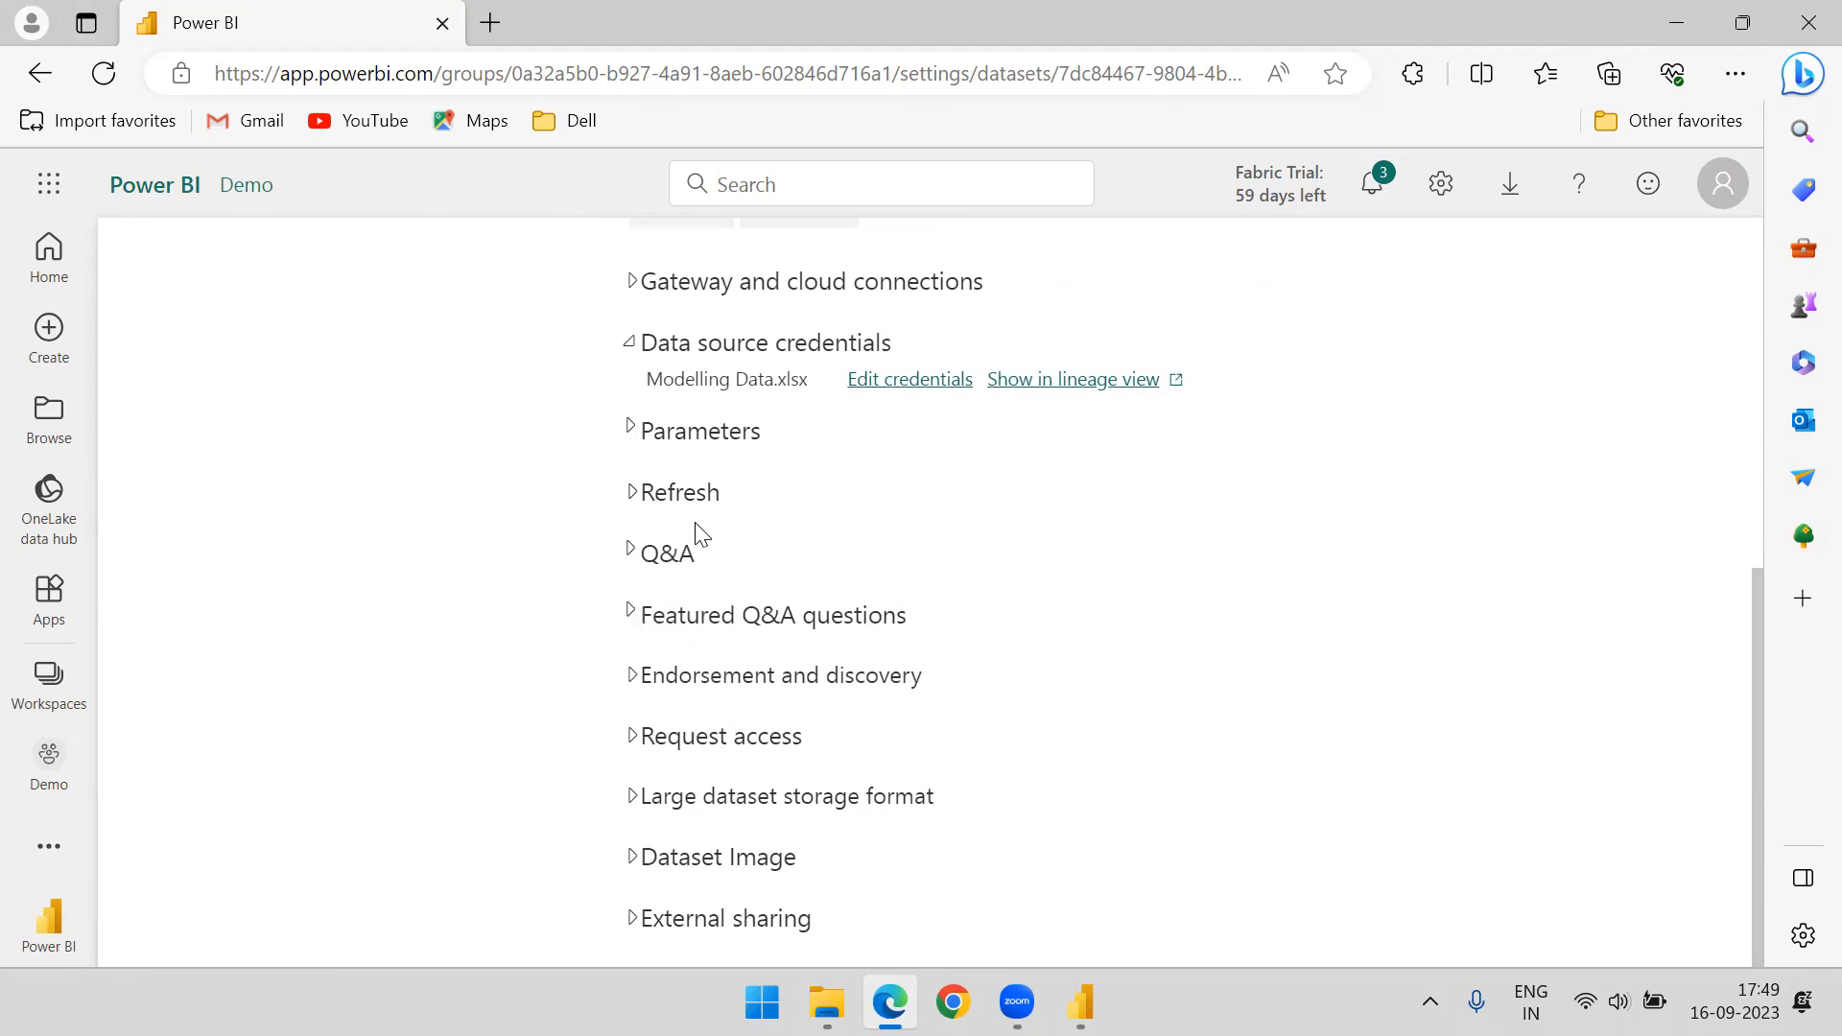
Reopen the Refresh section to review the applied schedule, then minimise the browser window
{"action": "left_click", "coordinate": [630, 494]}
{"action": "scroll", "coordinate": [950, 514], "scroll_direction": "down", "scroll_amount": 4}
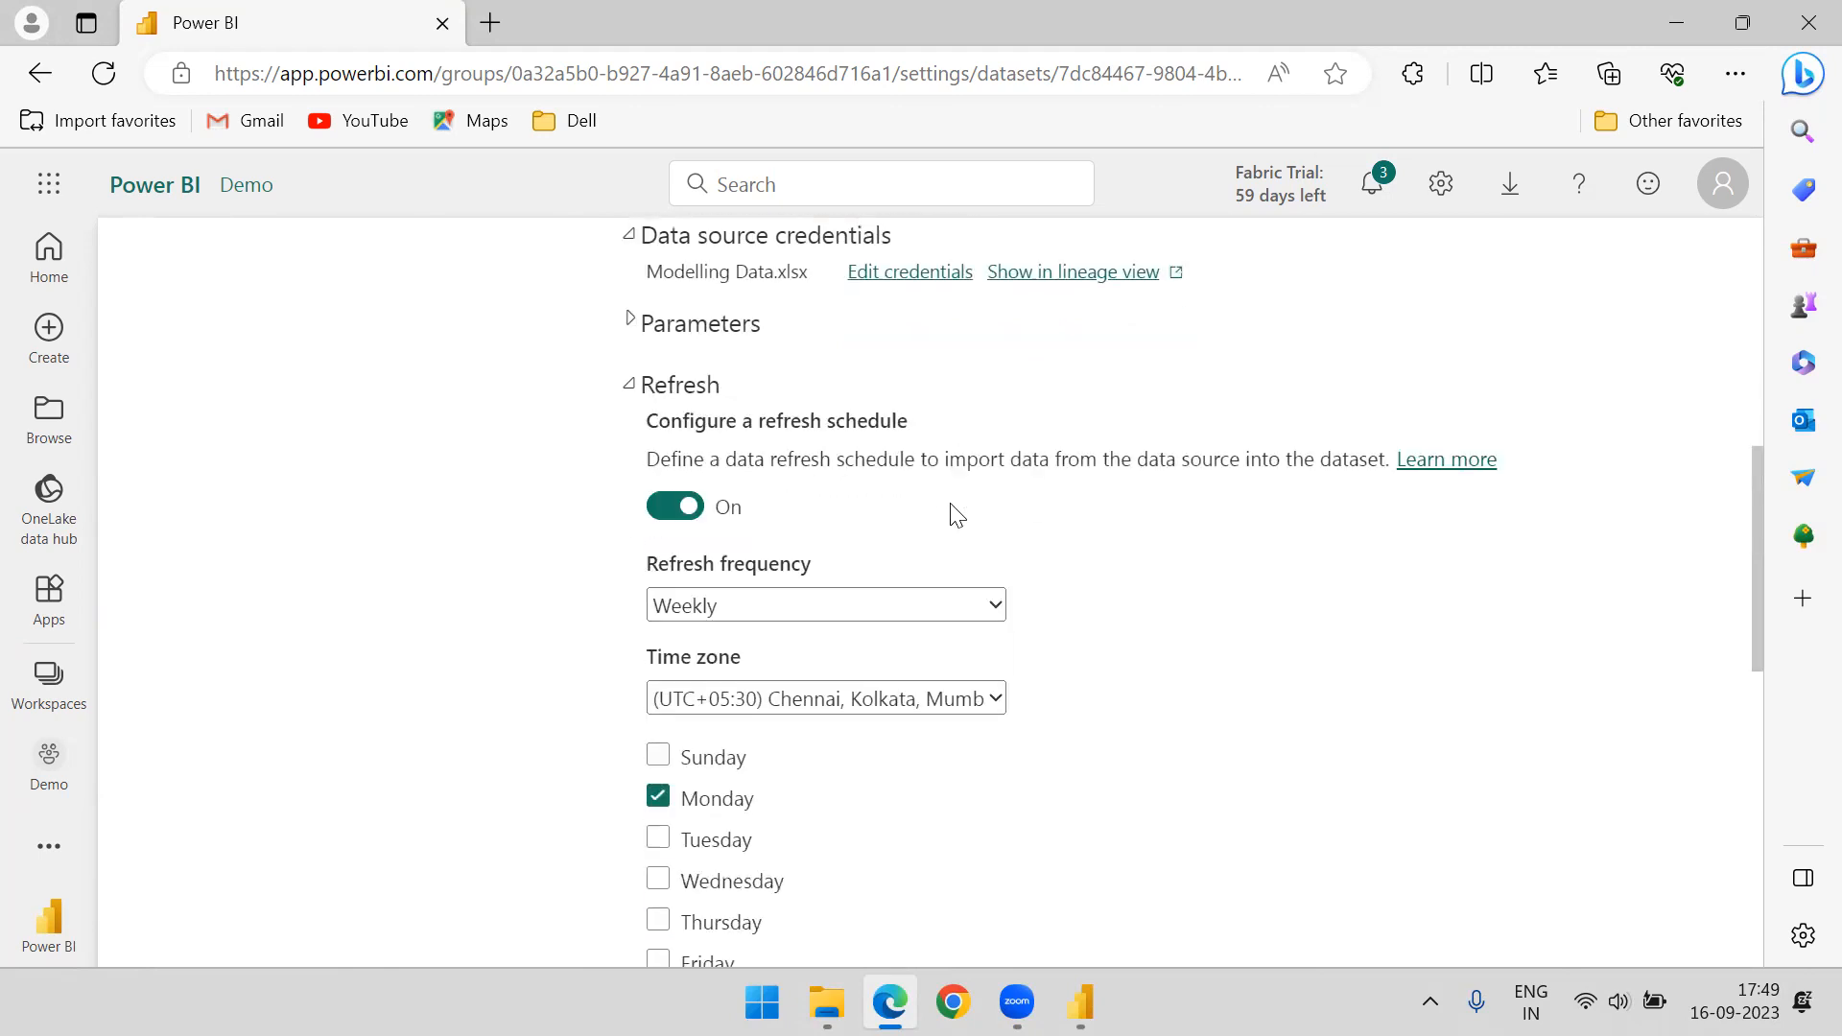
{"action": "scroll", "coordinate": [1069, 514], "scroll_direction": "up", "scroll_amount": 2}
{"action": "scroll", "coordinate": [1069, 518], "scroll_direction": "up", "scroll_amount": 1}
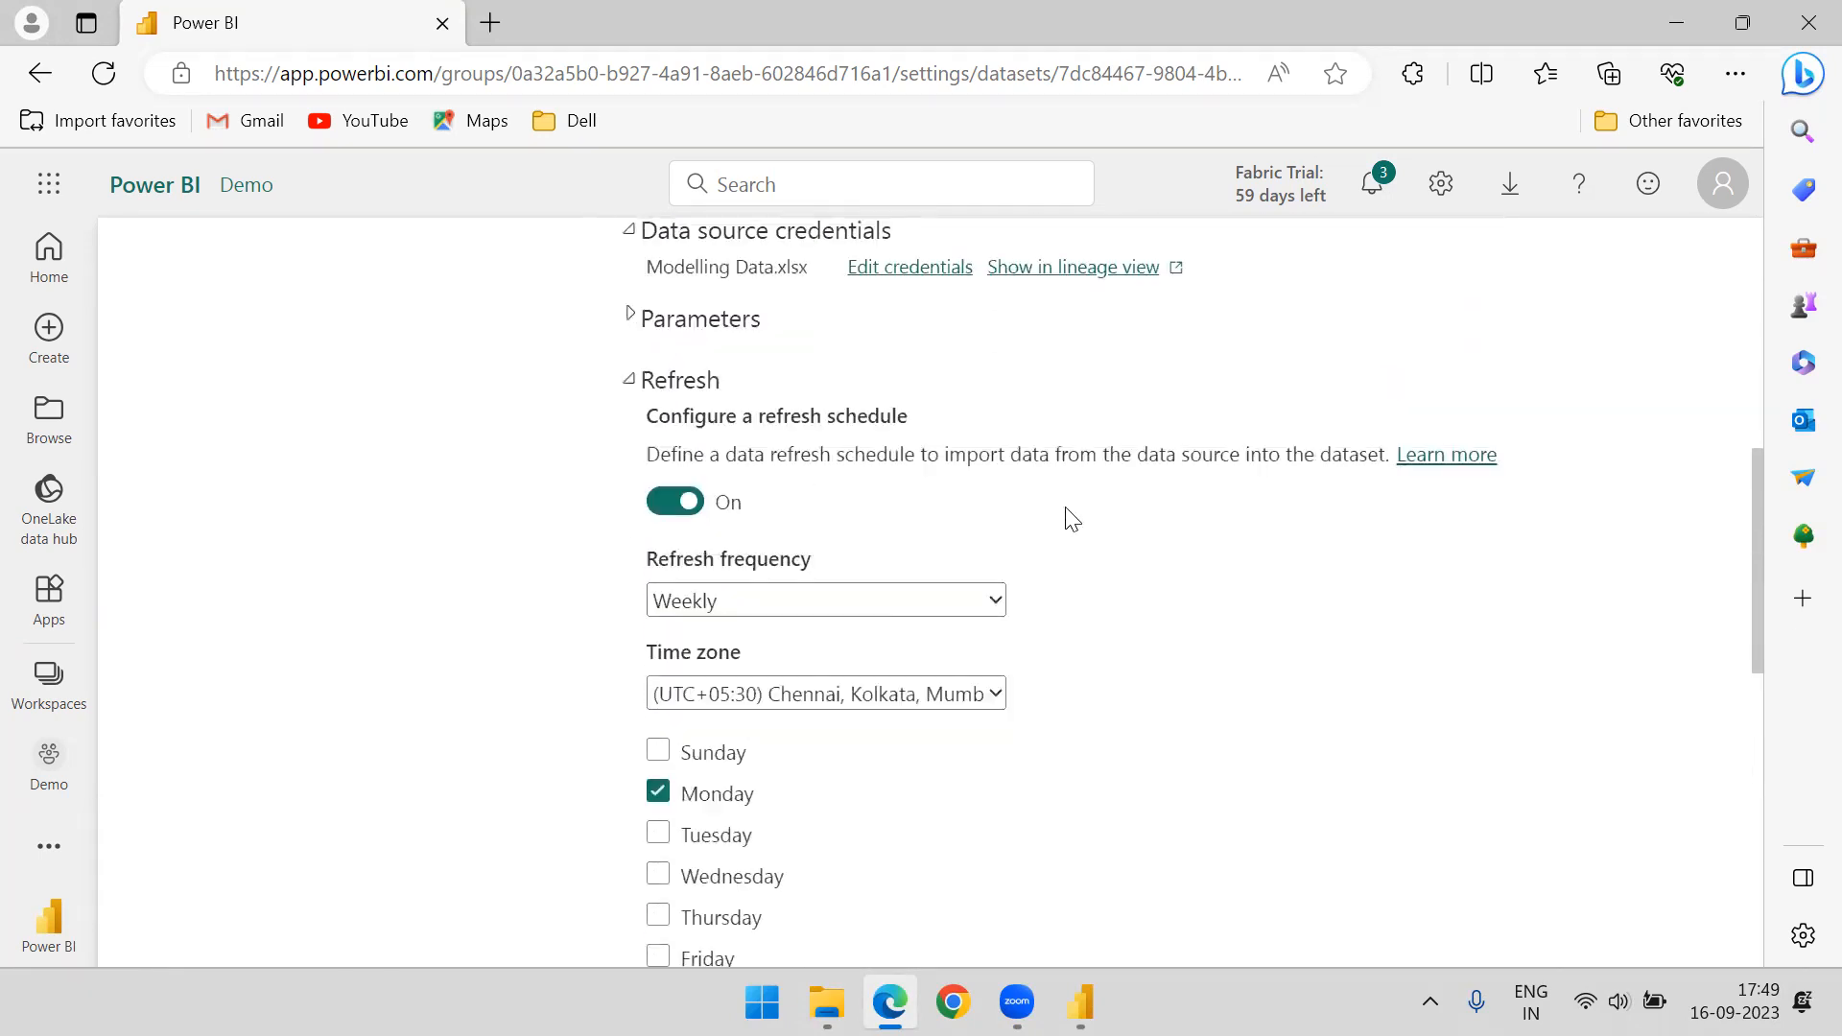
{"action": "left_click", "coordinate": [1677, 13]}
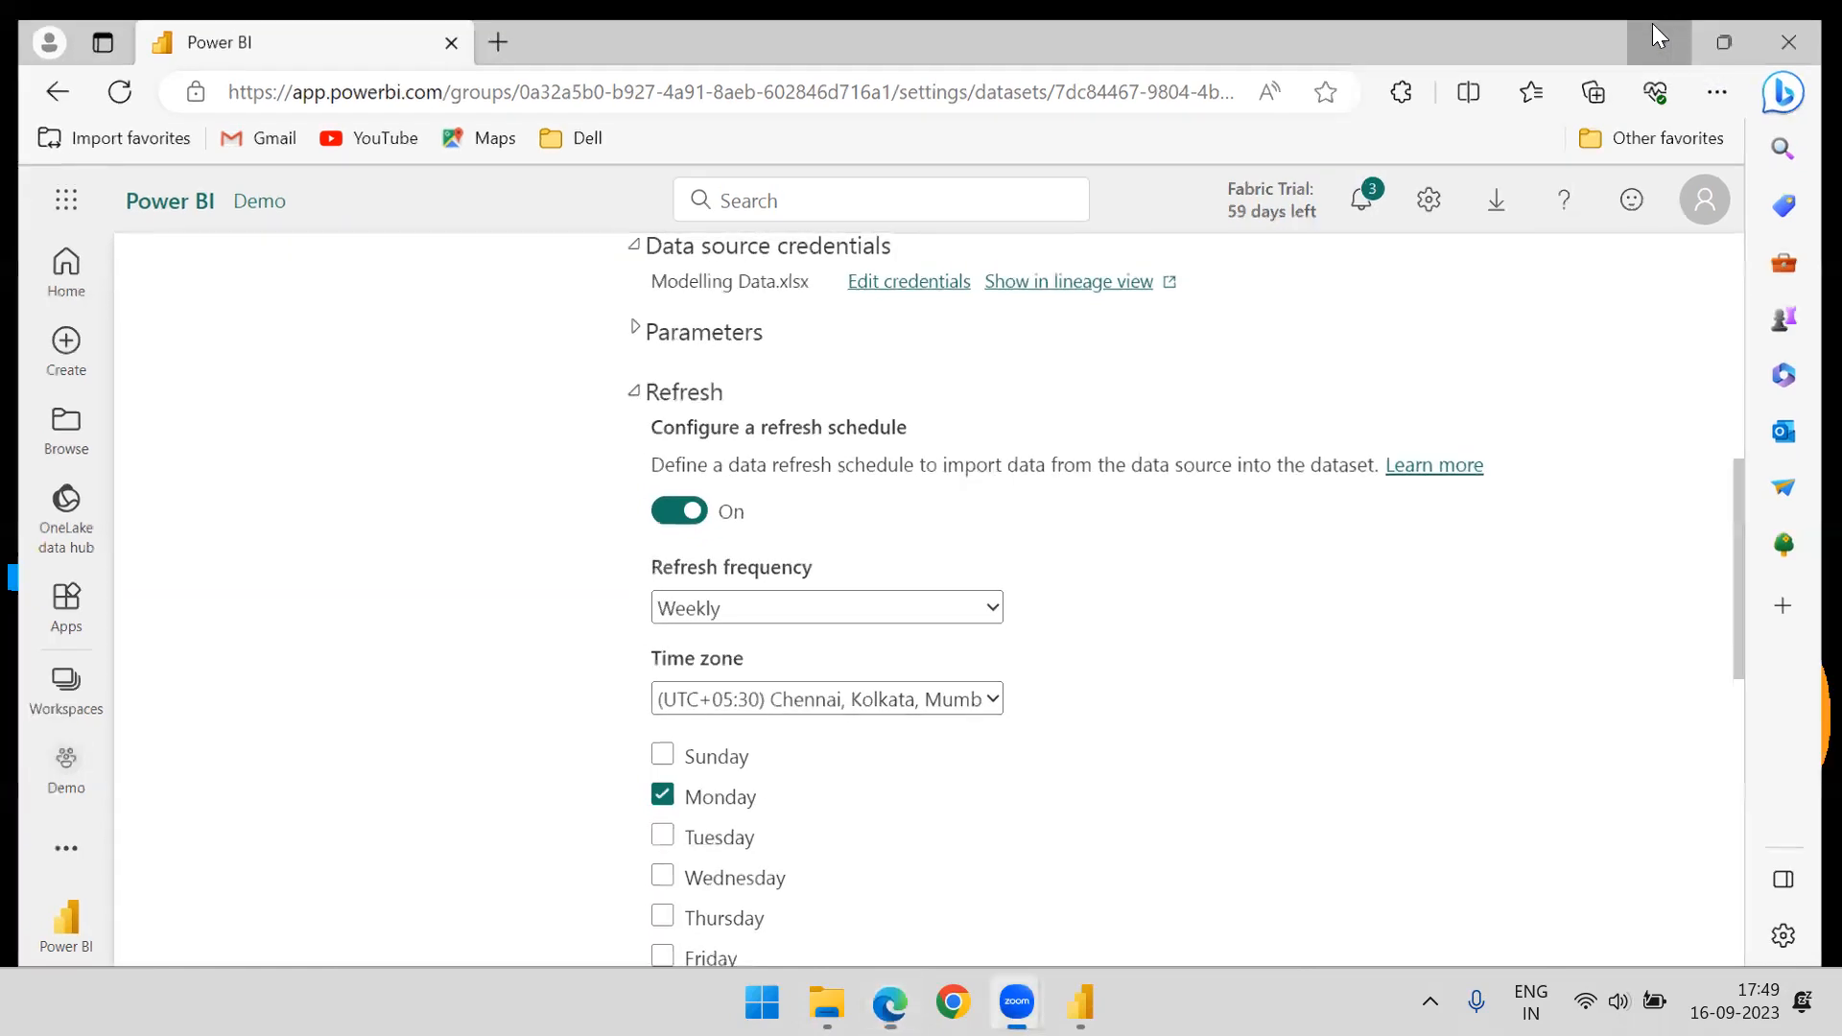